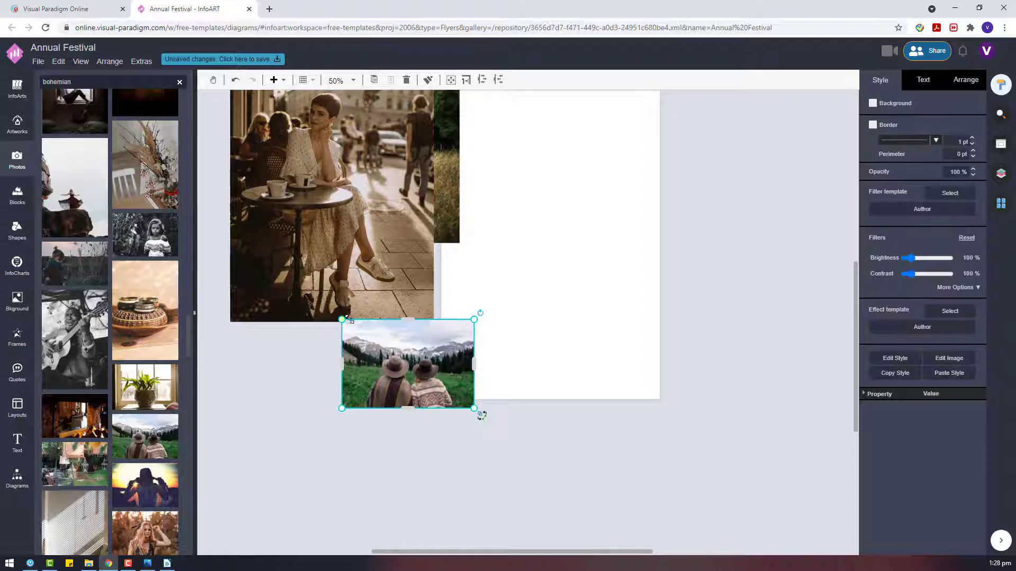
Add three bohemian photos to the canvas: the woman in the black dress, the woman in the purple shawl, and the hands with rings.
scroll(146, 524, down, 4)
drag(144, 342, 258, 357)
drag(148, 396, 402, 390)
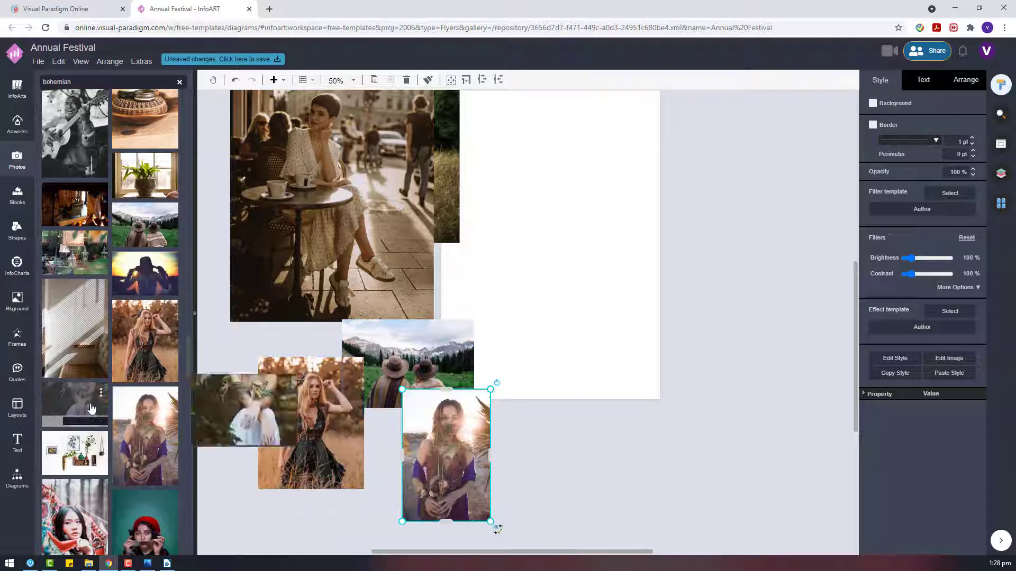
drag(75, 404, 558, 406)
Delete the photo of the couple facing the mountains and the overlapping café and grass photos beside the page.
drag(368, 400, 380, 325)
key(Delete)
drag(506, 343, 222, 163)
key(Delete)
Stack the three remaining photos beside the page: black dress on top, purple shawl in the middle, ringed hands at the bottom.
scroll(464, 236, down, 5)
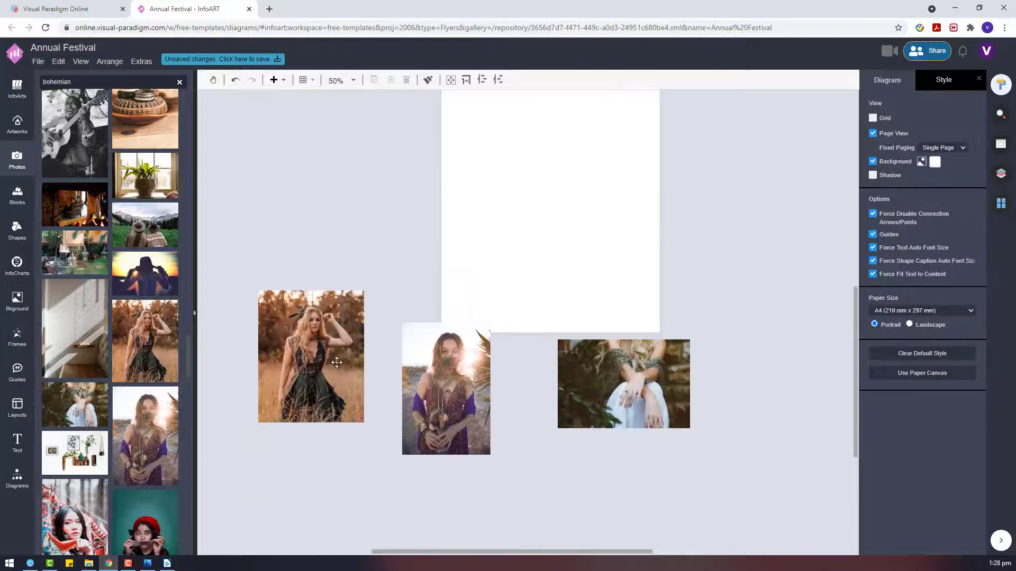
drag(312, 356, 381, 219)
drag(432, 372, 377, 332)
drag(623, 383, 370, 460)
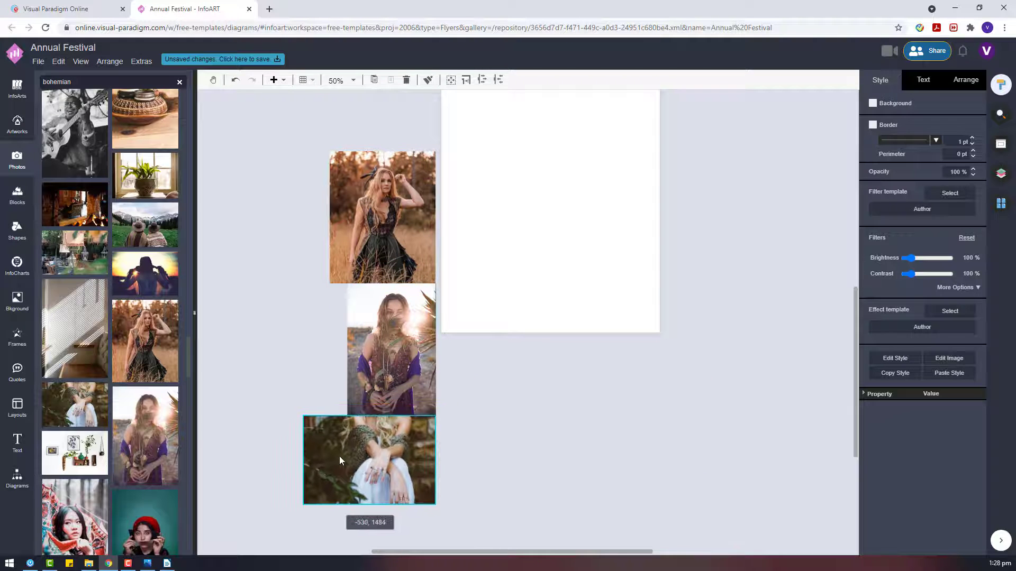
Apply an orange overlay of about 5% to the photo of the ringed hands.
click(959, 288)
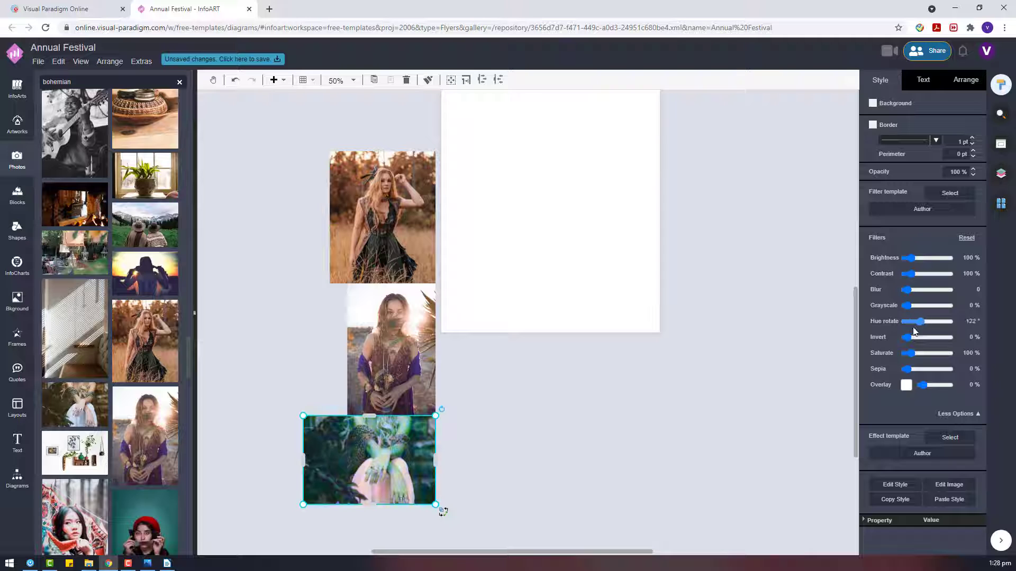
click(907, 384)
click(915, 421)
drag(922, 386, 925, 388)
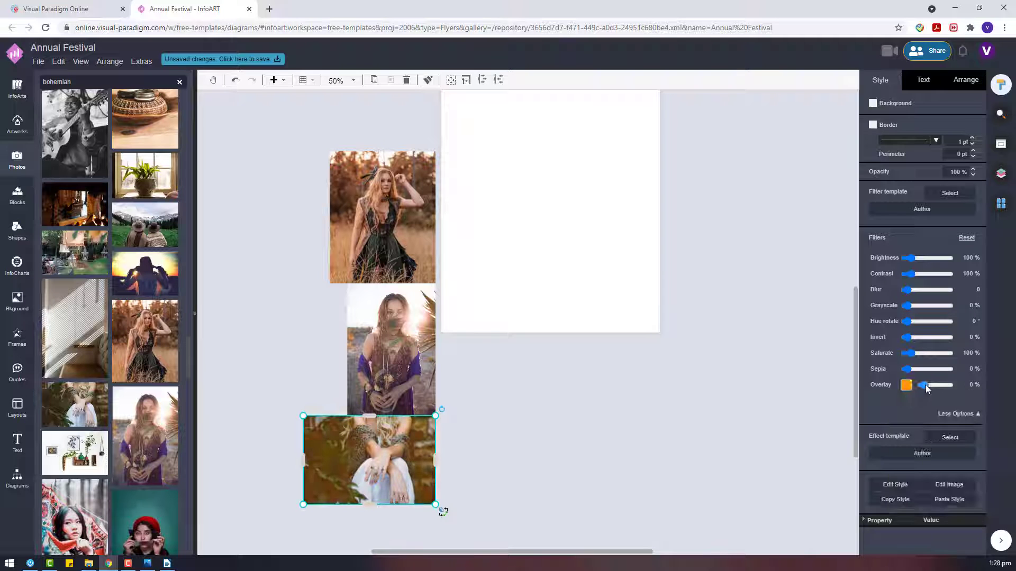
Apply an orange overlay of 2% to the photo of the woman in the purple shawl.
click(385, 347)
click(907, 385)
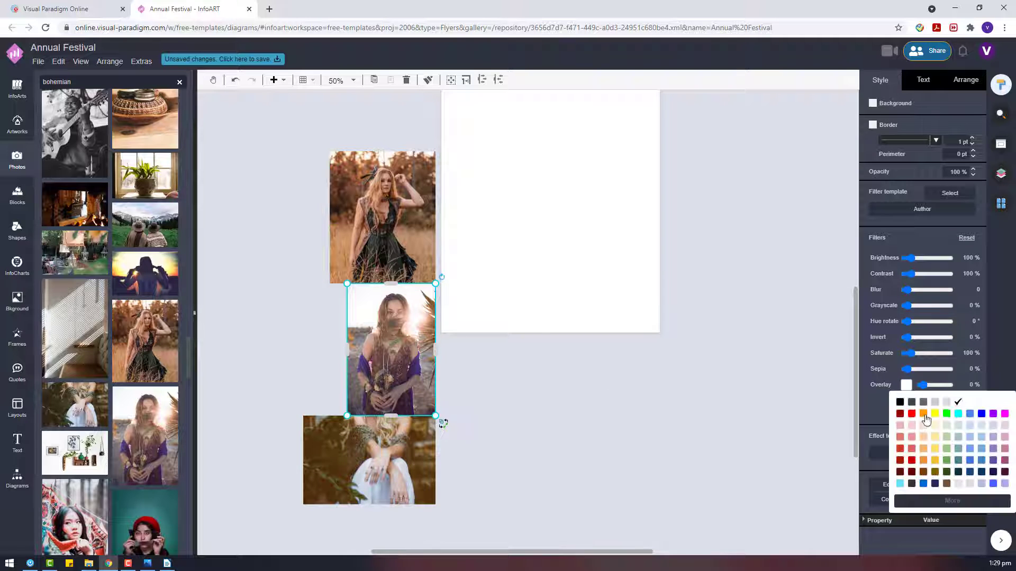
click(918, 418)
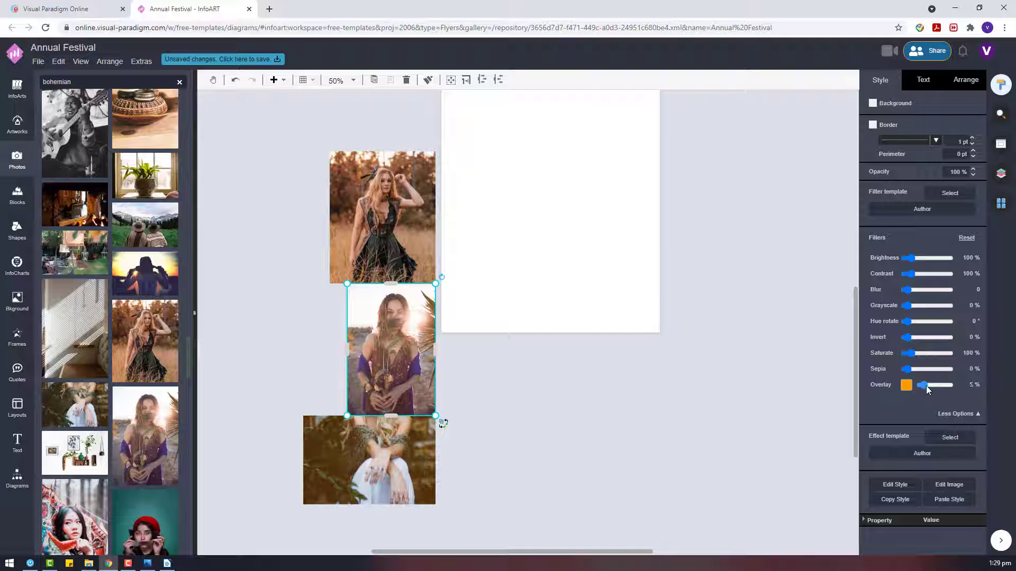
drag(927, 390, 925, 390)
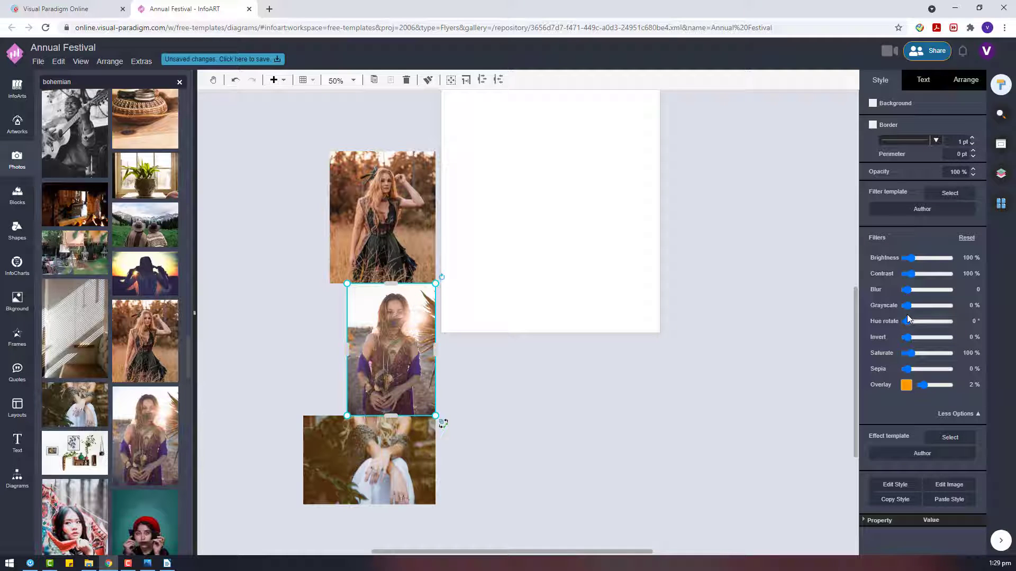
Increase the brightness of the photo of the woman in the black dress.
click(339, 190)
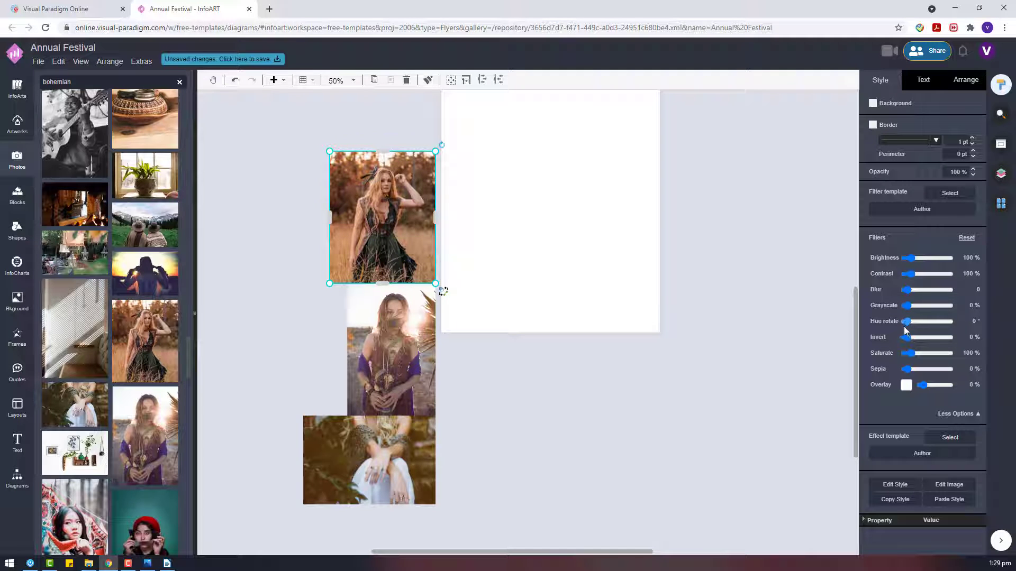
drag(908, 258, 912, 258)
click(391, 358)
click(372, 444)
click(631, 360)
Place a square picture frame near the upper right corner of the blank page.
scroll(631, 365, up, 1)
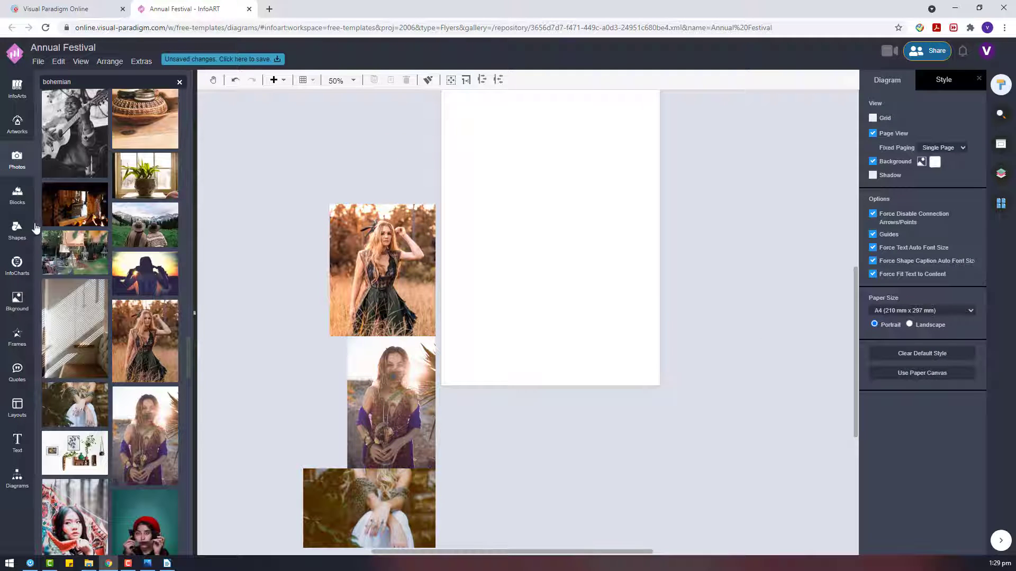
scroll(71, 291, down, 5)
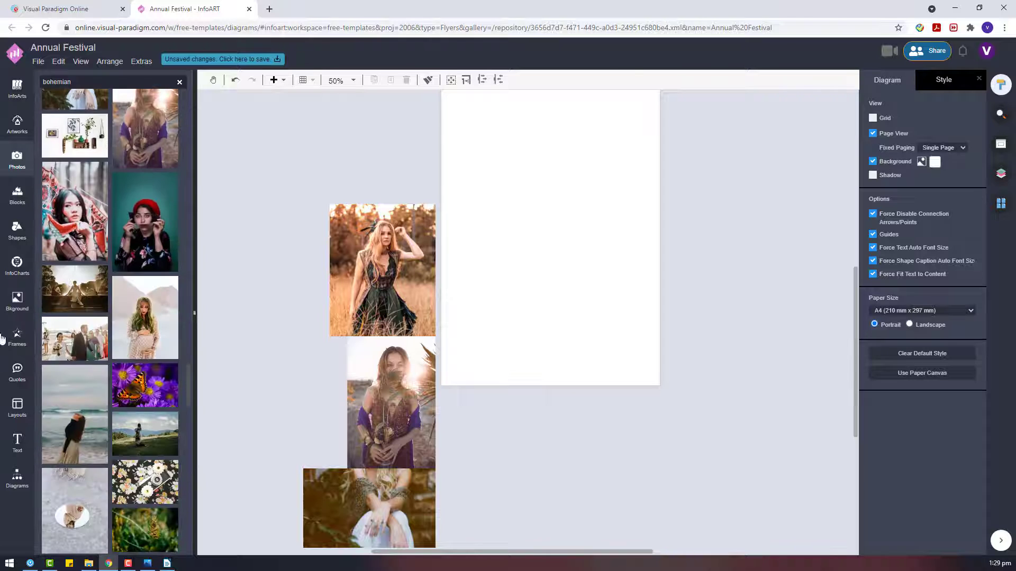
mouse_move(68, 289)
click(17, 301)
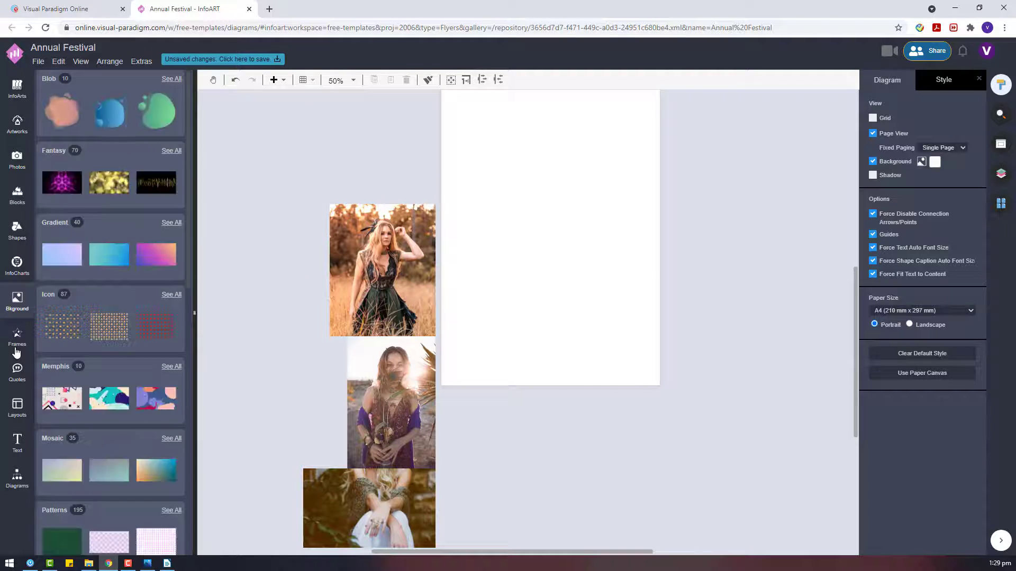
click(16, 344)
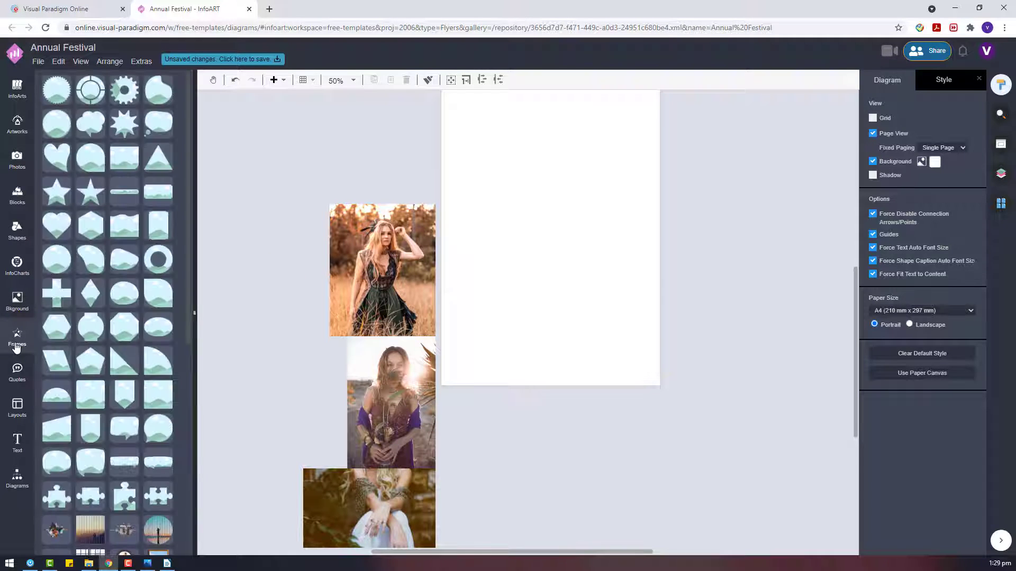
drag(159, 394, 585, 288)
click(746, 311)
scroll(746, 311, down, 1)
scroll(585, 289, down, 3)
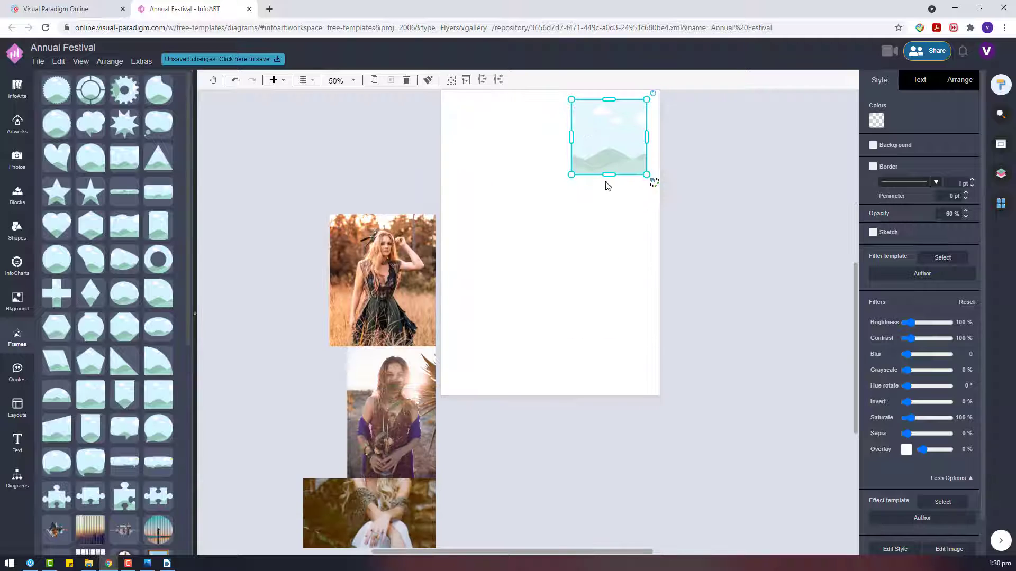
Stretch the frame to about 420 pt high and duplicate it down the page to make a column of frames.
drag(603, 182, 596, 214)
ctrl+drag(610, 173, 610, 389)
Align the three frames in one column and distribute them evenly in the vertical direction.
shift+drag(607, 280, 607, 273)
shift+click(608, 175)
click(954, 82)
click(890, 416)
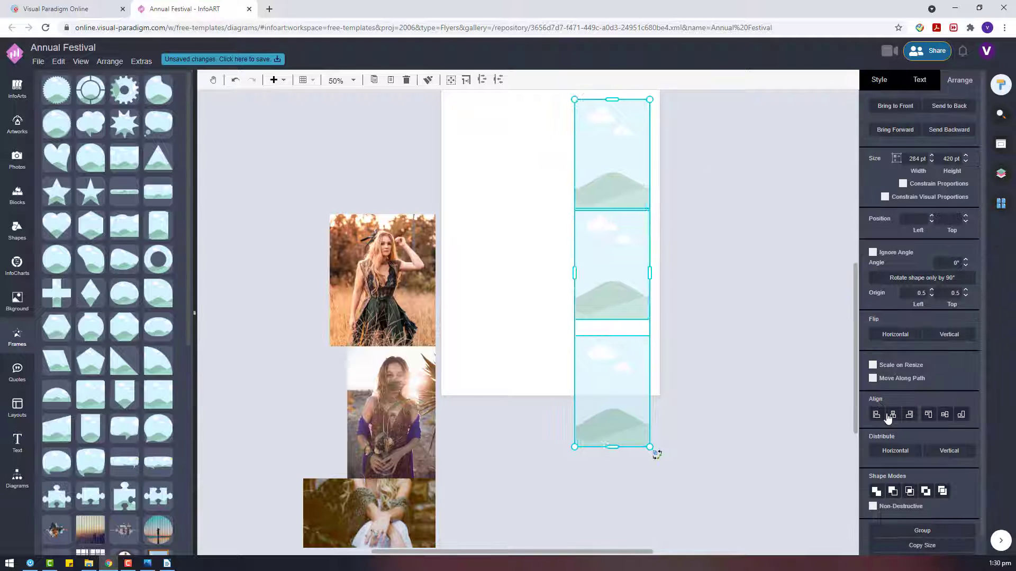
scroll(500, 407, up, 4)
scroll(501, 407, down, 3)
drag(716, 540, 507, 137)
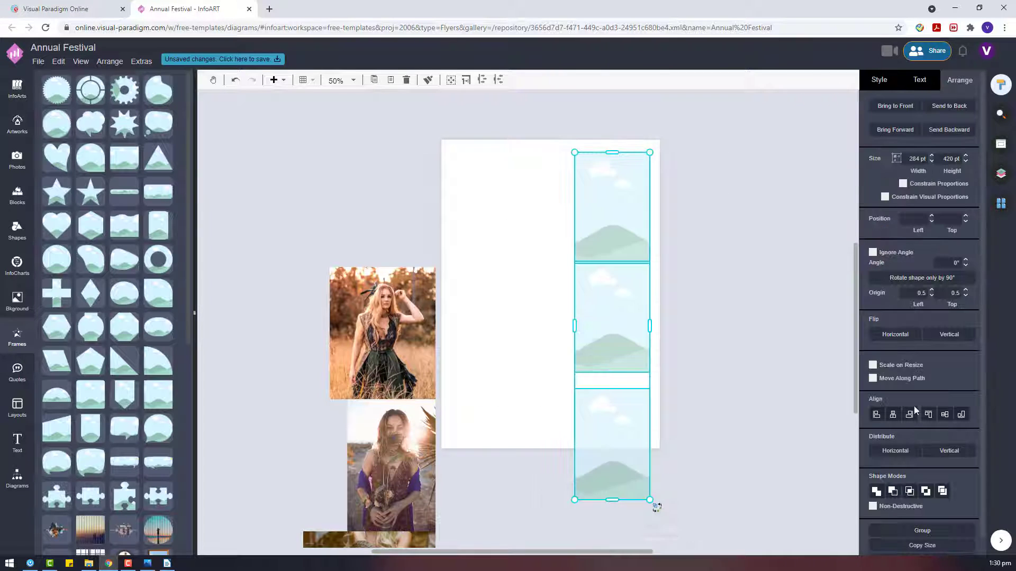
click(945, 461)
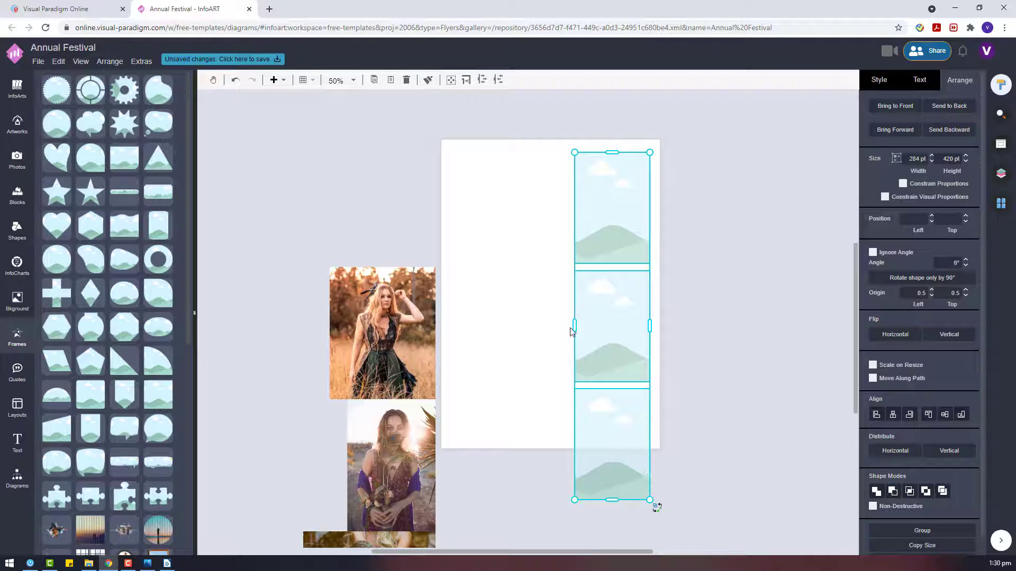
Resize the three frames together to about 333 by 349 pt each so the column fits within the page.
drag(701, 526, 520, 151)
mouse_move(574, 326)
mouse_down()
mouse_move(555, 328)
mouse_move(571, 345)
mouse_up()
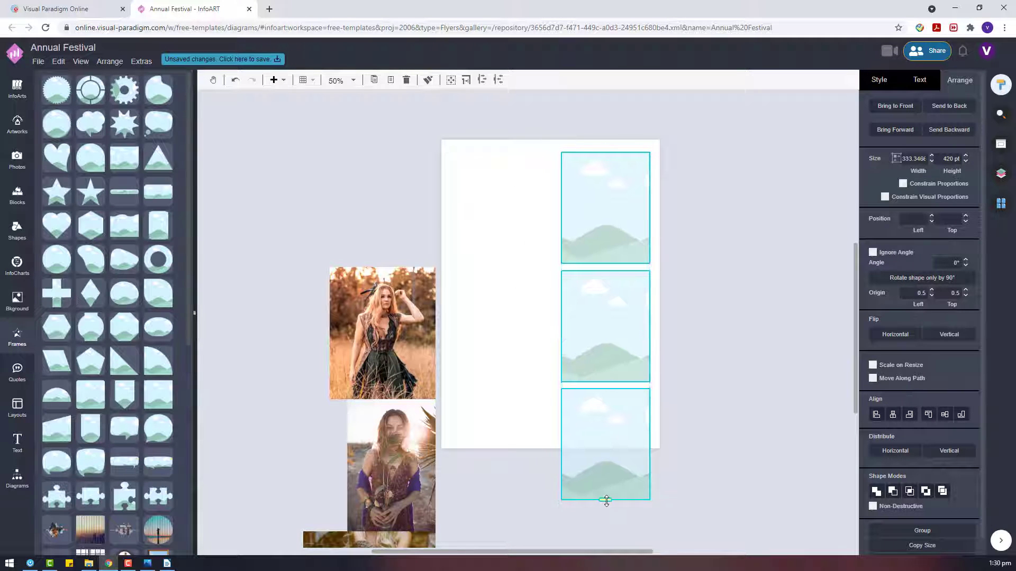
drag(605, 500, 612, 445)
key(Up)
key(Up)
key(Up)
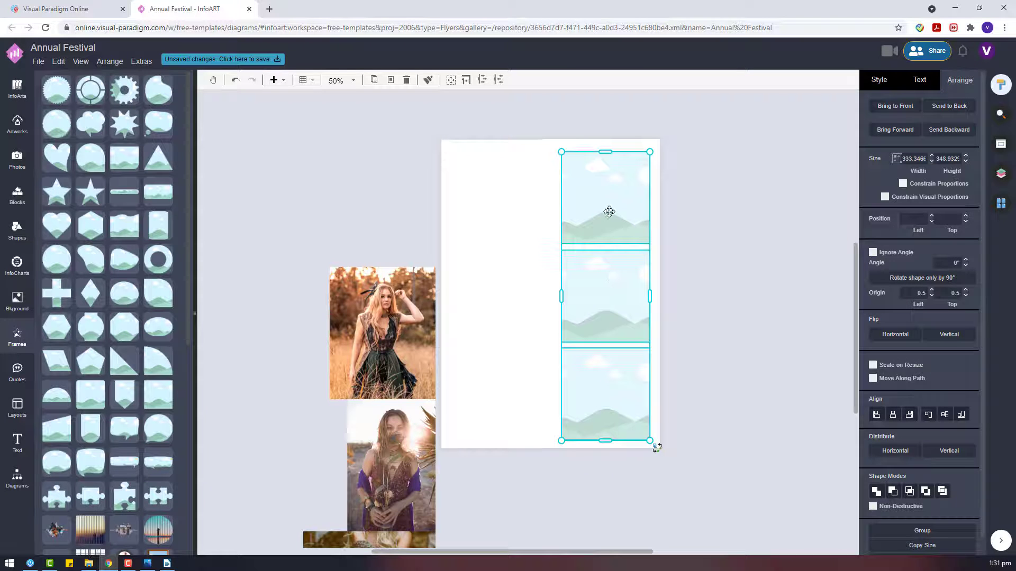
click(670, 215)
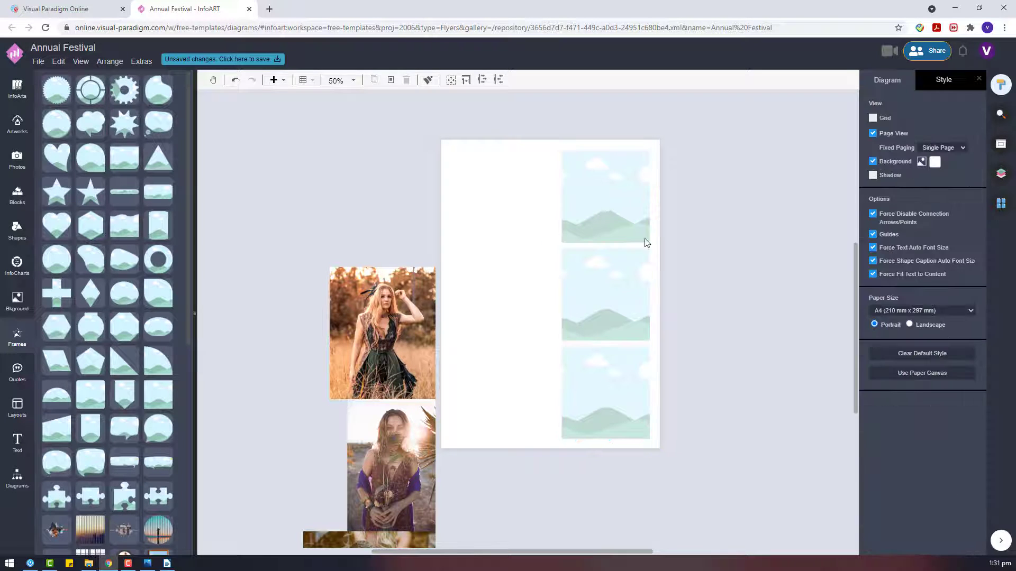
Move the photo of the woman in the black dress over the middle frame and crop it to that frame.
drag(382, 359, 597, 323)
scroll(468, 349, down, 3)
scroll(467, 349, up, 1)
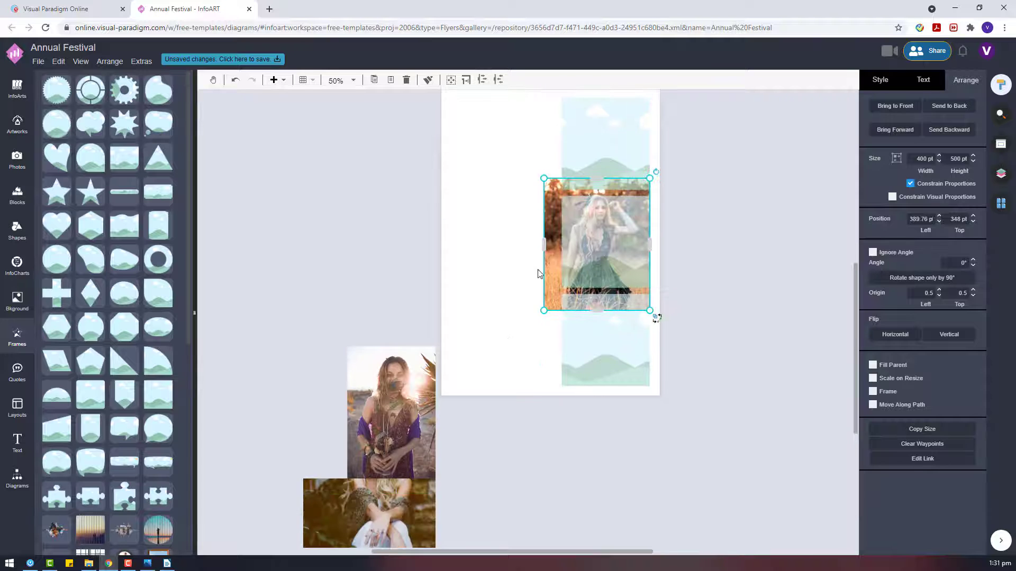
click(538, 257)
drag(550, 261, 556, 275)
shift+click(603, 252)
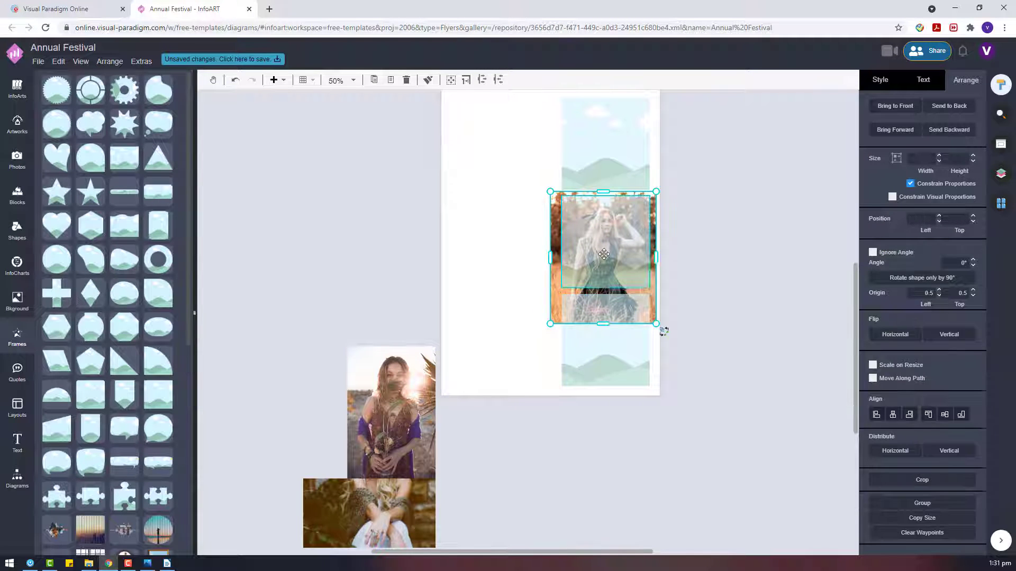
right_click(604, 252)
click(623, 372)
Move the purple shawl photo beside the bottom frame and the ringed hands photo over the top frame.
drag(412, 429, 561, 392)
drag(380, 504, 606, 124)
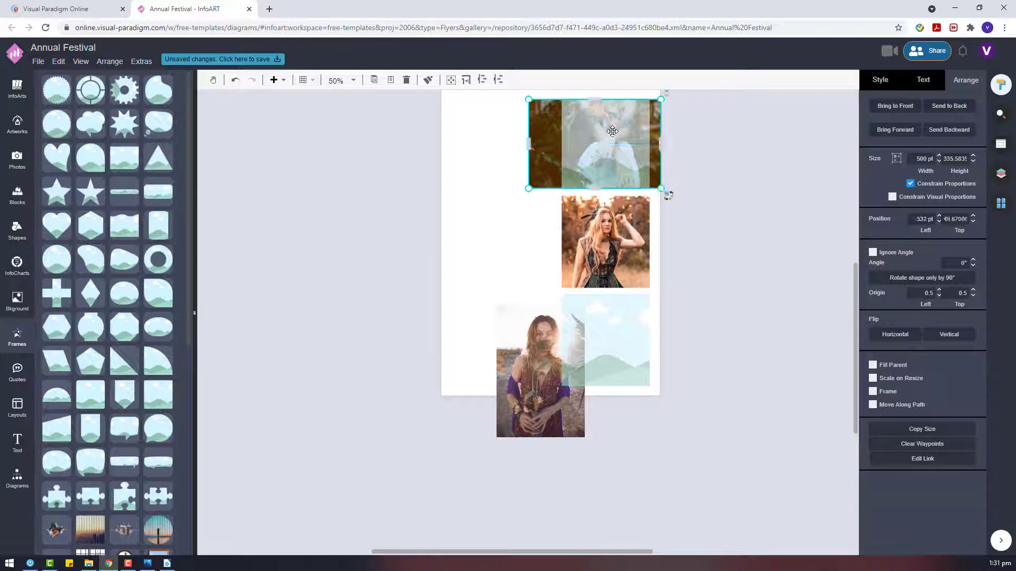
right_click(617, 130)
click(687, 252)
click(654, 432)
key(ctrl+z)
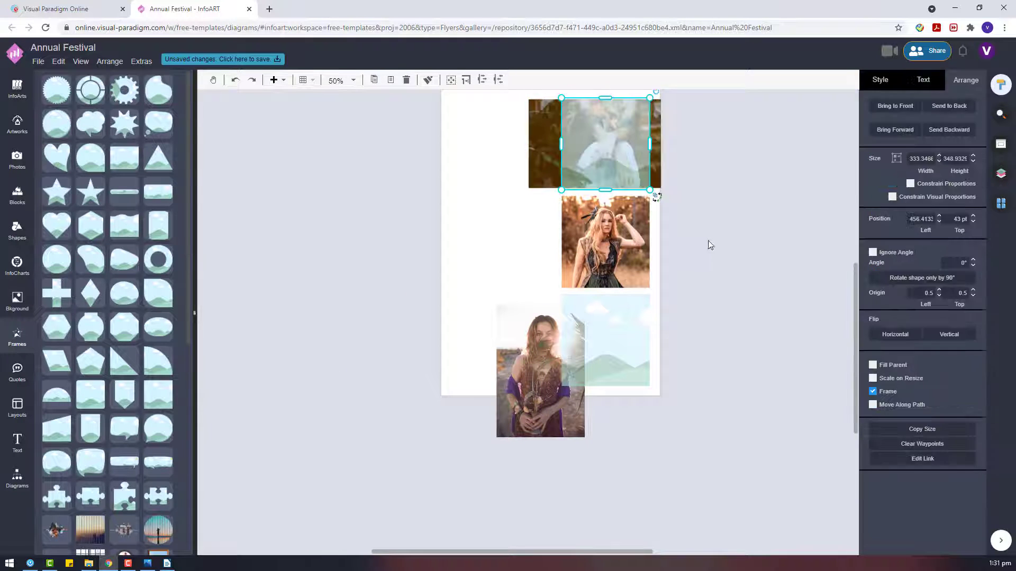
Enlarge the ringed hands photo beyond the top frame, reposition it, and crop it to that frame.
click(707, 245)
click(656, 148)
drag(659, 99, 668, 95)
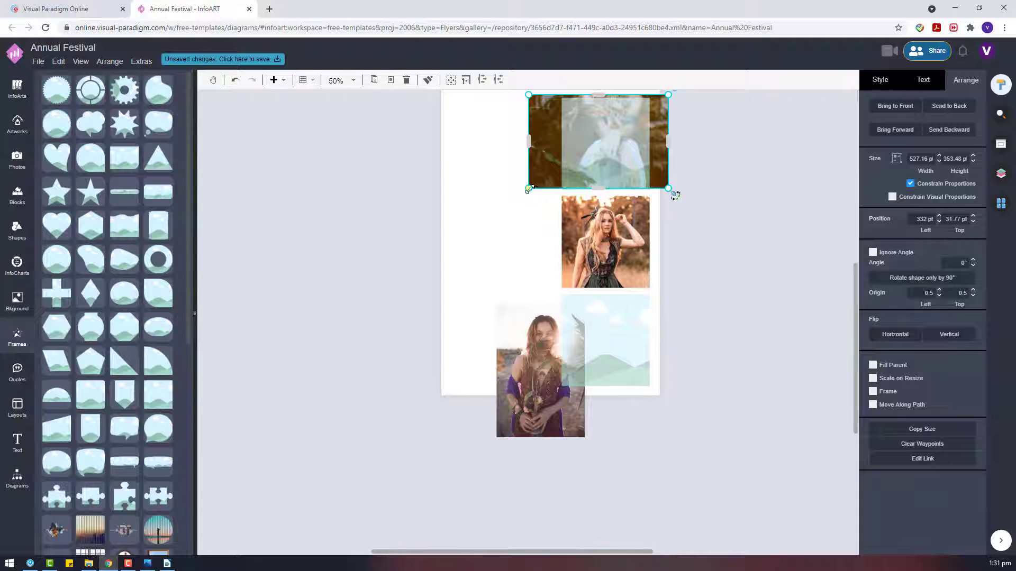
drag(529, 189, 515, 197)
shift+click(611, 149)
click(698, 177)
drag(663, 163, 659, 155)
right_click(651, 142)
click(677, 263)
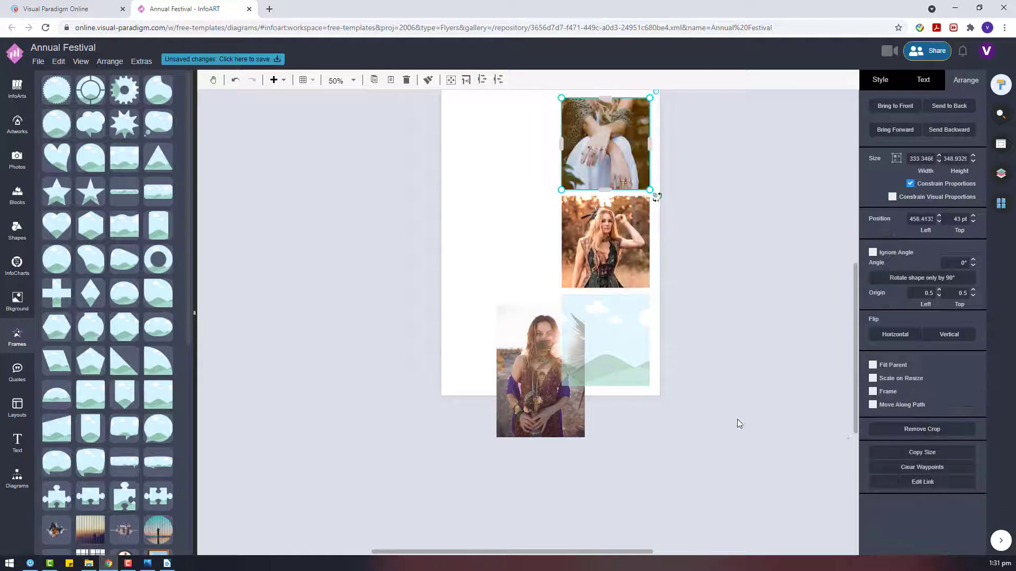
Move the purple shawl photo over the bottom frame and crop it to that frame.
drag(554, 403, 632, 398)
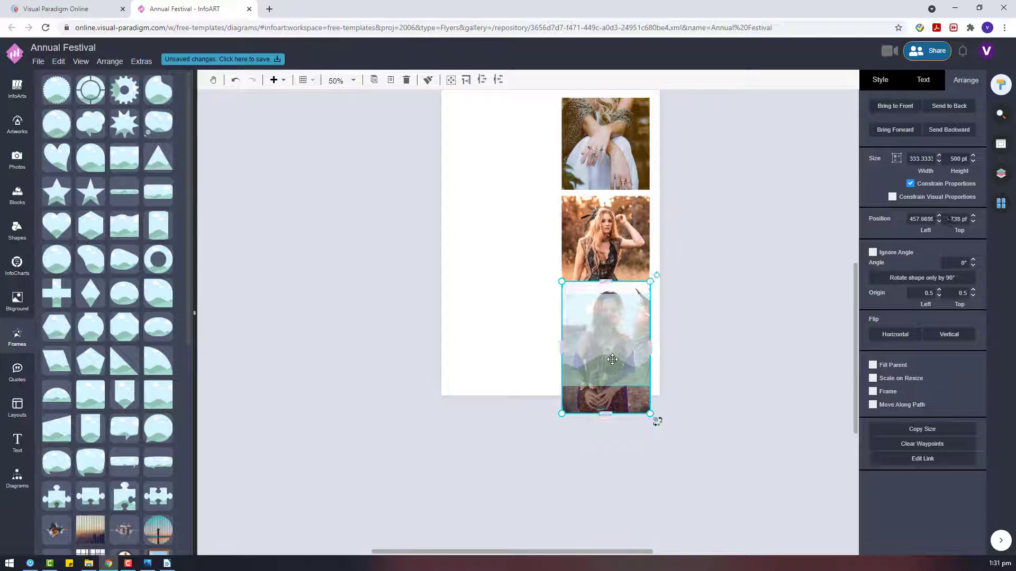
right_click(613, 360)
click(646, 479)
click(487, 429)
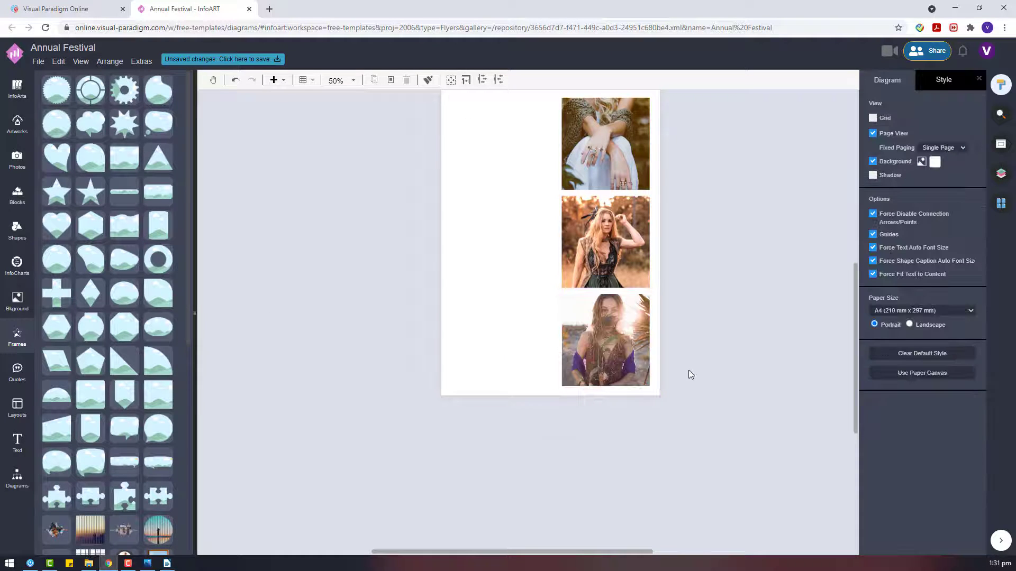
Adjust the brightness of the cropped black dress photo in the middle to about 217%.
scroll(641, 467, up, 2)
click(636, 343)
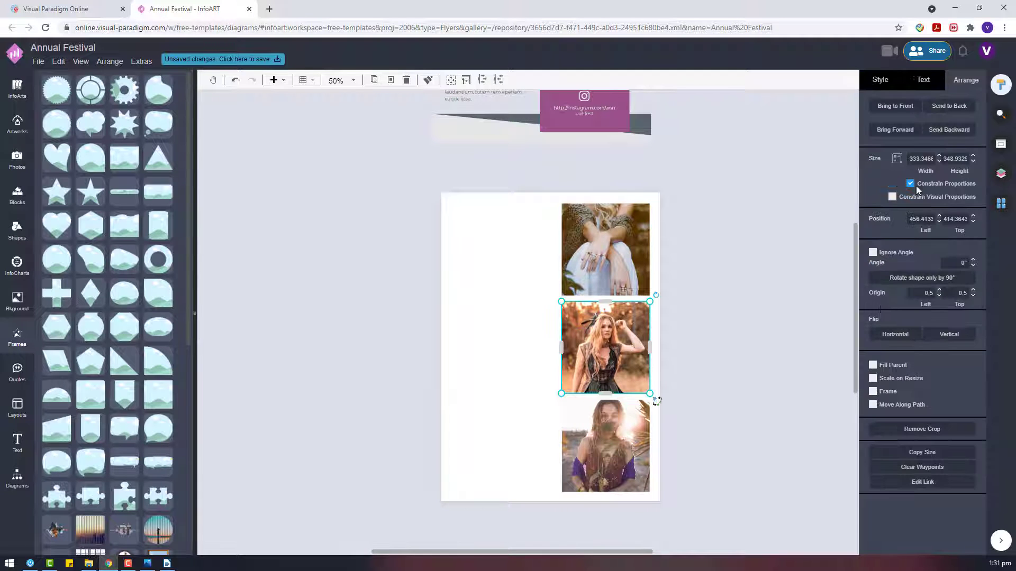
drag(917, 266, 917, 267)
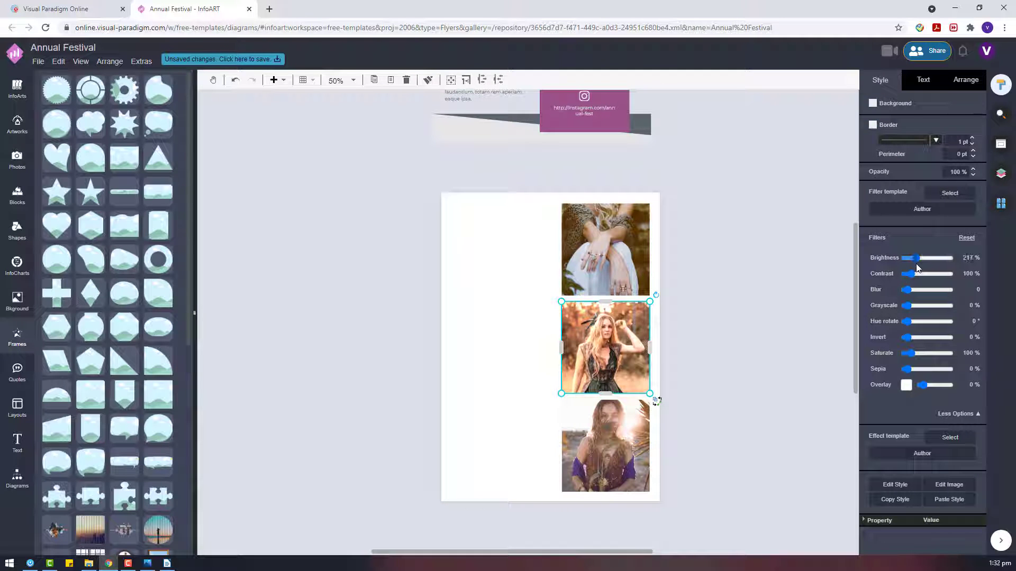
click(697, 347)
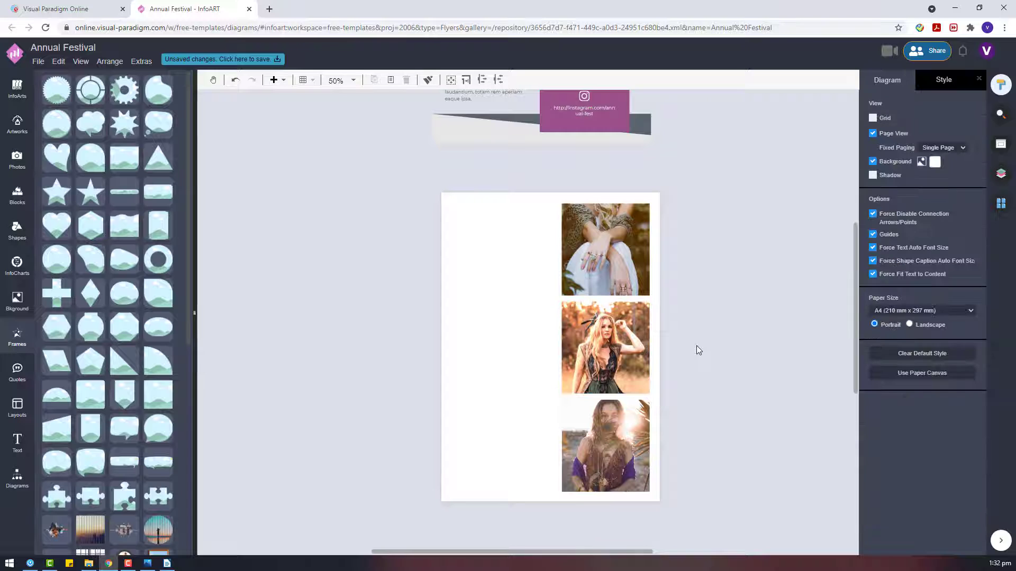
Set the brightness of the cropped ringed hands photo at the top of the page to about 177%.
click(626, 253)
drag(909, 258, 917, 263)
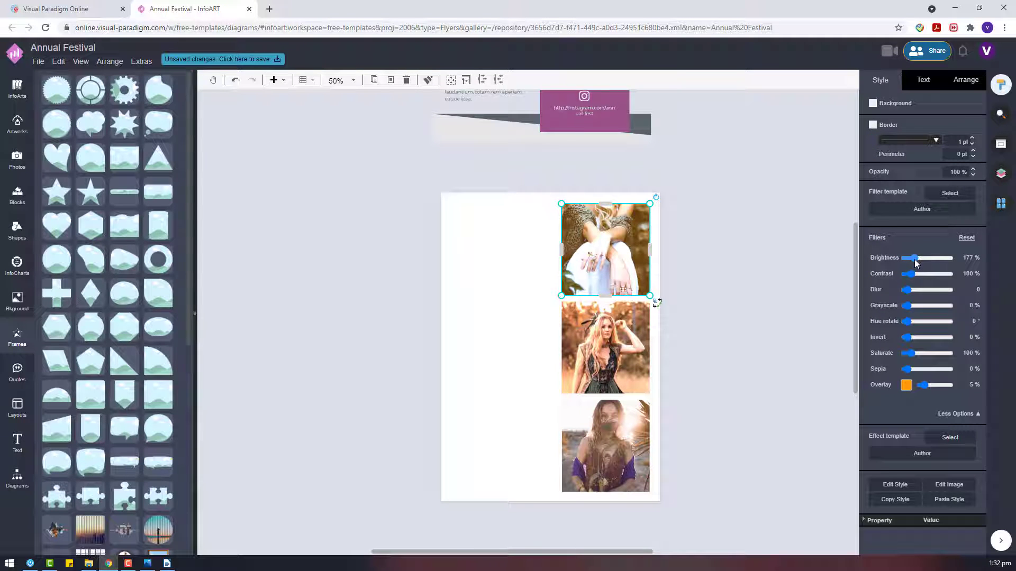
click(719, 328)
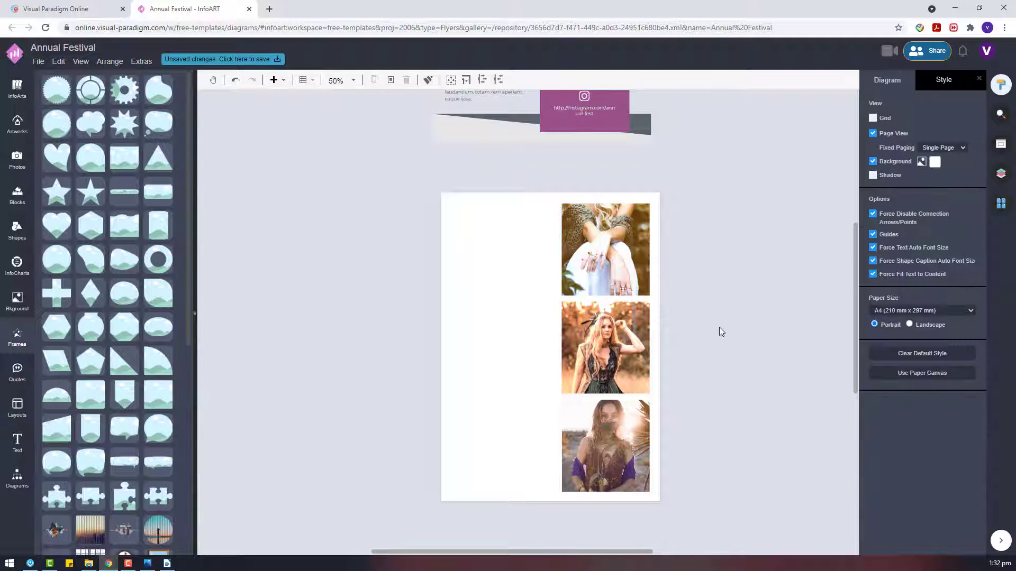
Change the page background to a custom light beige colour.
click(935, 162)
click(939, 204)
click(934, 162)
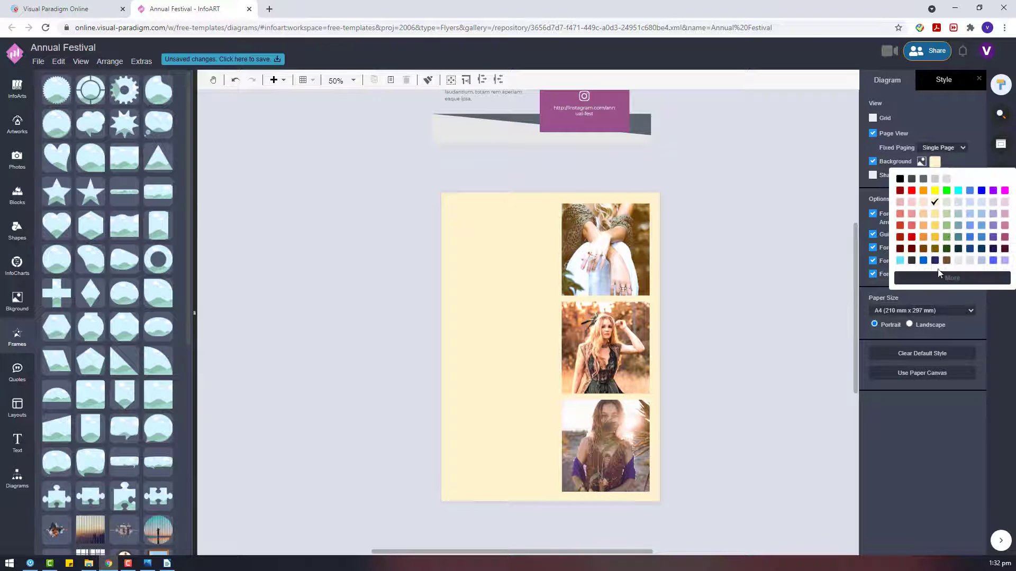
click(949, 277)
click(915, 186)
click(995, 288)
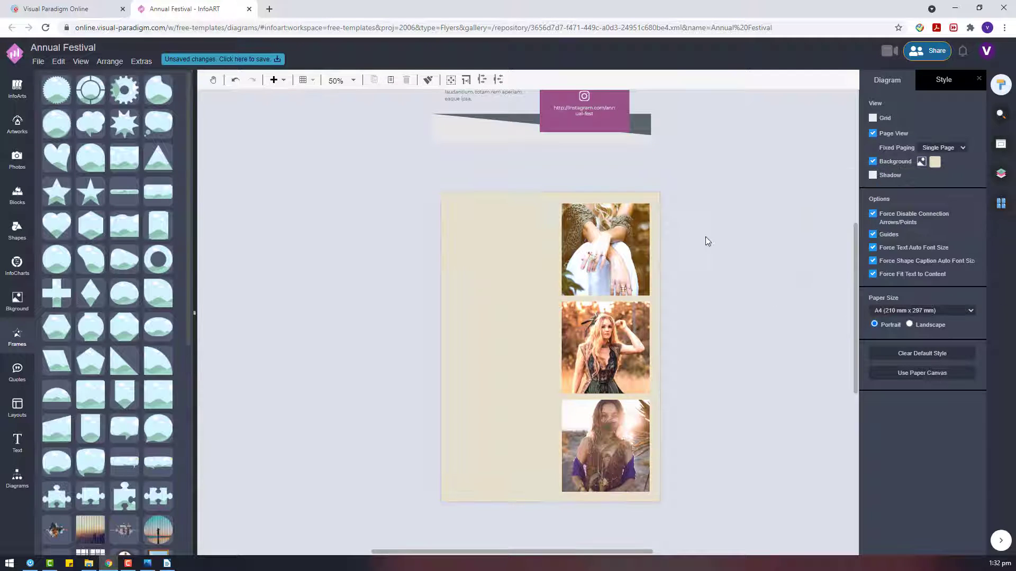
Add two rectangles from the General diagram shapes to the blank area beside the beige page.
click(17, 479)
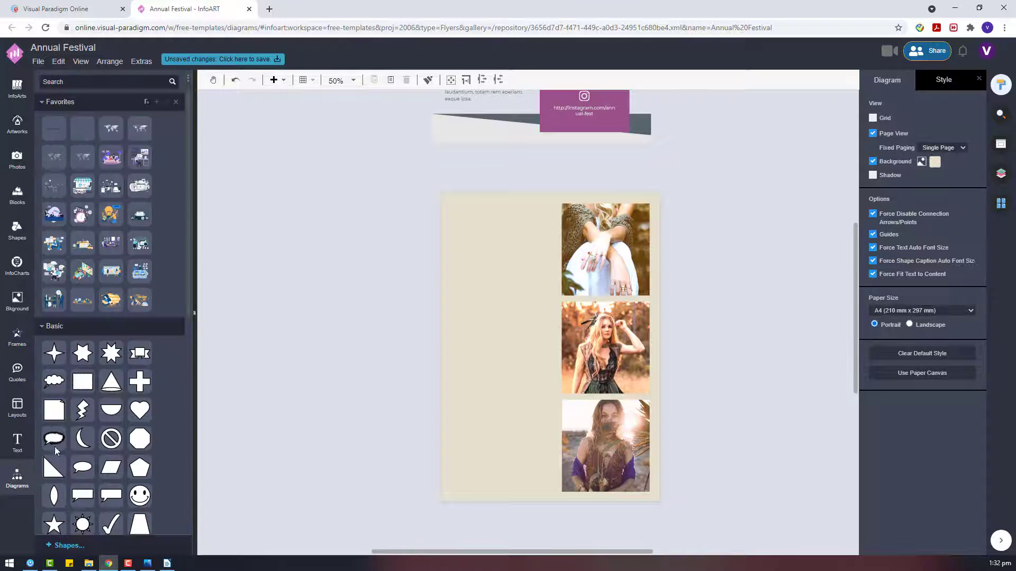
scroll(74, 315, down, 8)
click(58, 454)
scroll(79, 423, down, 5)
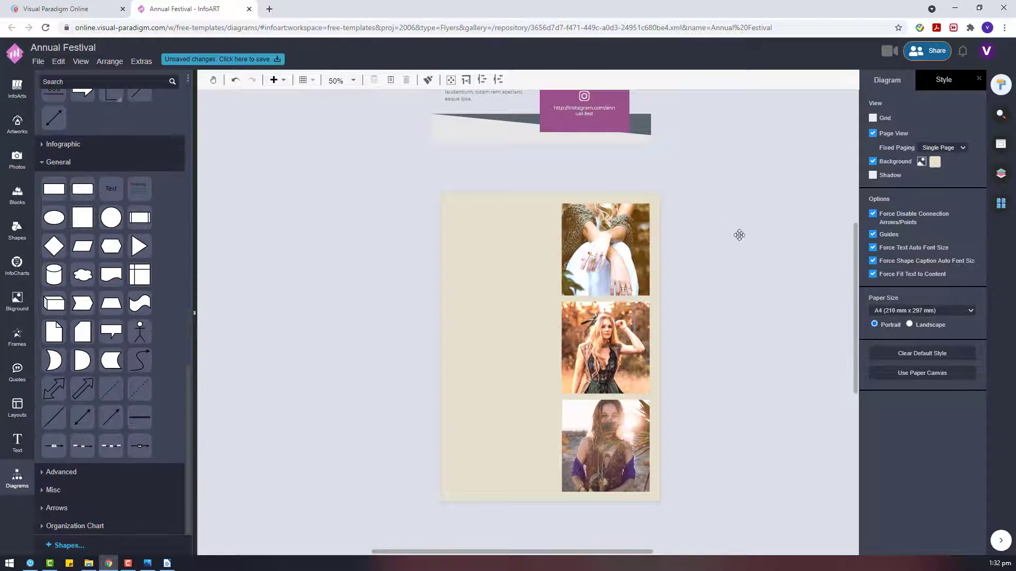
click(759, 236)
drag(739, 235, 679, 291)
scroll(759, 236, up, 2)
click(719, 237)
click(787, 223)
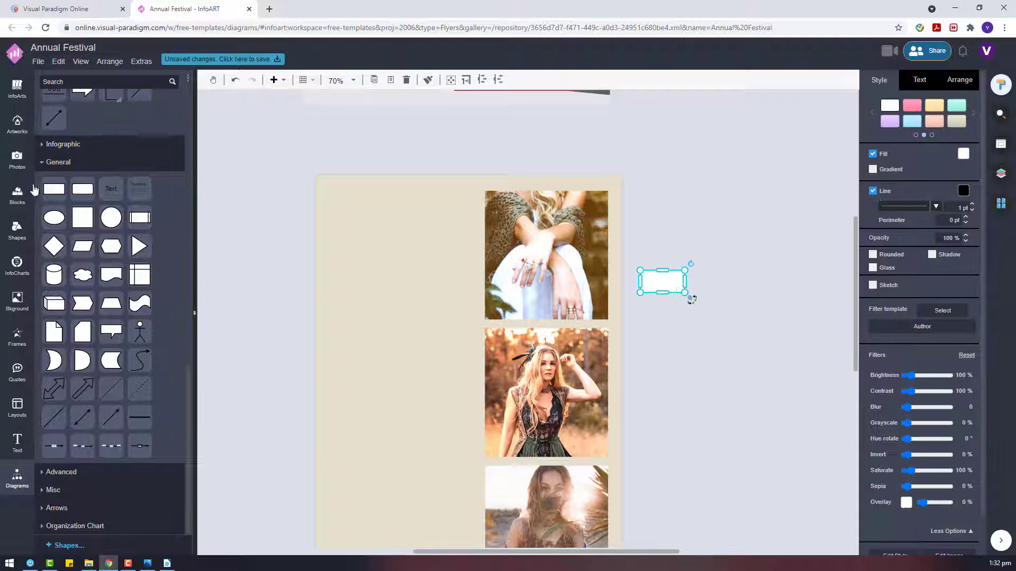
drag(54, 189, 663, 316)
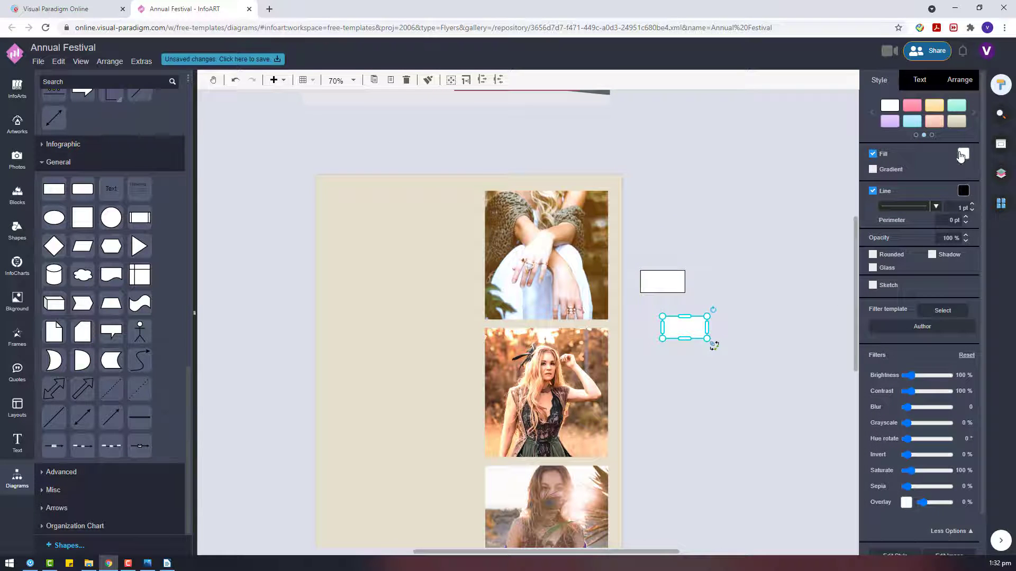
Fill the lower rectangle dark golden brown and fit it as a narrow strip at the left end of the white rectangle.
click(963, 154)
click(934, 243)
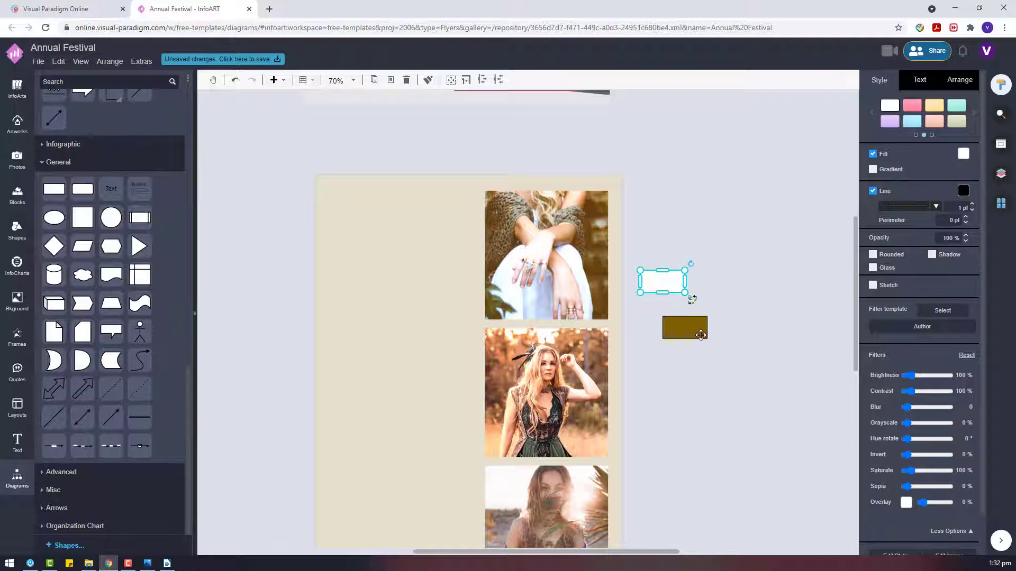
click(701, 335)
drag(707, 328, 716, 283)
click(696, 312)
click(697, 288)
click(678, 281)
Move the white and brown rectangles together onto the lower left corner of the ringed hands photo.
drag(735, 313, 574, 307)
click(352, 285)
drag(353, 286, 562, 327)
click(669, 320)
click(520, 312)
Set the outline colour of both the white and the golden brown rectangles to brown.
click(961, 193)
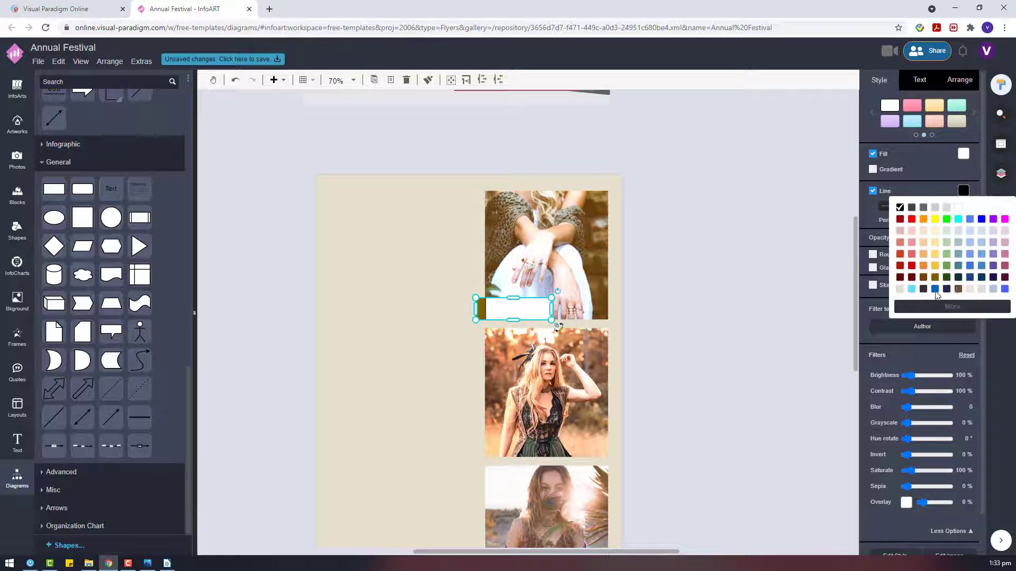
click(935, 292)
click(500, 326)
click(480, 303)
click(964, 191)
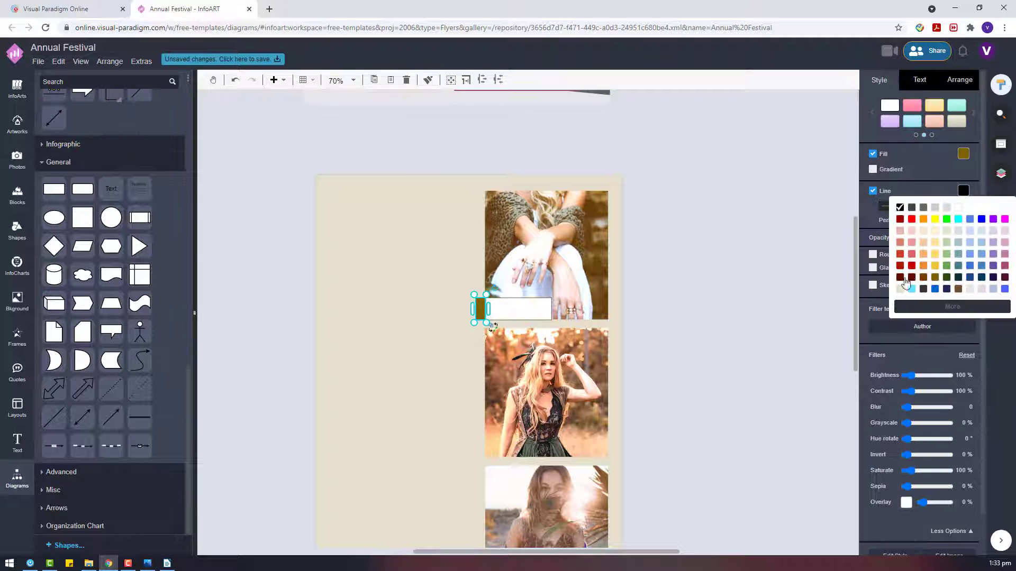
click(959, 290)
click(788, 318)
drag(280, 286, 559, 323)
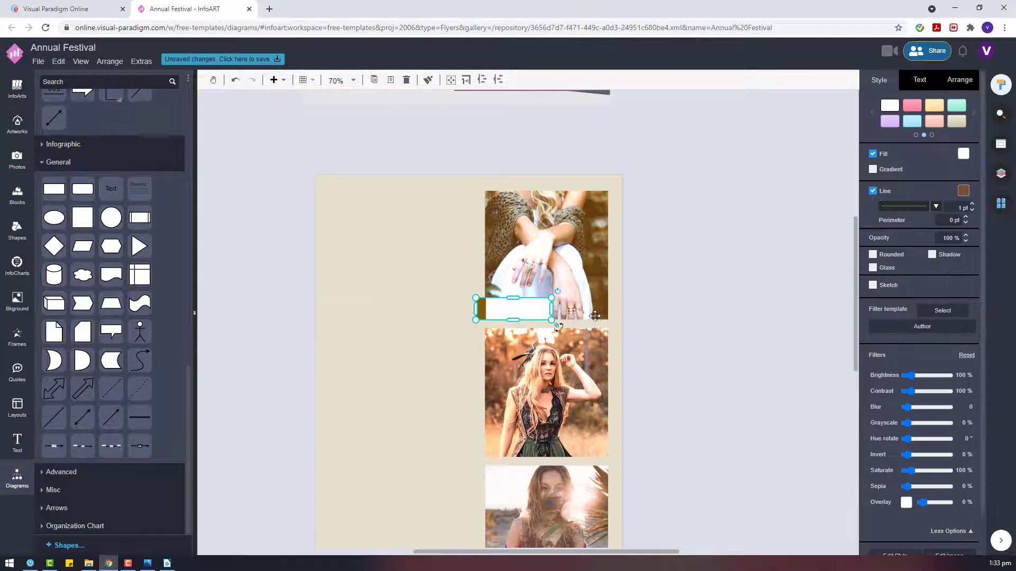
Move the label rectangles slightly up from the ringed hands photo's bottom edge and widen the white rectangle to the right.
scroll(582, 311, up, 7)
click(728, 331)
drag(328, 260, 586, 340)
drag(507, 305, 481, 281)
click(720, 319)
click(532, 307)
drag(559, 303, 609, 310)
click(677, 310)
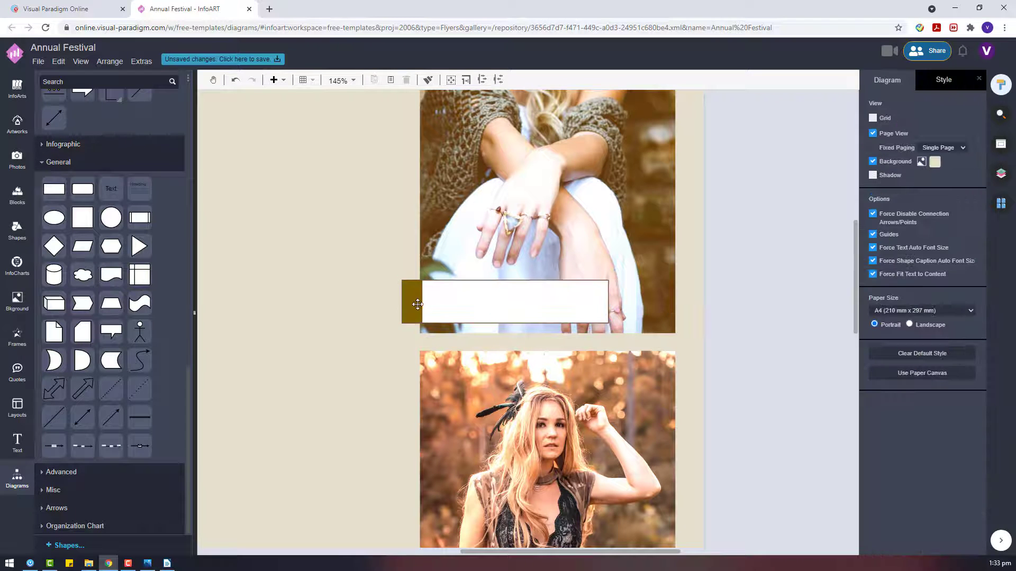
Nudge the white and brown rectangles slightly left and group them into one label.
click(416, 305)
shift+click(452, 301)
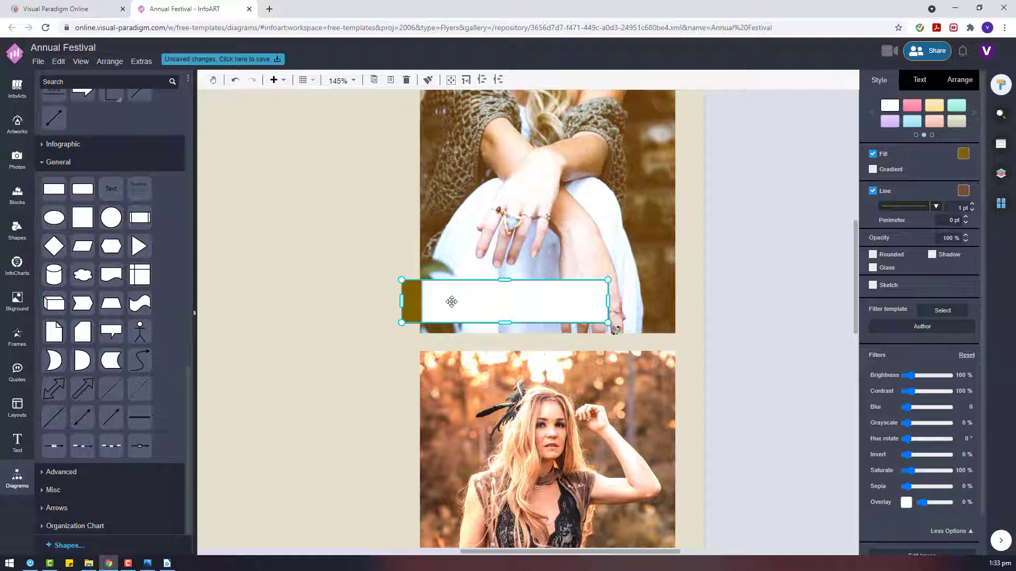
key(Left)
key(ctrl+g)
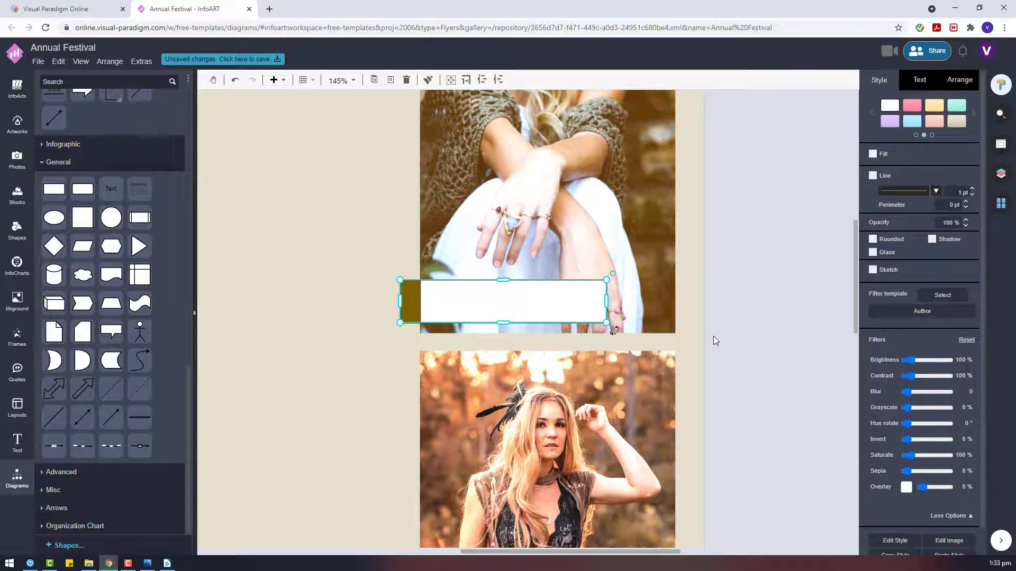
click(713, 335)
Copy the label onto the lower part of the black dress photo and left-align it with the original.
scroll(486, 280, down, 2)
click(502, 205)
key(ctrl+c)
key(ctrl+v)
drag(532, 221, 480, 475)
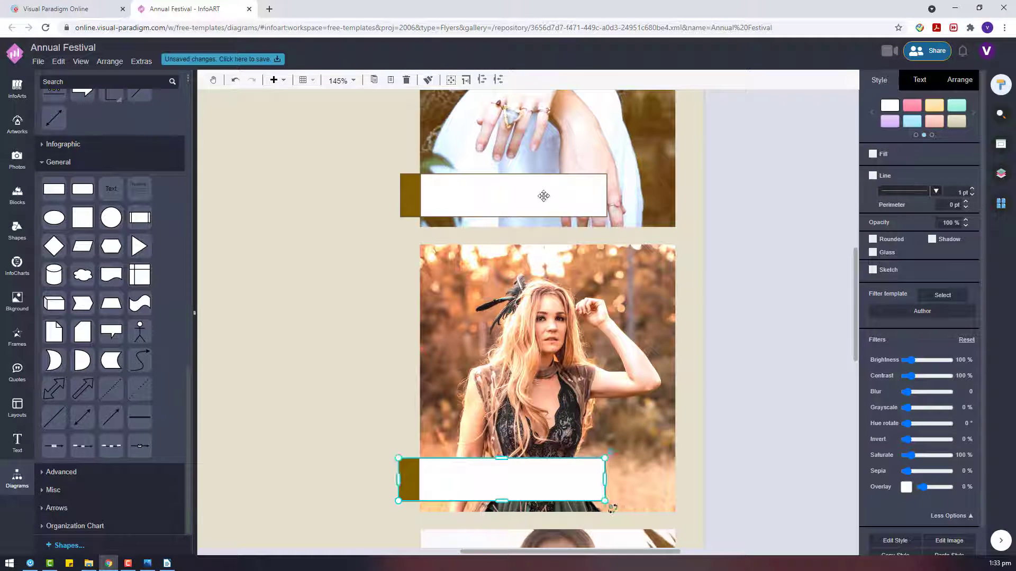
shift+click(543, 195)
click(959, 80)
scroll(534, 322, down, 4)
click(910, 388)
scroll(720, 355, down, 3)
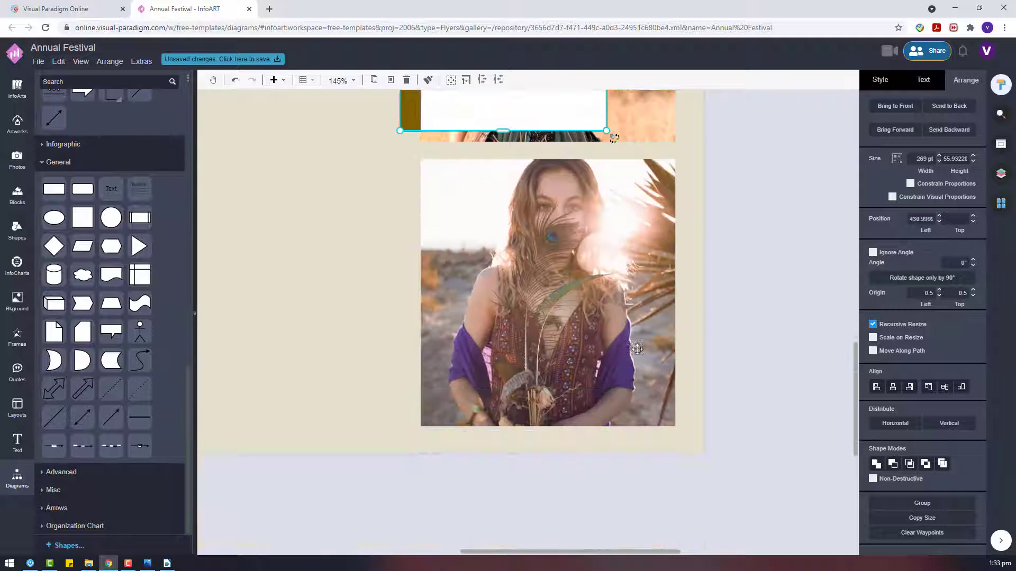
Paste another copy of the label onto the lower part of the purple shawl photo, aligned with the labels above.
click(717, 341)
click(531, 106)
key(ctrl+v)
drag(603, 130, 479, 437)
shift+click(598, 121)
click(820, 403)
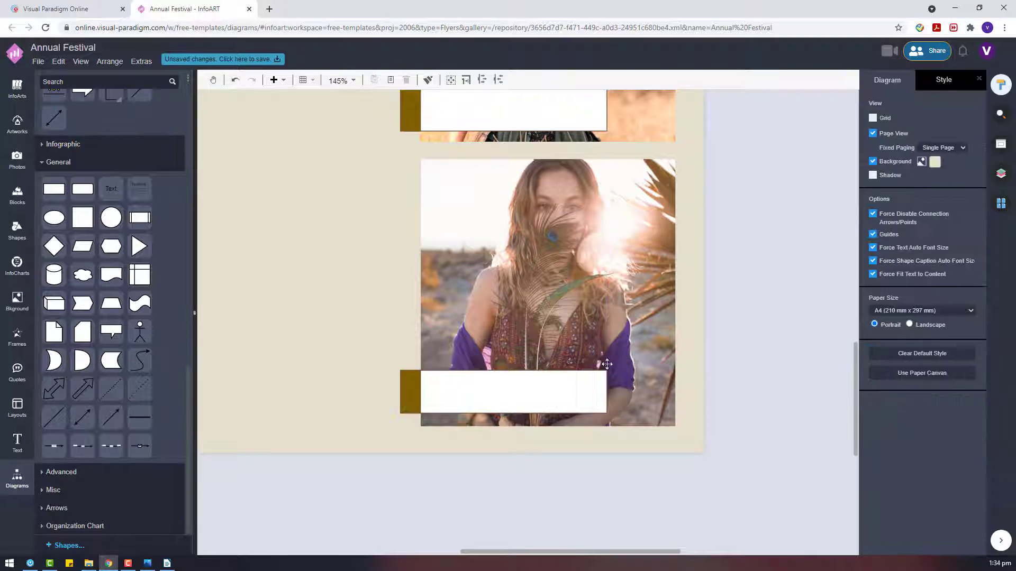
Copy the upper "Lorem ipsum dolor" heading from the template flyer to the upper left corner of the beige page.
scroll(537, 341, down, 5)
scroll(574, 256, up, 2)
scroll(517, 317, down, 2)
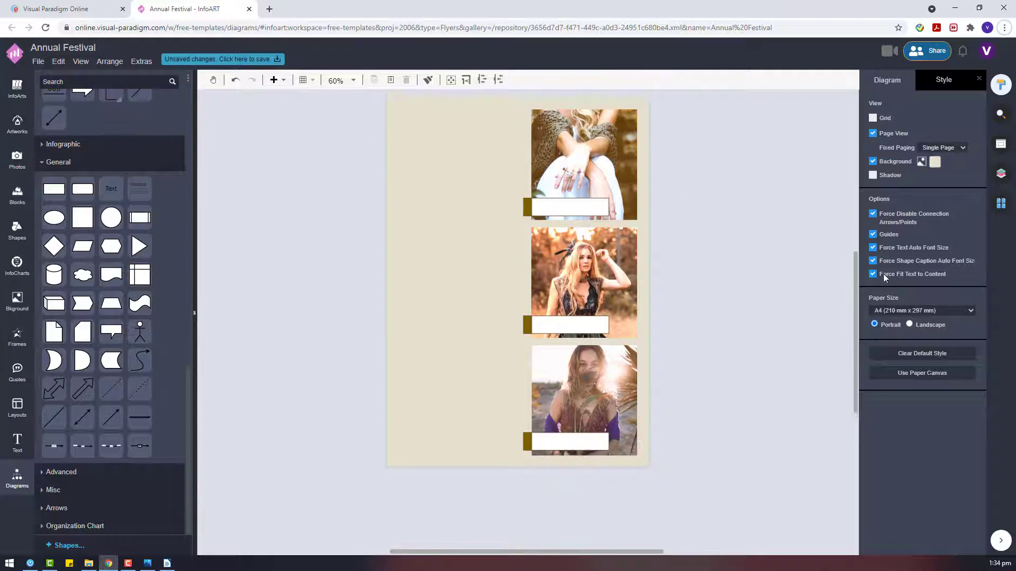
scroll(517, 318, up, 6)
click(429, 208)
click(433, 187)
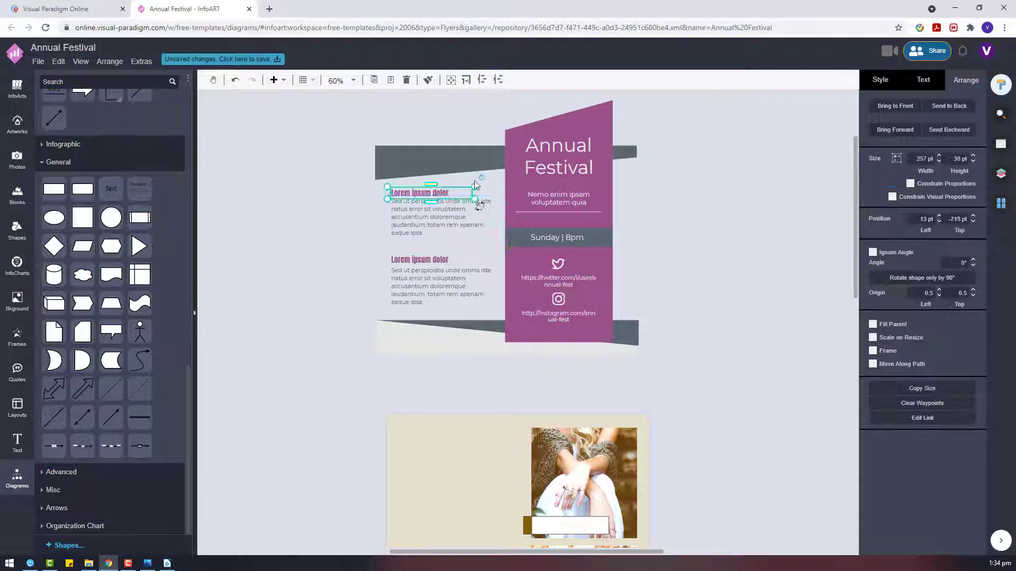
key(ctrl+v)
scroll(469, 195, down, 2)
drag(497, 127, 433, 345)
scroll(748, 231, down, 3)
Set the copied heading's font colour to brown and its font size to 50 pt.
click(914, 83)
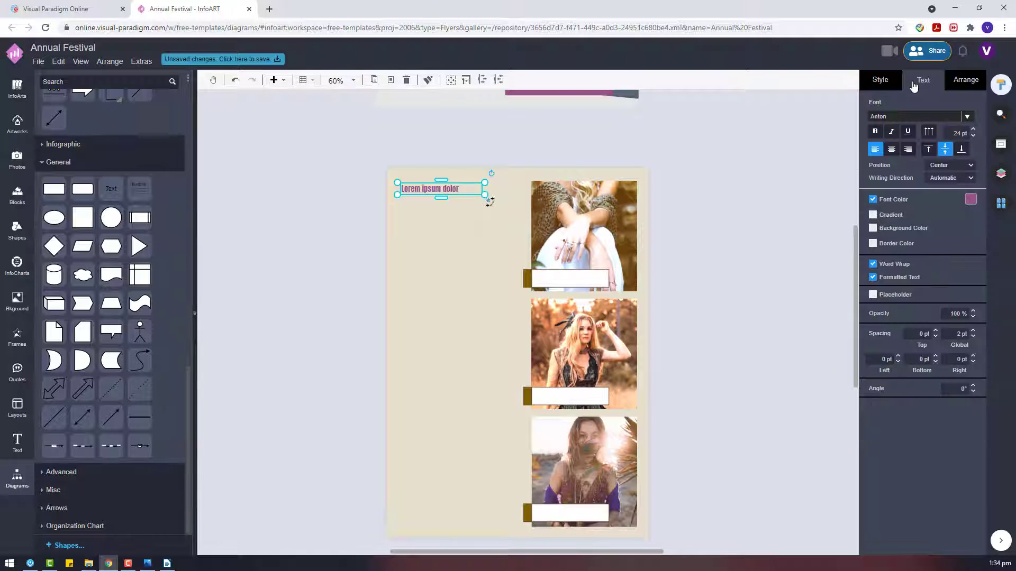
click(970, 200)
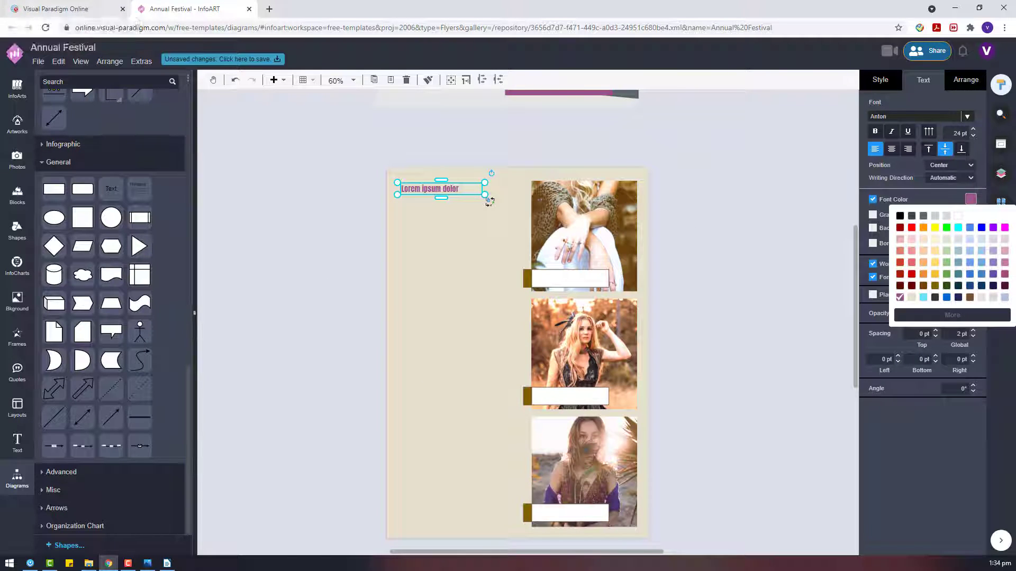
click(958, 215)
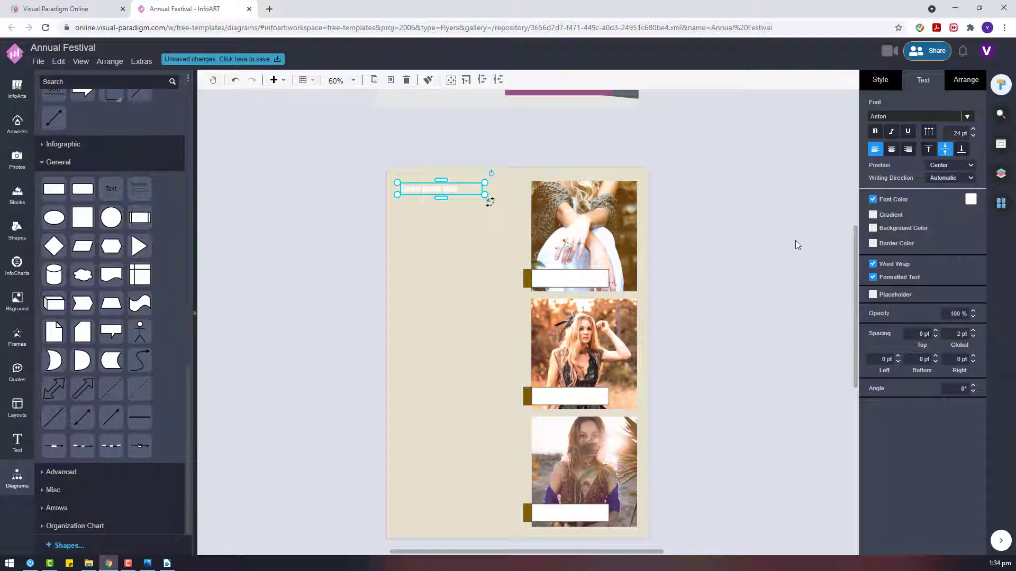
click(970, 200)
click(968, 296)
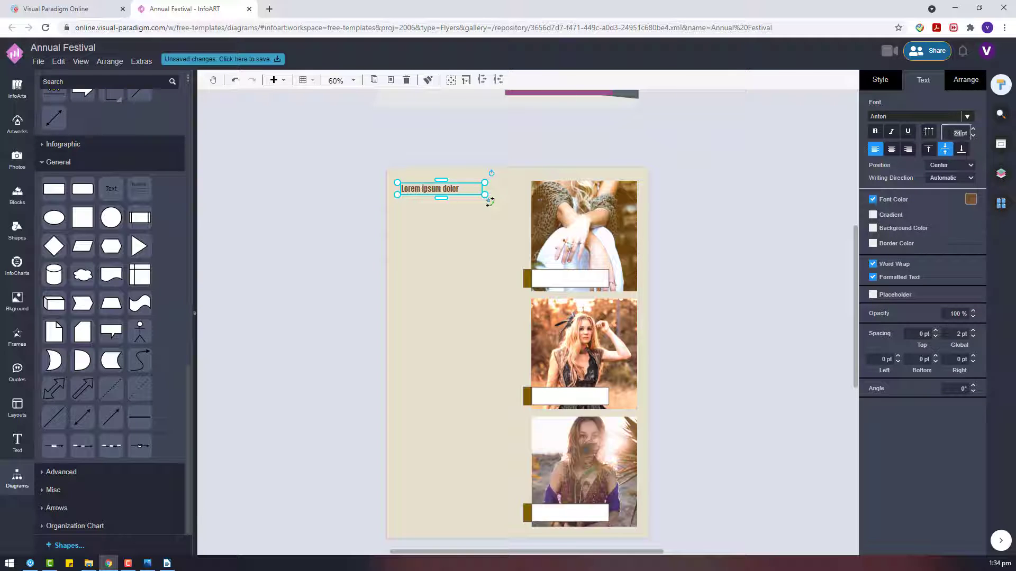
key(Return)
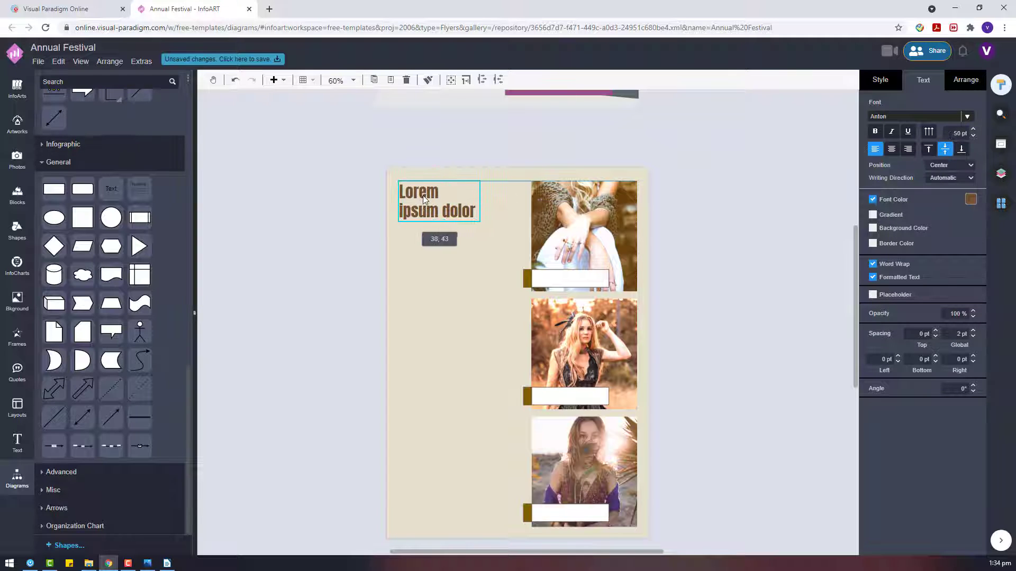
Replace the heading's placeholder text with "BOHEMIAN MADNESS".
double_click(429, 196)
text(BOHEMIA)
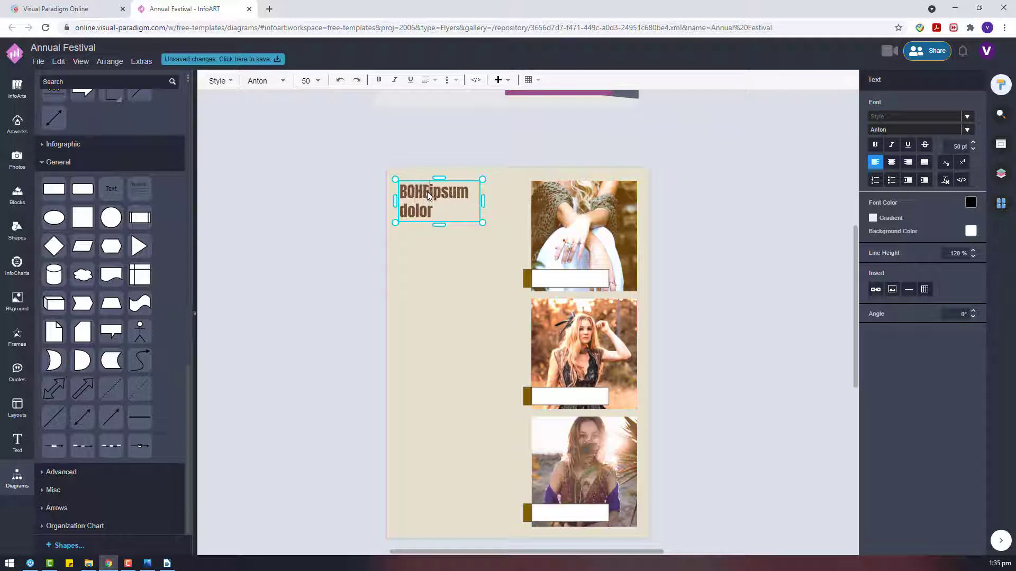
text(N)
mouse_move(460, 193)
mouse_down()
mouse_move(459, 222)
mouse_move(455, 199)
mouse_up()
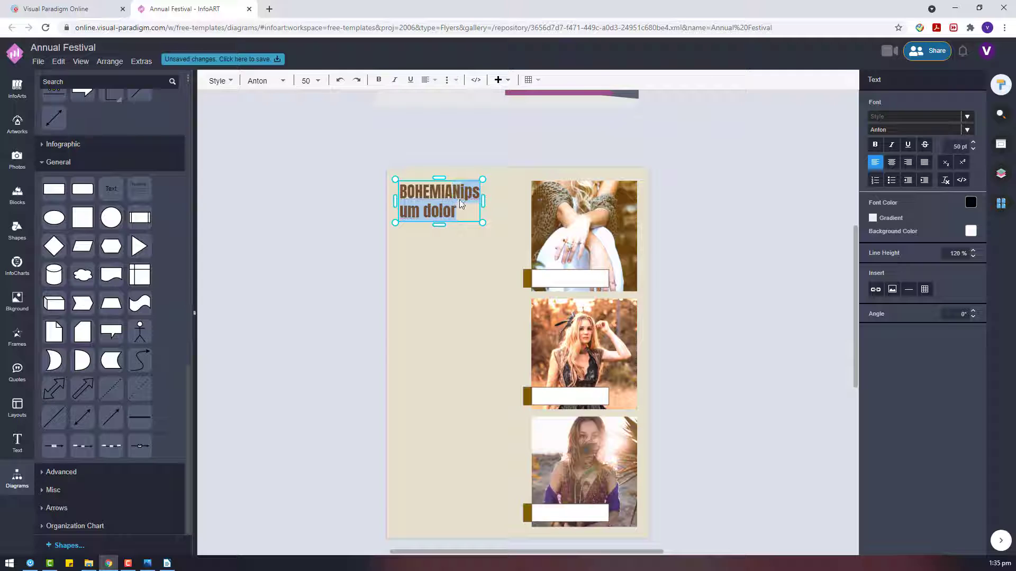
key(BackSpace)
text(MADNESS)
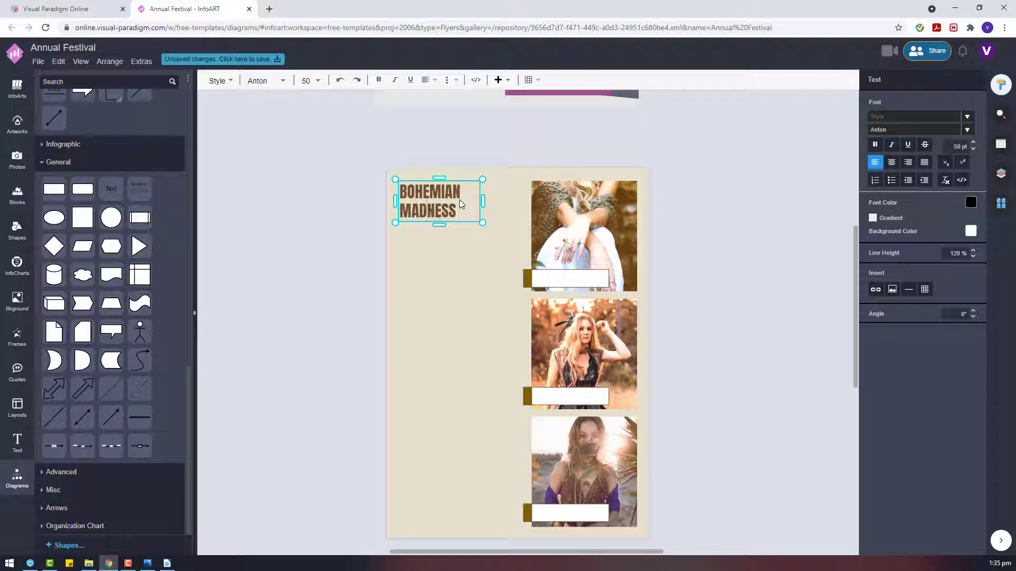
Change the heading's second word to "FESTIVAL".
key(BackSpace)
key(BackSpace)
key(BackSpace)
key(BackSpace)
key(BackSpace)
text(LL)
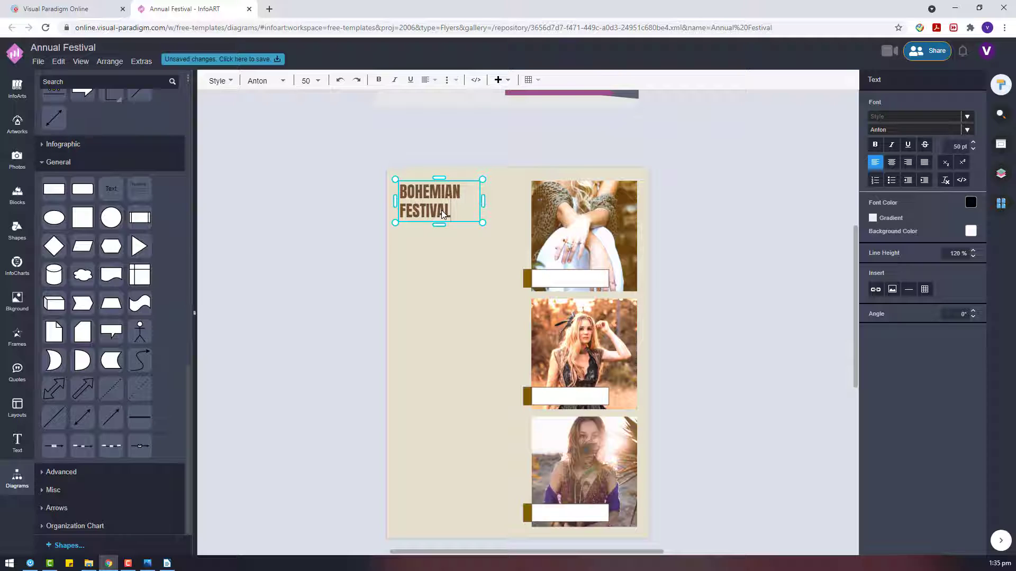
click(449, 245)
Duplicate the BOHEMIAN FESTIVAL heading and place the copy directly below the original.
scroll(450, 245, up, 2)
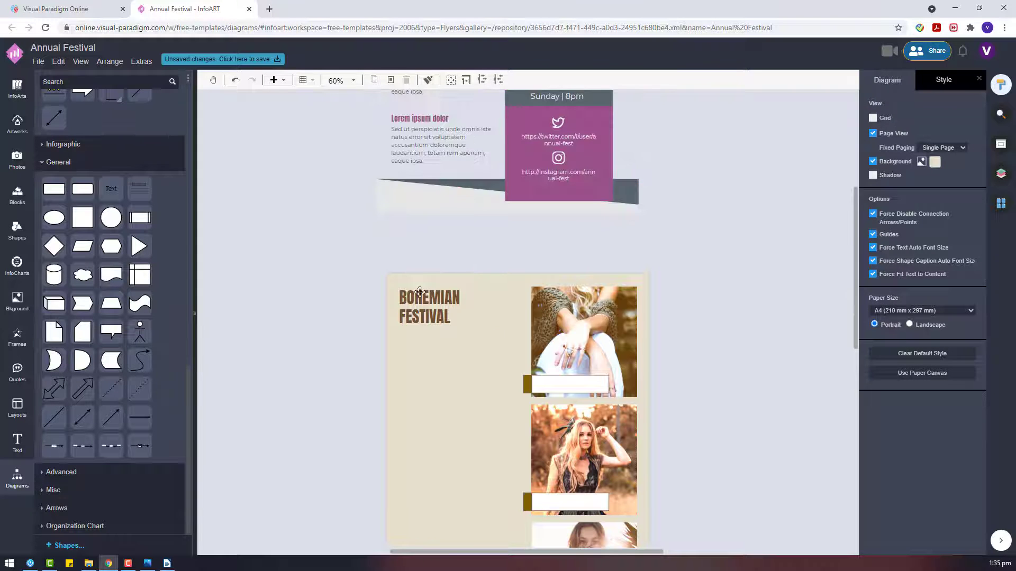
scroll(461, 329, up, 2)
scroll(476, 320, down, 3)
click(465, 265)
click(488, 281)
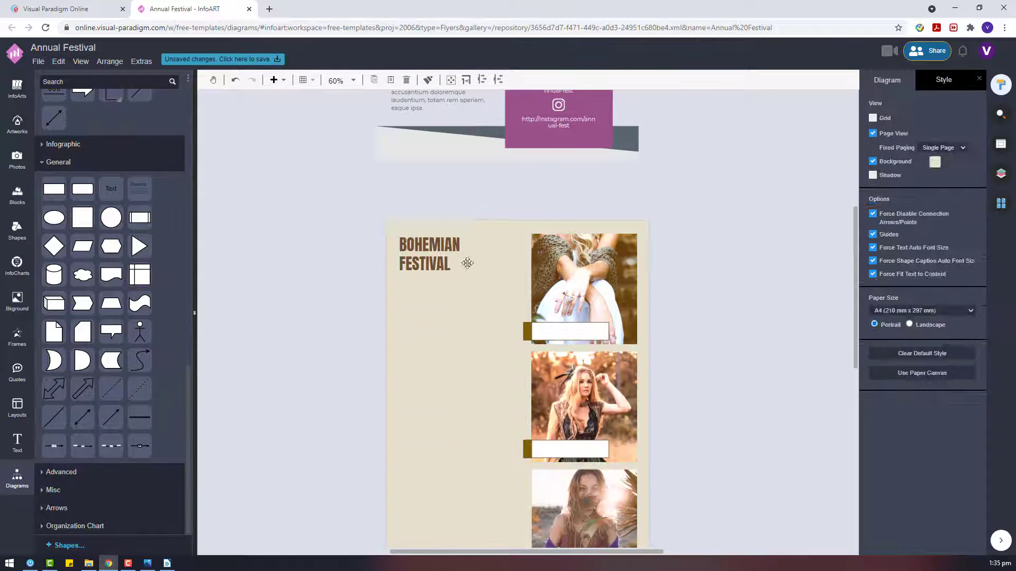
scroll(439, 264, up, 3)
scroll(436, 281, down, 2)
click(435, 294)
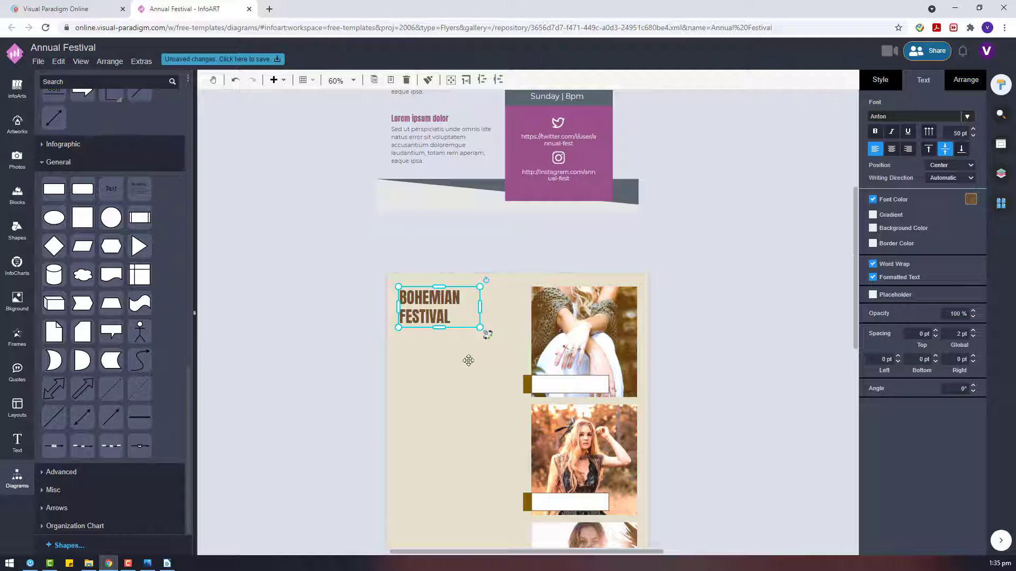
key(ctrl+v)
drag(495, 345, 426, 359)
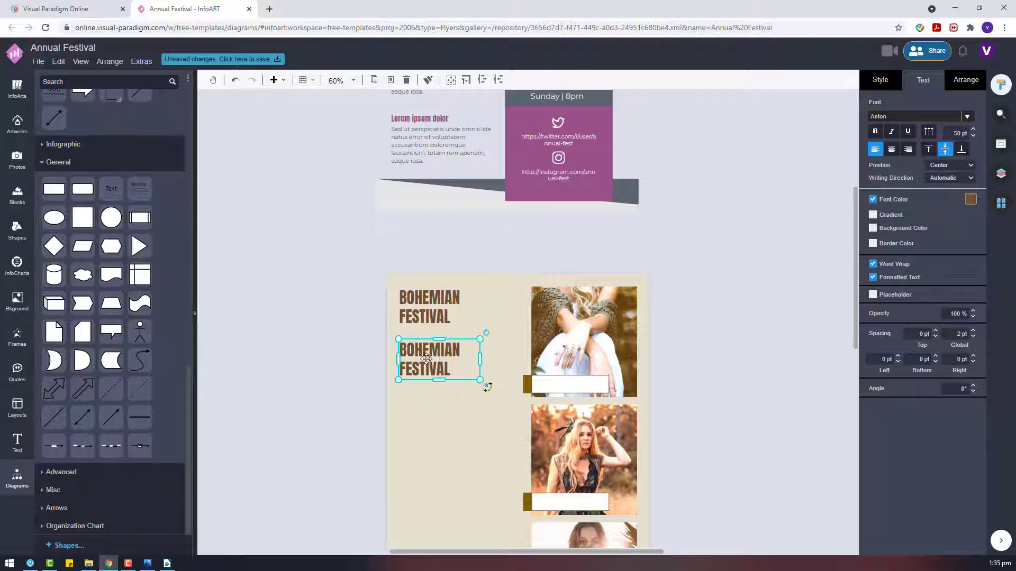
Add a golden brown rectangle below the duplicated heading and shorten that heading's text to "BOHEMIAN".
drag(64, 188, 489, 399)
click(431, 364)
key(BackSpace)
click(505, 334)
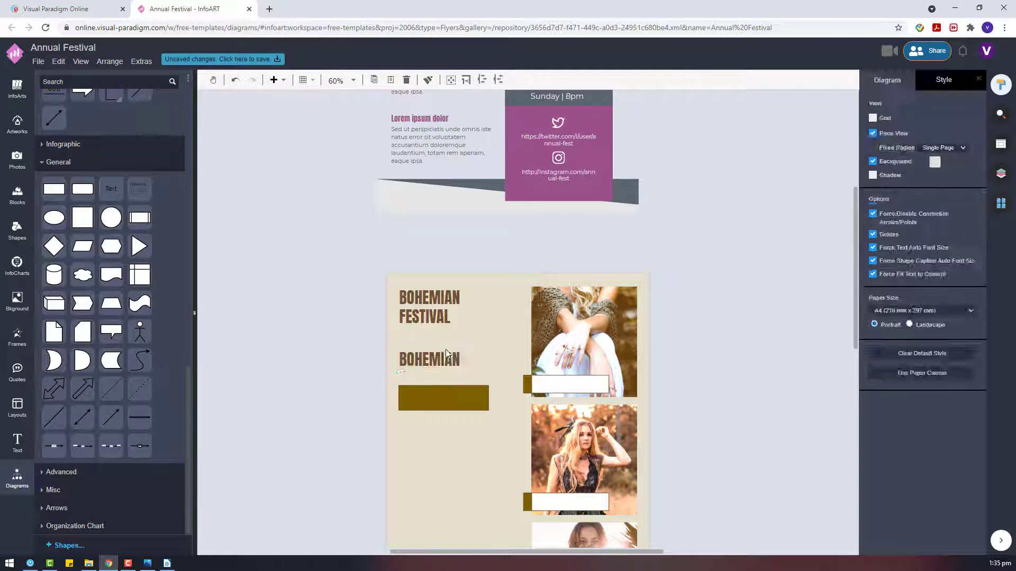
Centre the lower BOHEMIAN heading, widen its text box and enlarge the font to nearly fill the box.
click(444, 359)
click(888, 153)
drag(482, 373, 509, 385)
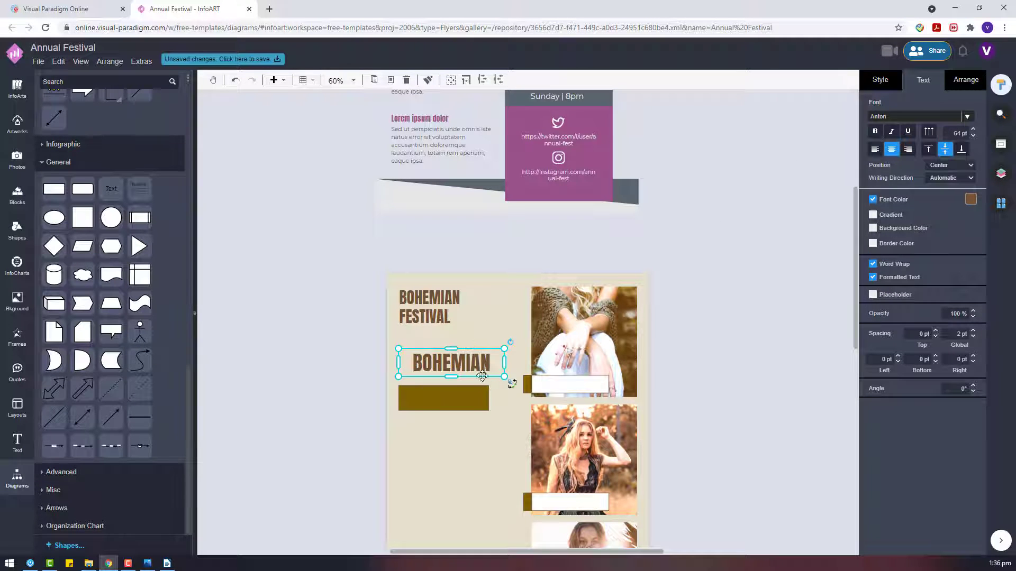
click(973, 129)
click(973, 130)
click(973, 130)
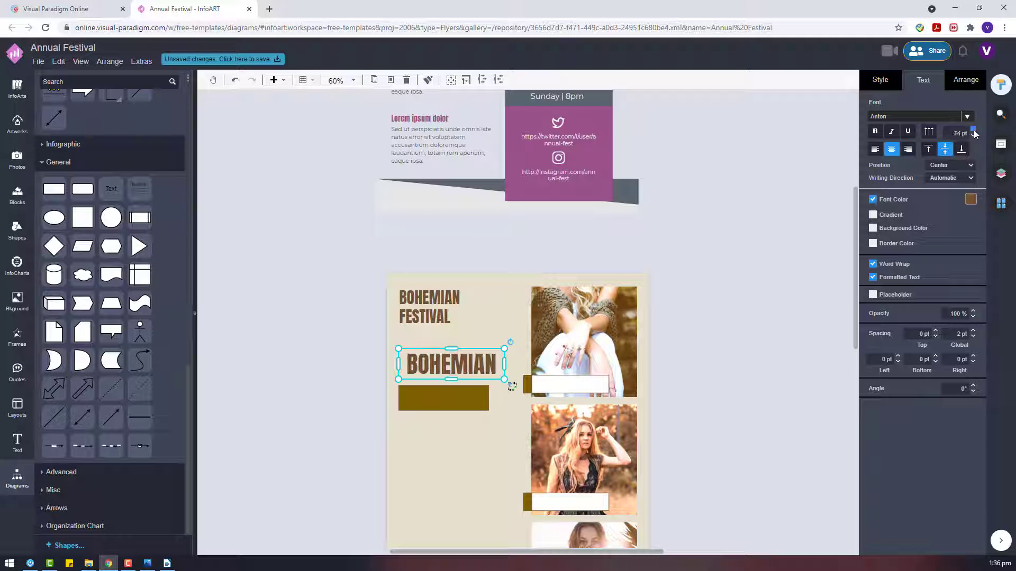
click(974, 130)
click(974, 131)
click(687, 381)
Change the outline colour of the brown rectangle below BOHEMIAN to dark brown and widen it to about the heading's width.
click(471, 390)
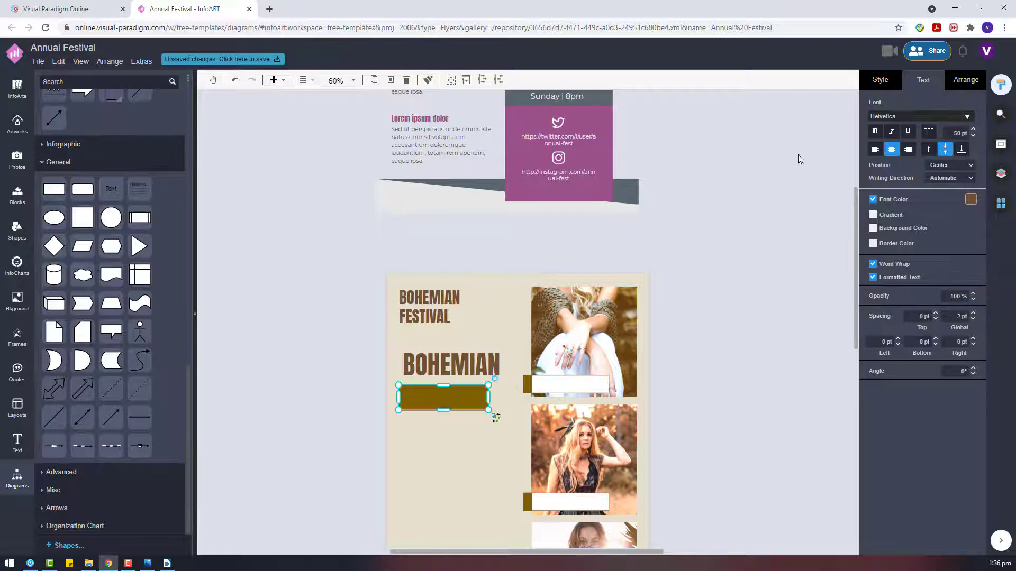
click(881, 81)
click(962, 196)
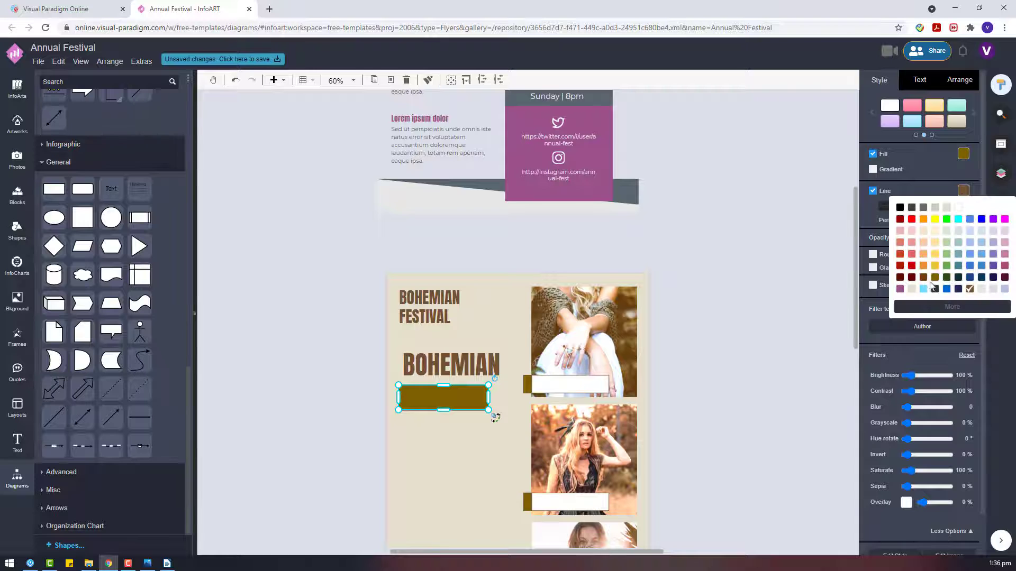
click(929, 284)
click(794, 396)
scroll(399, 400, up, 5)
click(506, 397)
drag(615, 395, 658, 397)
Recolour the text of both BOHEMIAN headings golden brown to match the rectangle below them.
click(538, 329)
shift+click(493, 183)
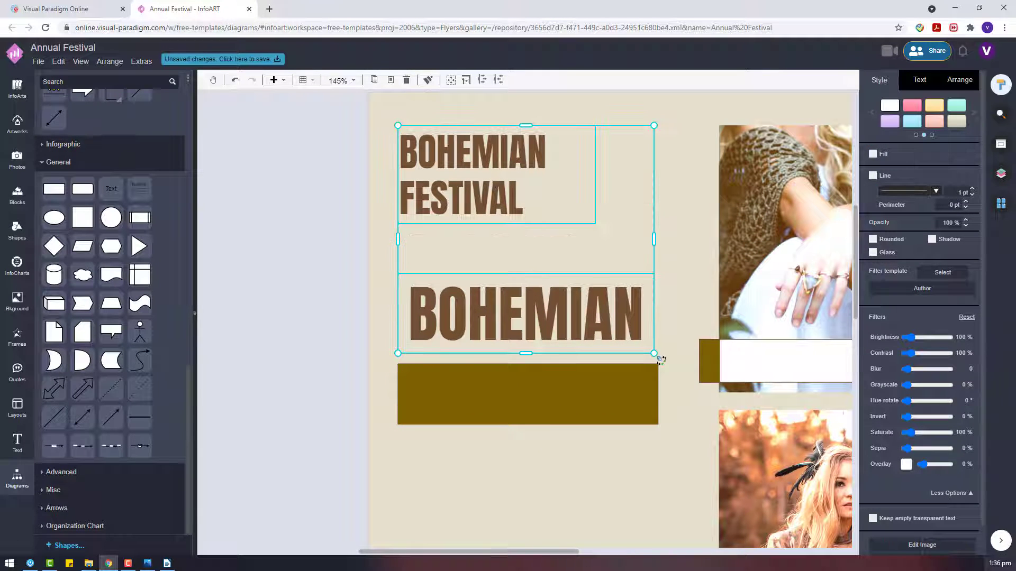
click(914, 84)
click(971, 199)
click(935, 286)
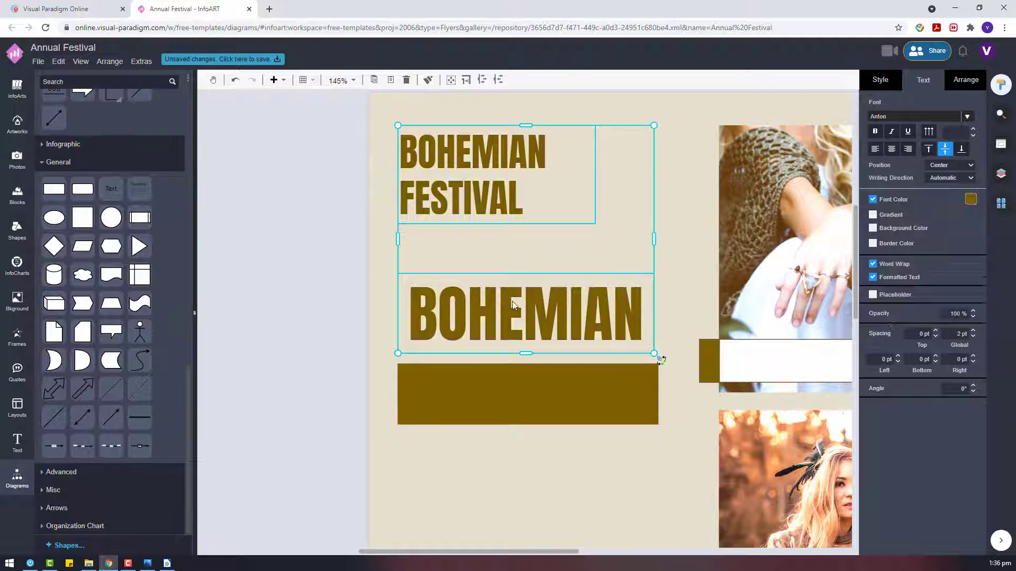
click(367, 250)
scroll(495, 259, down, 1)
scroll(780, 406, up, 1)
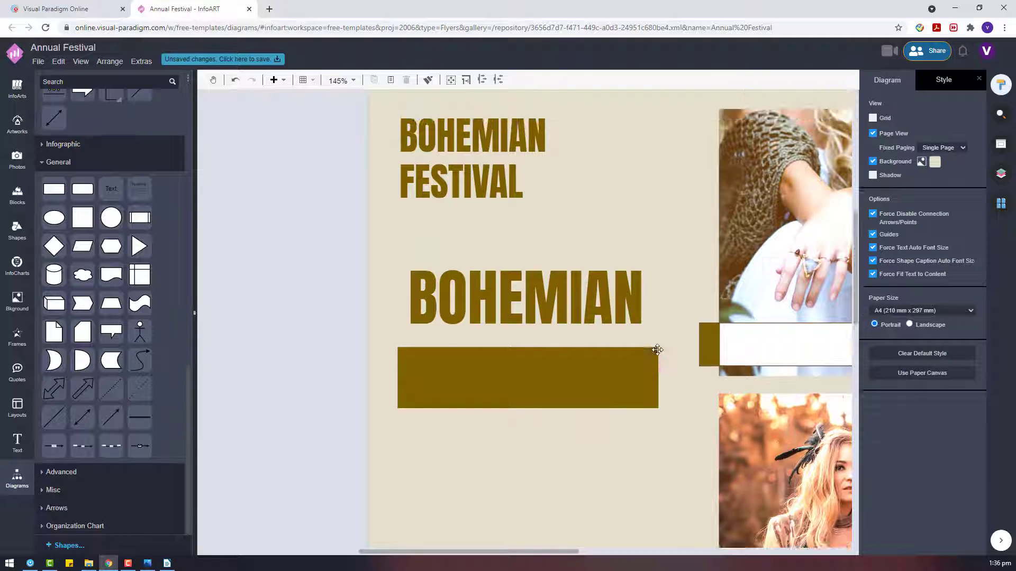
Move the large BOHEMIAN heading up and shrink the BOHEMIAN FESTIVAL heading to 33.5 pt.
scroll(645, 328, down, 1)
drag(512, 261, 516, 227)
click(537, 335)
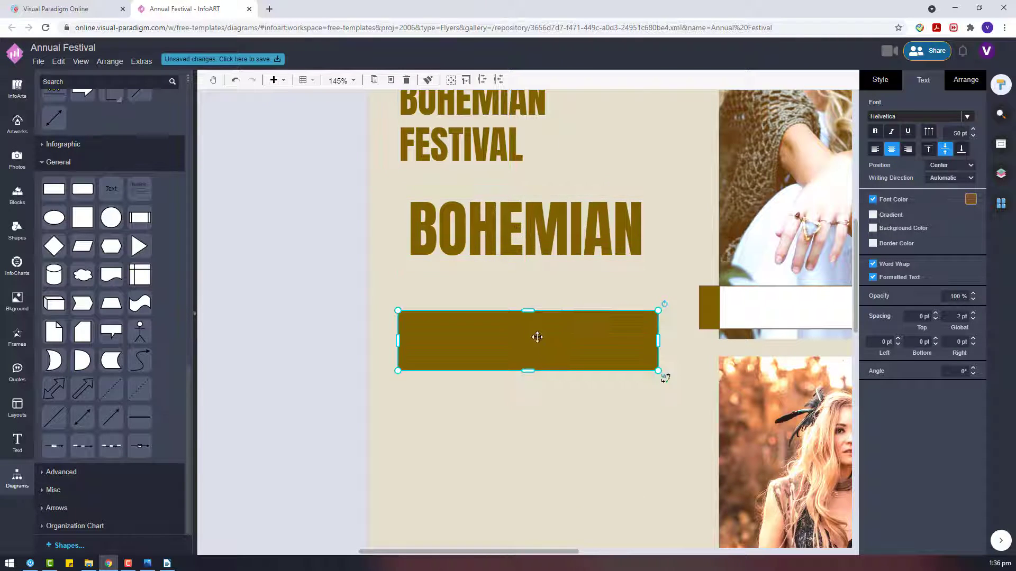
scroll(529, 328, up, 3)
click(515, 318)
drag(597, 330, 534, 296)
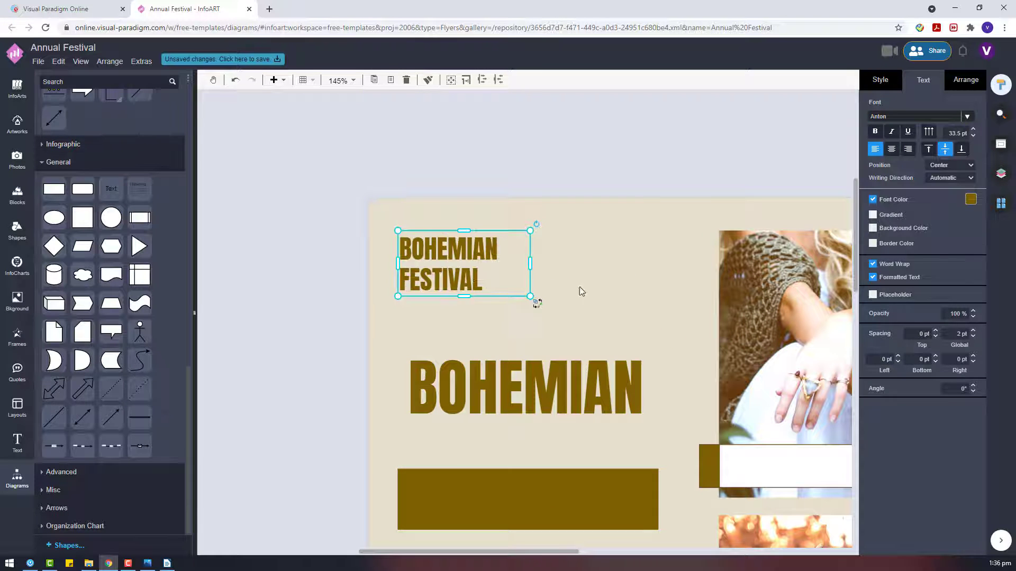
Move the large BOHEMIAN heading and the brown rectangle further up and make the rectangle taller.
drag(507, 378, 507, 340)
drag(538, 496, 537, 420)
drag(535, 458, 526, 490)
Duplicate the large BOHEMIAN heading and recolour the copy's text white.
click(532, 352)
key(ctrl+c)
key(ctrl+v)
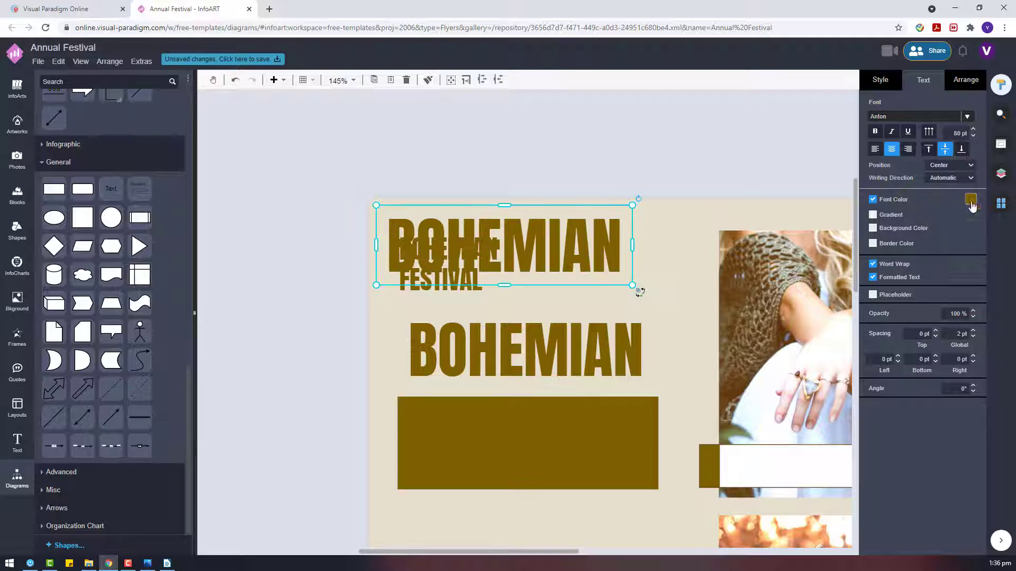
click(971, 199)
click(969, 222)
Change the white heading's text to "MEGA SALE" and place it on the brown rectangle below BOHEMIAN.
double_click(521, 226)
text(SALE)
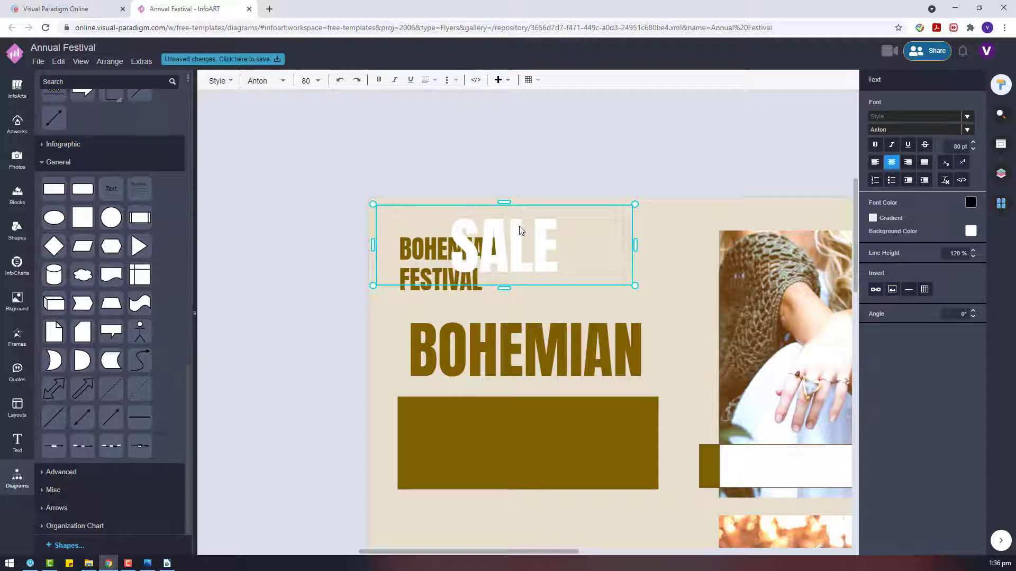
click(582, 166)
click(531, 218)
scroll(529, 201, down, 1)
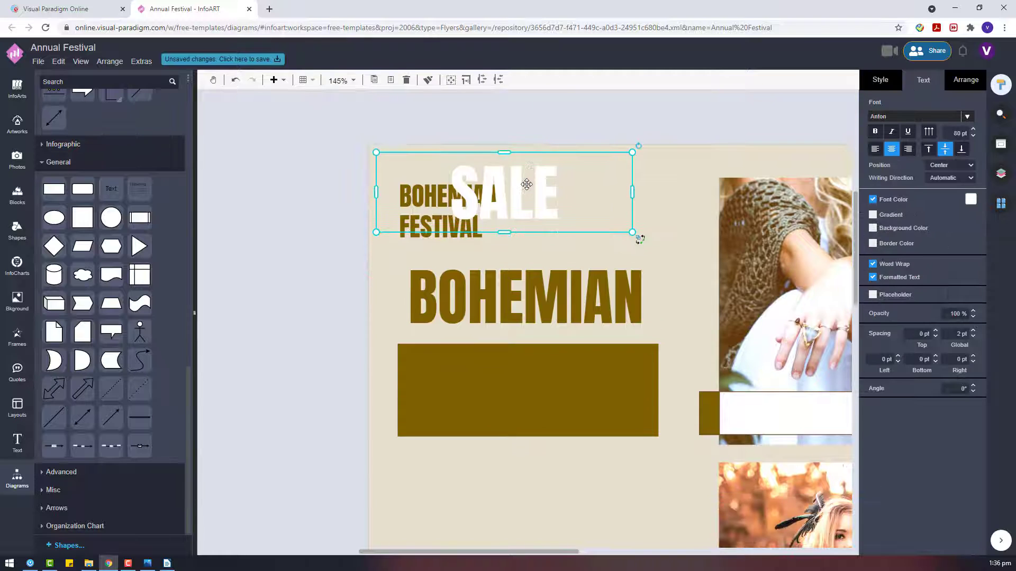
double_click(526, 185)
text(MEGA SALE)
key(Escape)
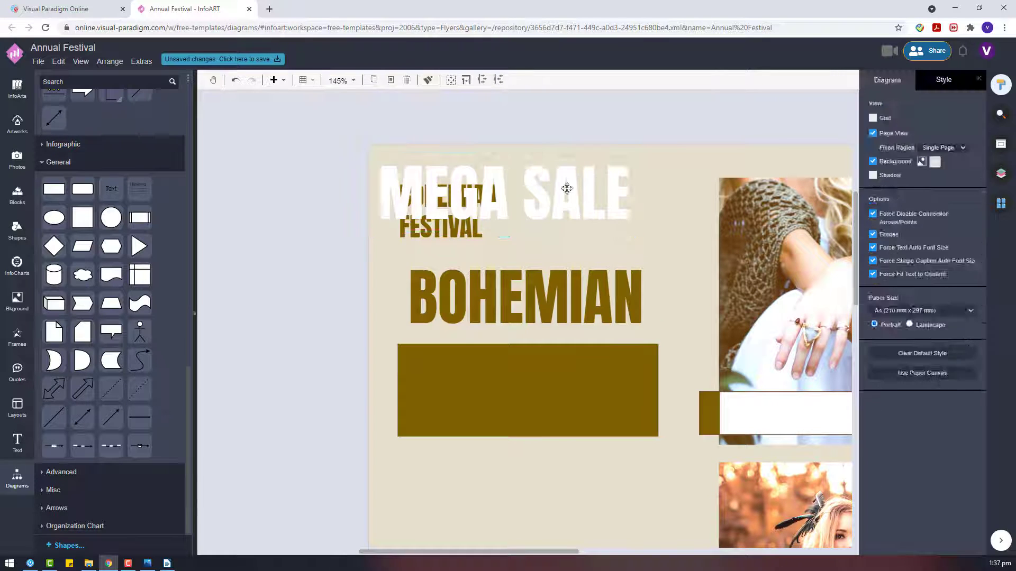
drag(526, 184, 554, 374)
Add a dark brown outline around the large BOHEMIAN heading.
click(542, 334)
click(539, 292)
click(878, 85)
click(873, 174)
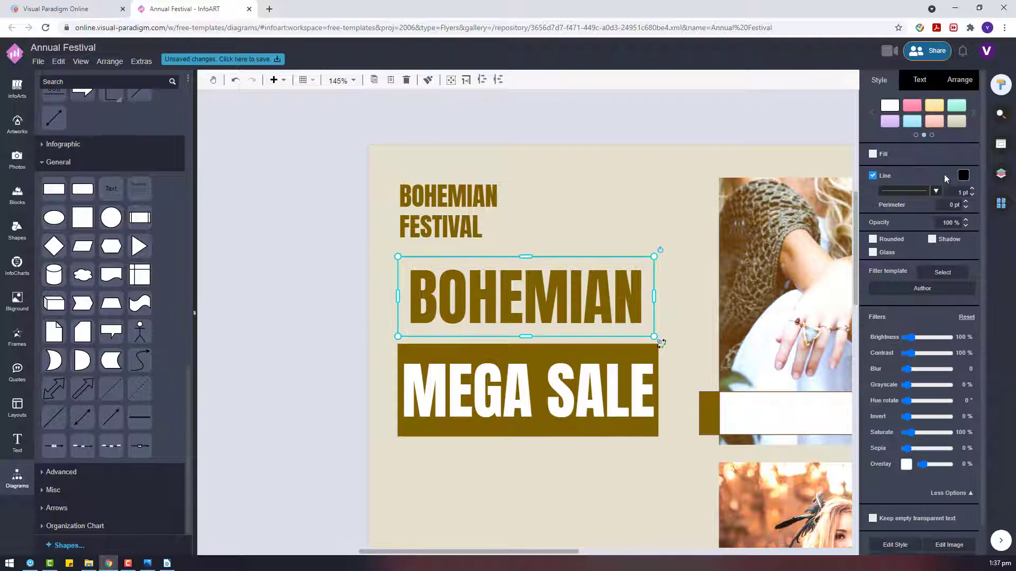
click(963, 174)
click(968, 274)
click(662, 215)
Place a copy of the MEGA SALE text just below the brown rectangle and recolour it golden brown.
scroll(612, 262, down, 3)
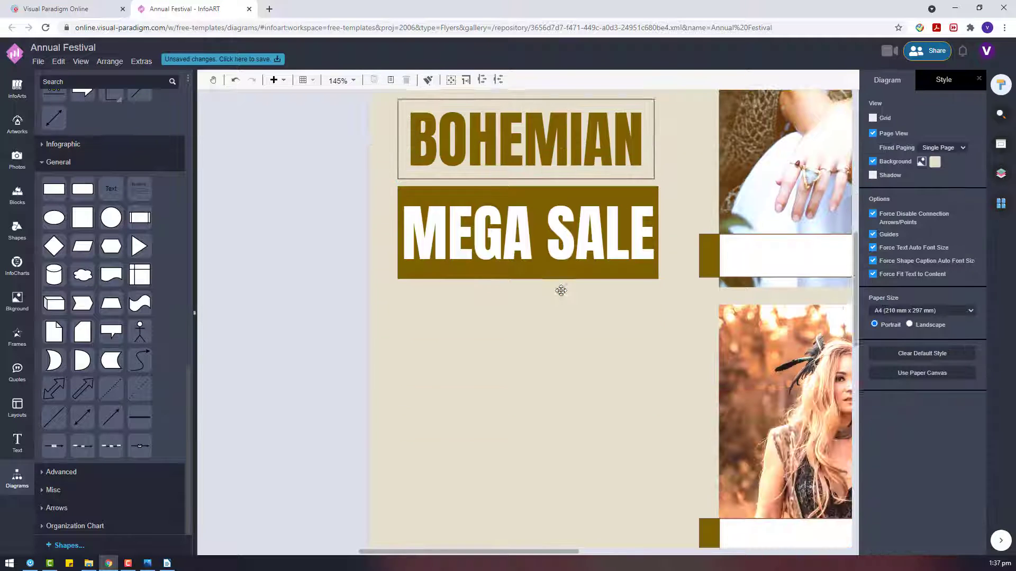
click(536, 208)
drag(536, 208, 535, 307)
click(919, 81)
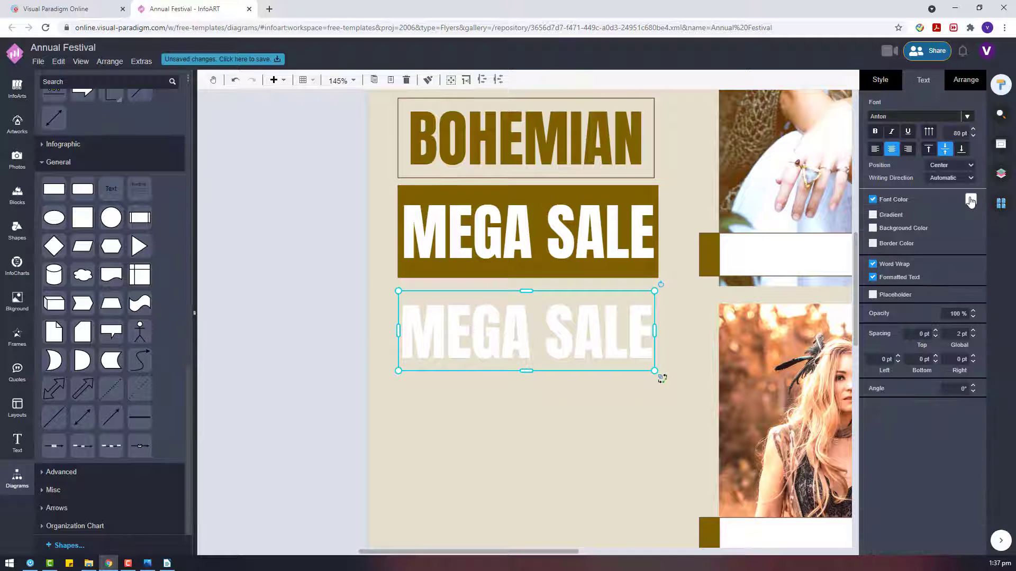
click(970, 200)
click(955, 304)
double_click(613, 333)
click(638, 428)
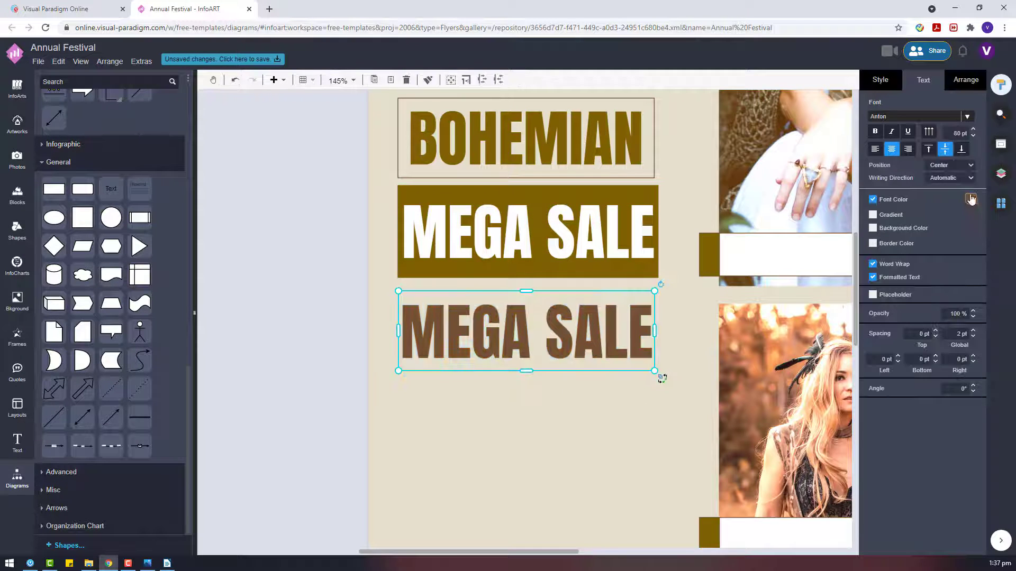
click(970, 202)
click(937, 285)
Replace the lower MEGA SALE text with "50", align it left and narrow its box around the number.
double_click(536, 337)
text(50)
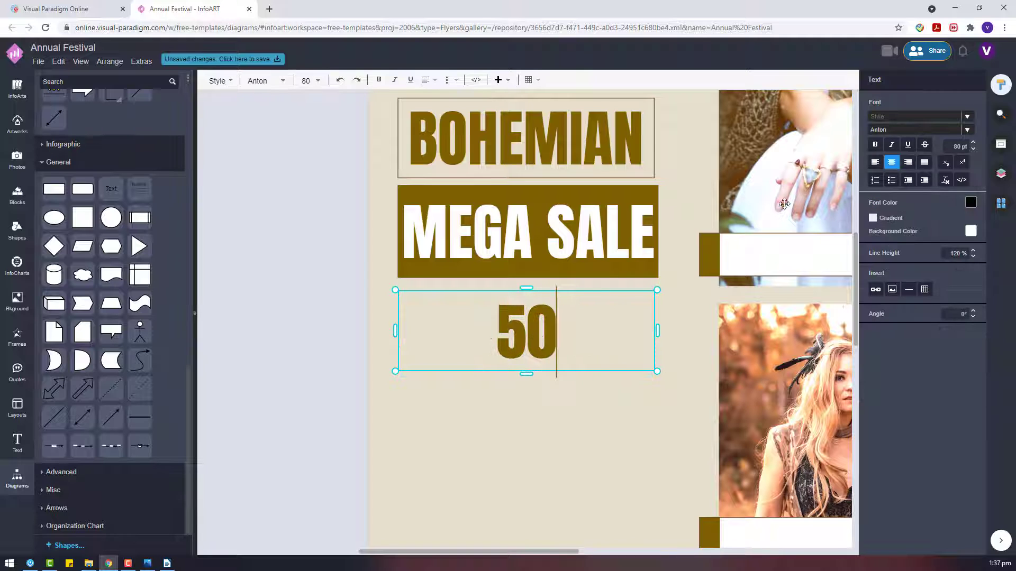
click(875, 161)
drag(658, 330, 492, 344)
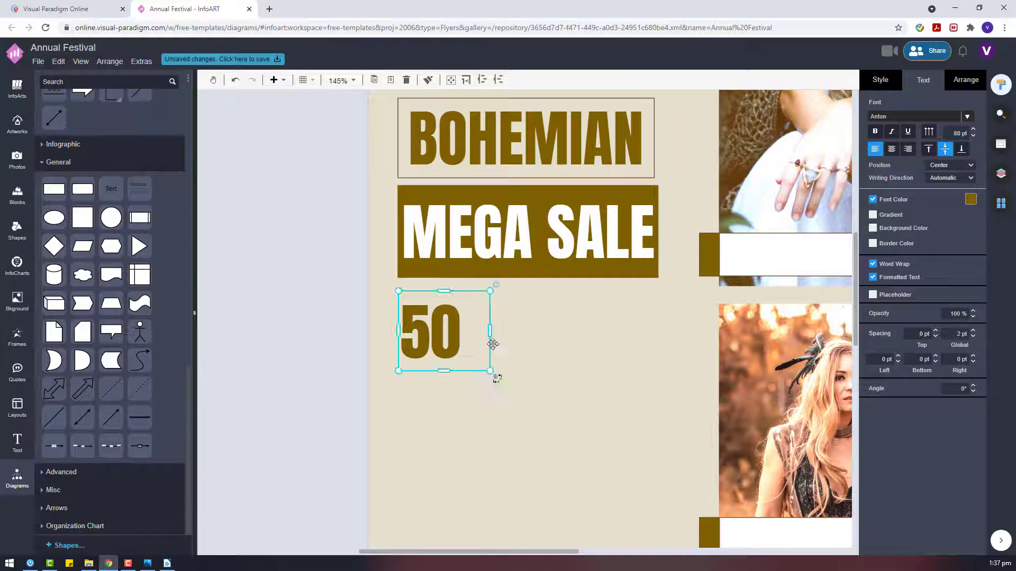
click(538, 344)
Reduce the font size of the white MEGA SALE text slightly so it sits inside the brown rectangle.
scroll(538, 344, down, 3)
click(534, 291)
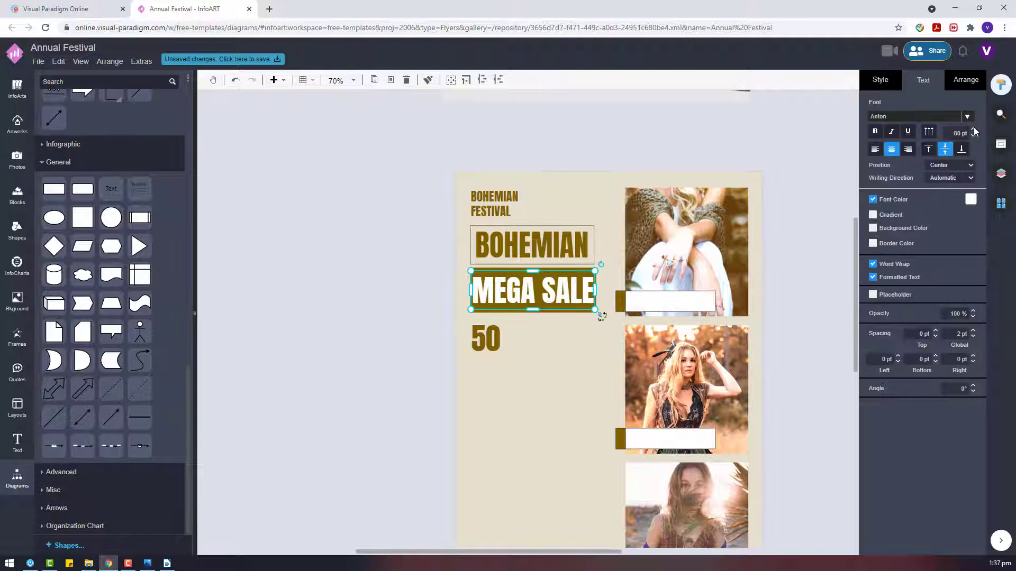
click(973, 135)
click(973, 135)
click(973, 136)
click(631, 155)
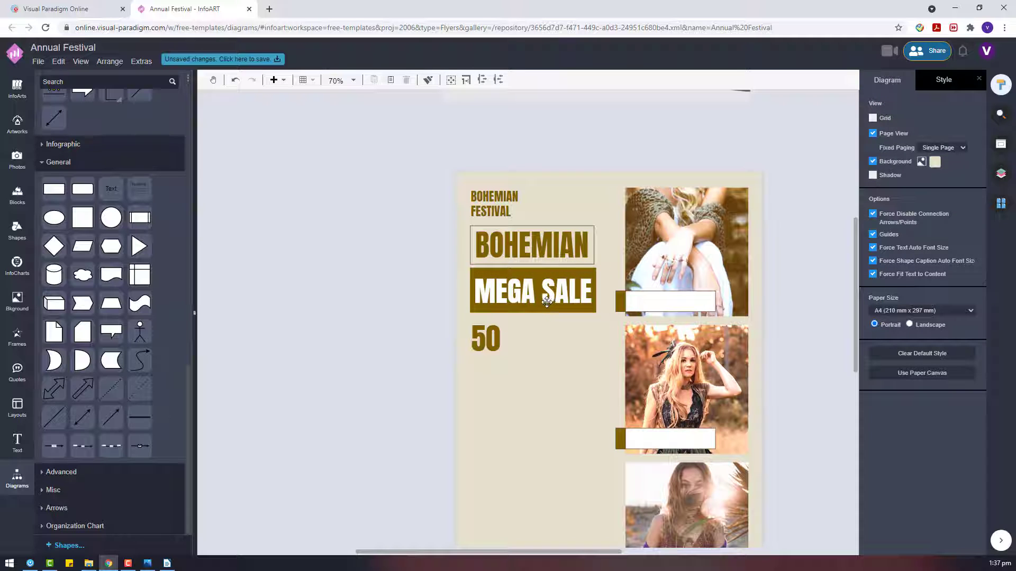
Set the outlined BOHEMIAN box's width to 339 pt to match the brown rectangle.
click(534, 273)
click(549, 312)
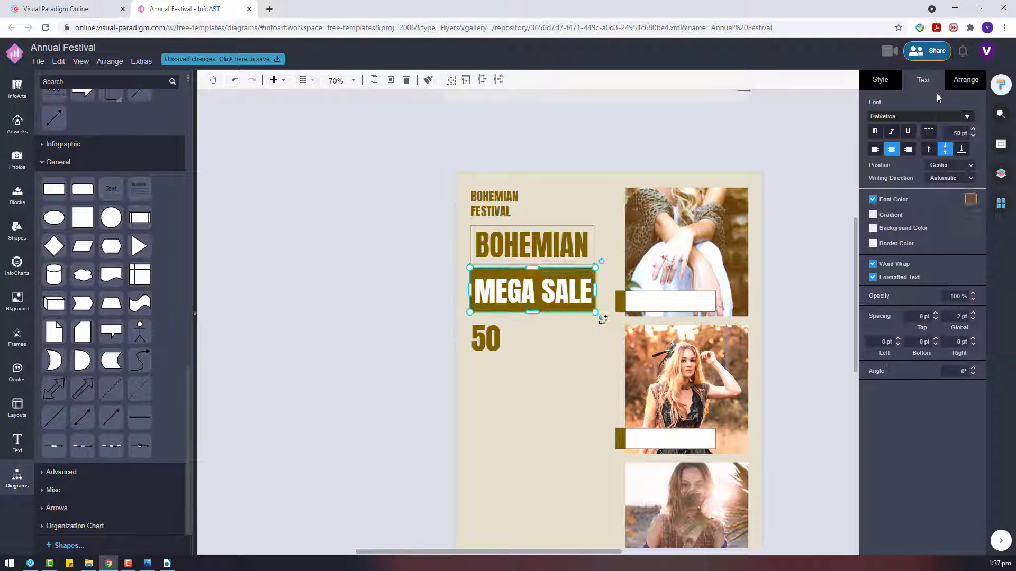
click(968, 84)
click(562, 226)
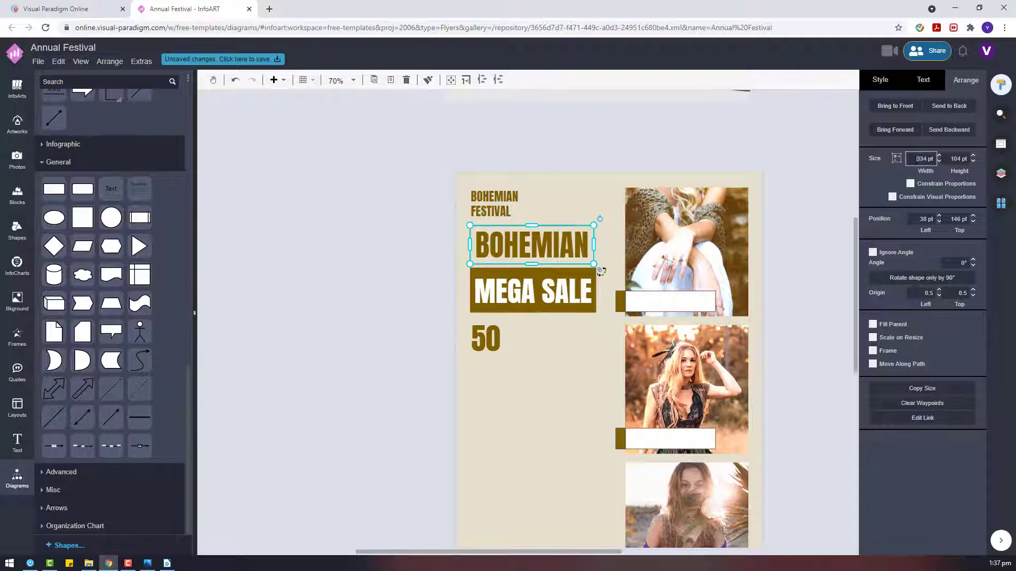
shift+click(557, 312)
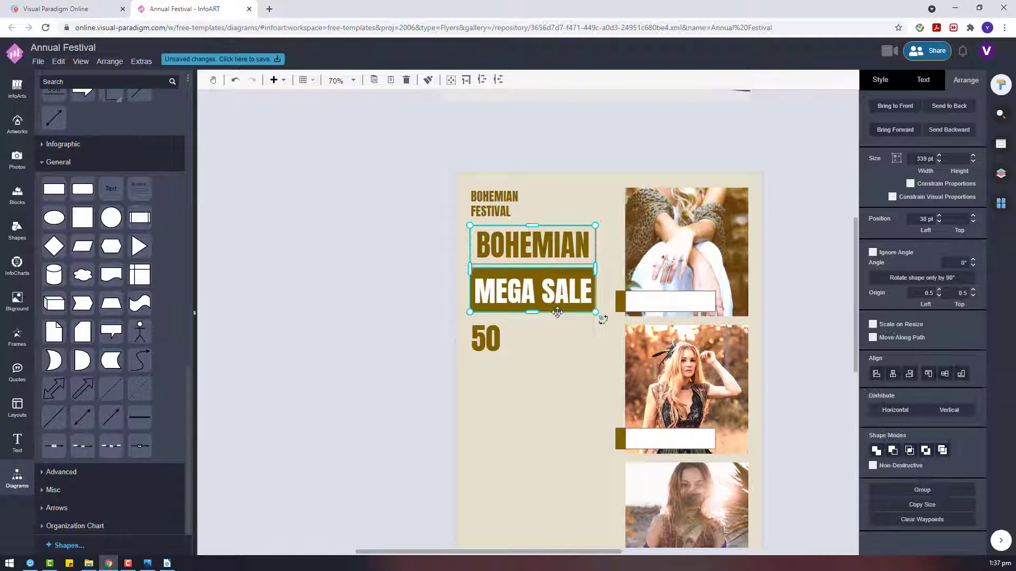
click(540, 382)
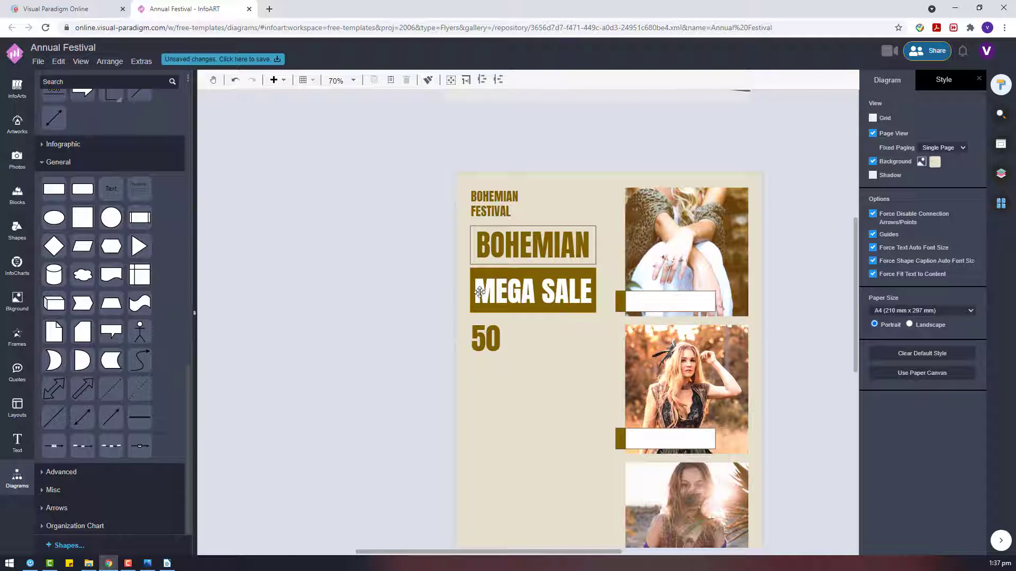
Enlarge the "50" text box and set its font to Alfa Slab One.
click(485, 338)
scroll(833, 200, down, 1)
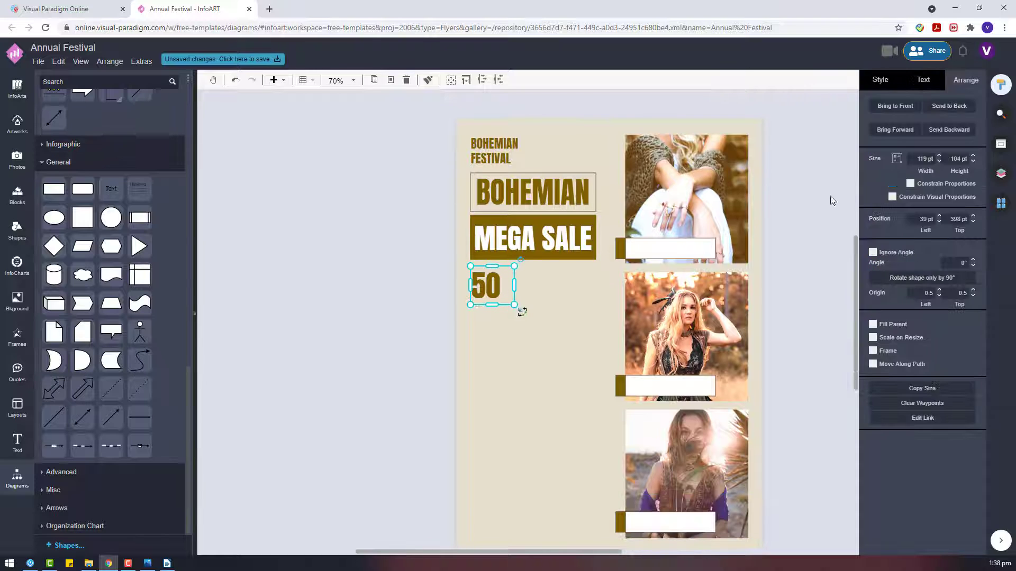
click(923, 80)
drag(513, 306, 558, 343)
click(905, 117)
scroll(844, 222, up, 10)
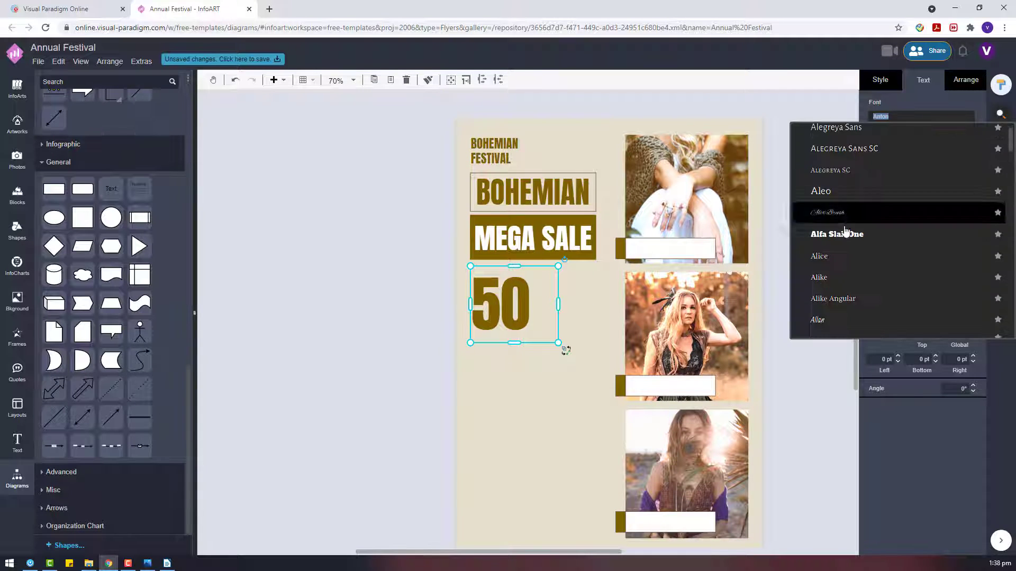
scroll(845, 236, down, 5)
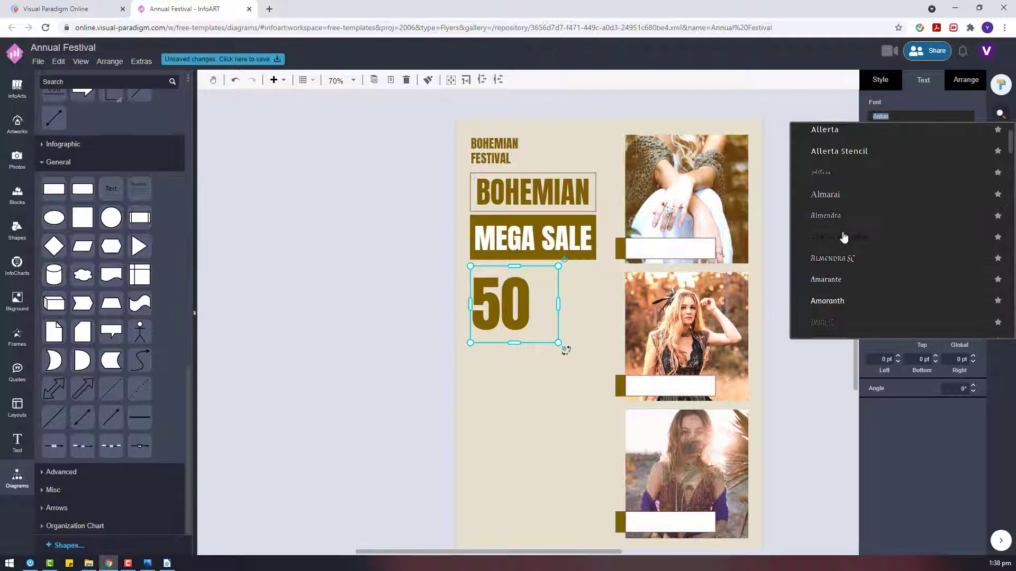
click(847, 287)
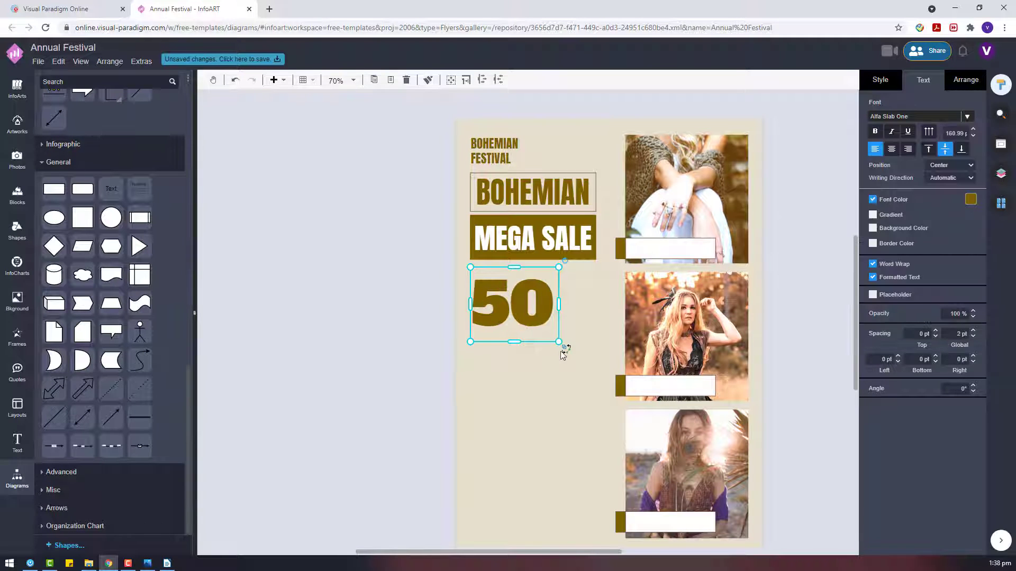
Recolour the large "50" text orange.
click(972, 200)
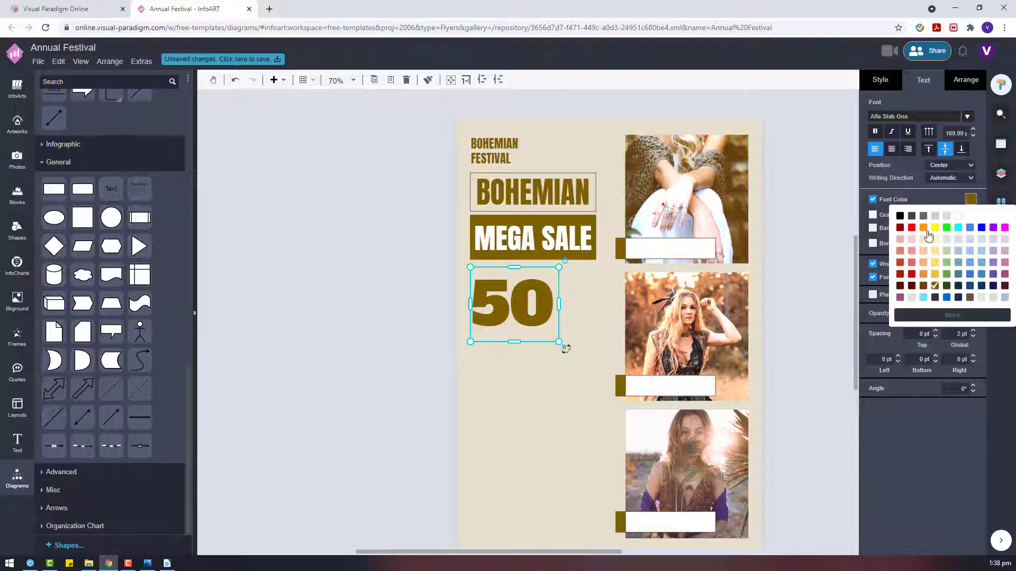
click(923, 227)
click(526, 331)
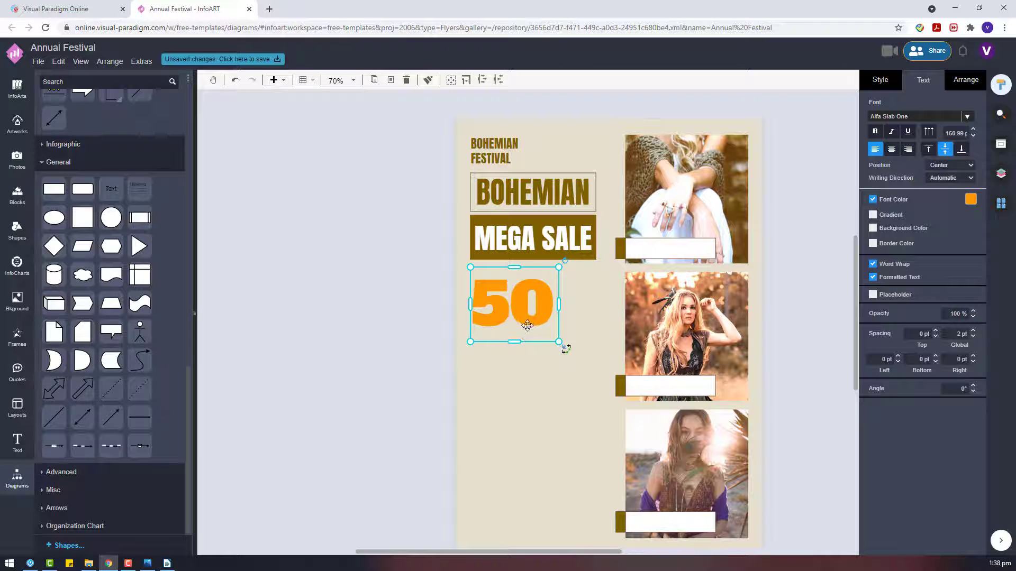
Change the orange number to "20" and set its font to Abril Fatface.
double_click(528, 325)
text(20)
click(560, 343)
click(910, 116)
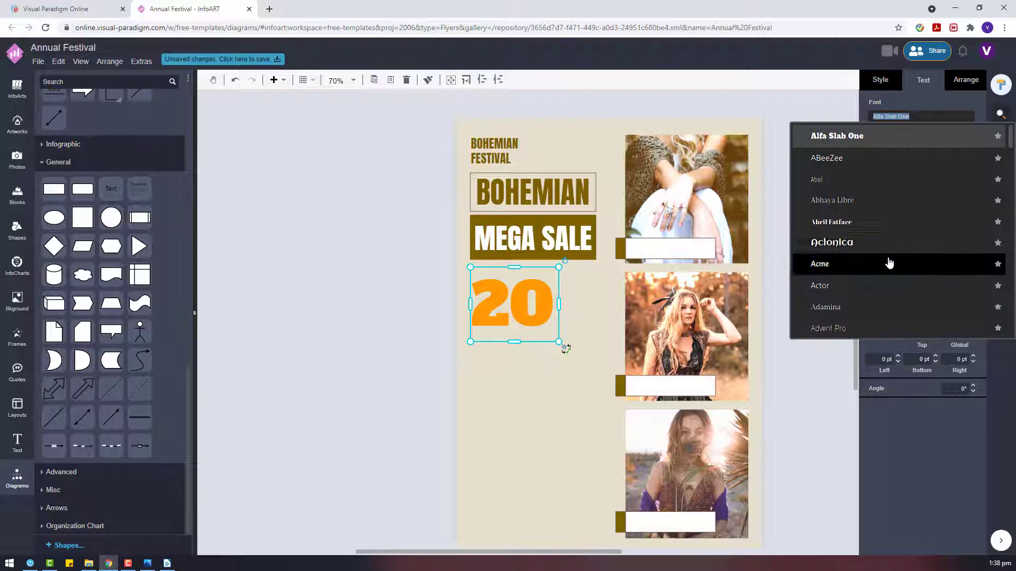
click(908, 223)
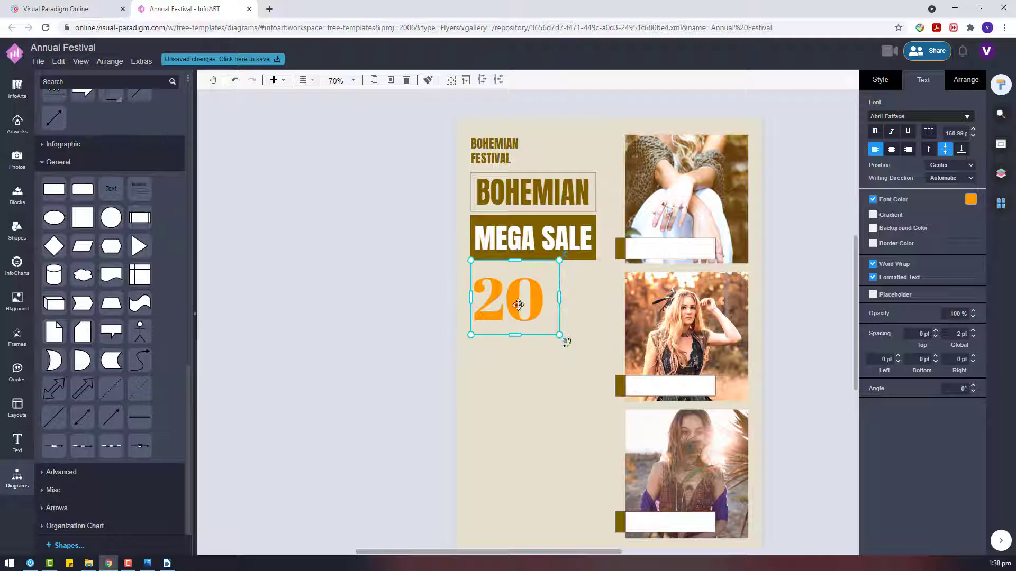
Duplicate the orange "20", change the copy's text to "%" and place it beside the number.
click(510, 312)
key(ctrl+c)
key(ctrl+v)
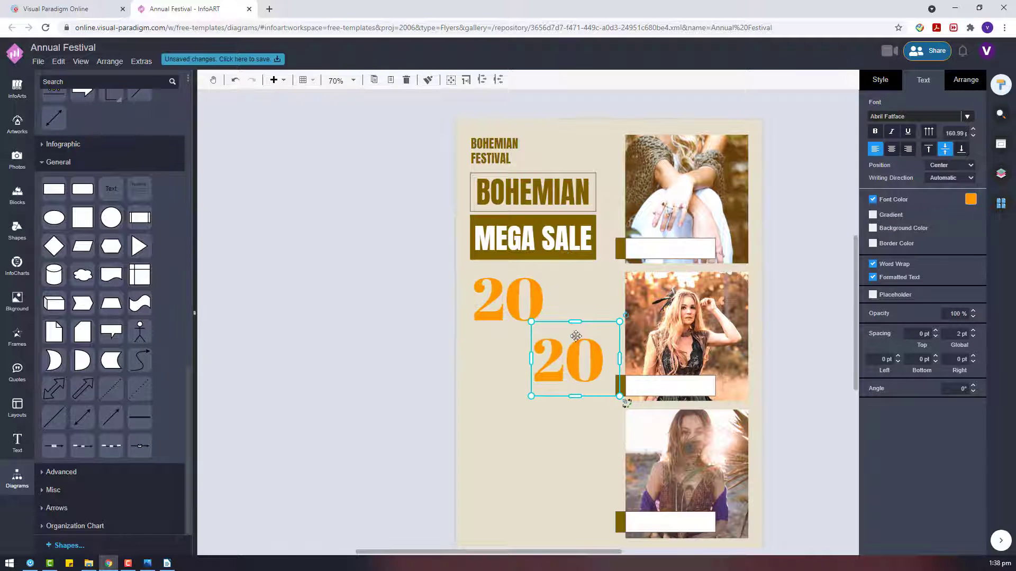
double_click(575, 337)
text(%)
drag(555, 373, 577, 313)
click(532, 392)
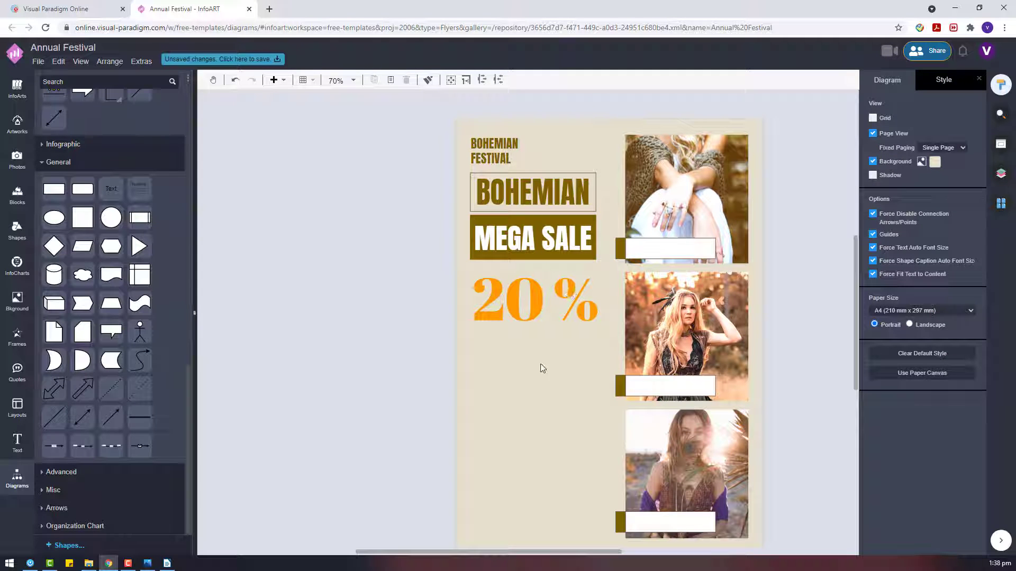
Shrink the "%" and place a smaller copy reading "OFF" beneath it, beside the "20".
click(573, 295)
drag(641, 335, 581, 312)
double_click(598, 339)
text(OFF)
click(592, 362)
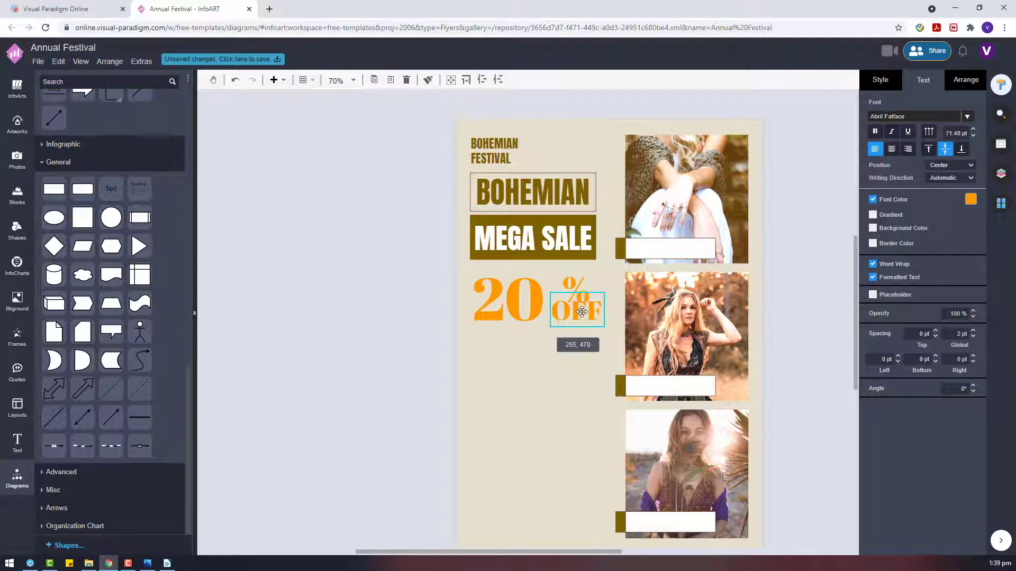
Centre the "%" in its box, enlarge it to 103 pt, move it above OFF and fit the box to the text.
scroll(582, 312, up, 5)
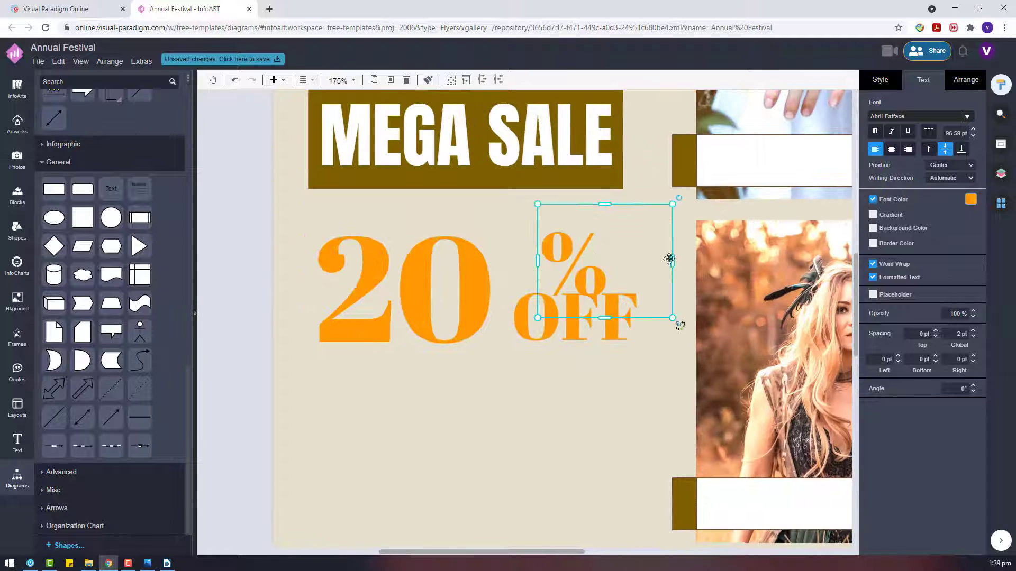
click(892, 153)
drag(605, 261, 577, 246)
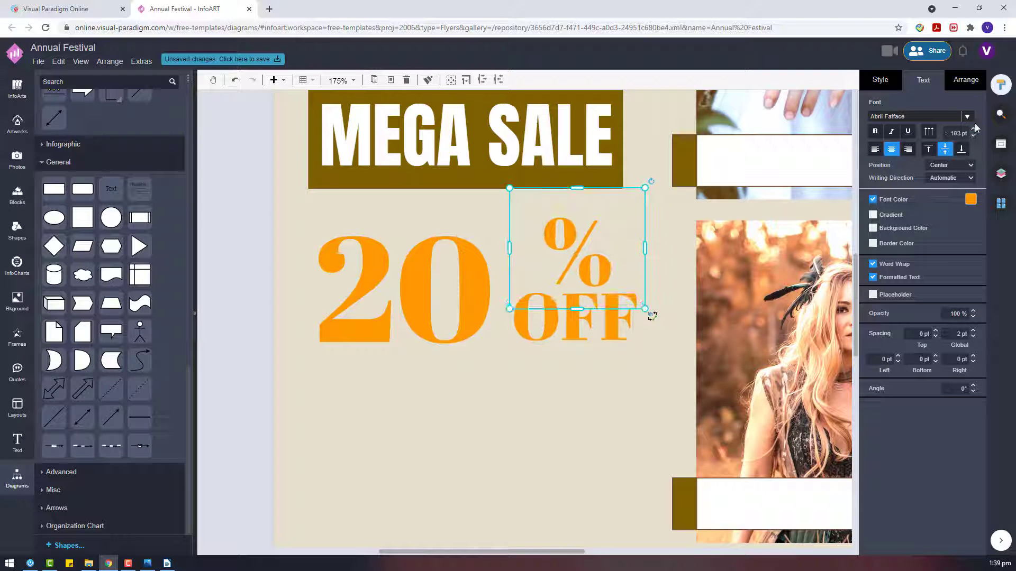
click(966, 79)
click(899, 159)
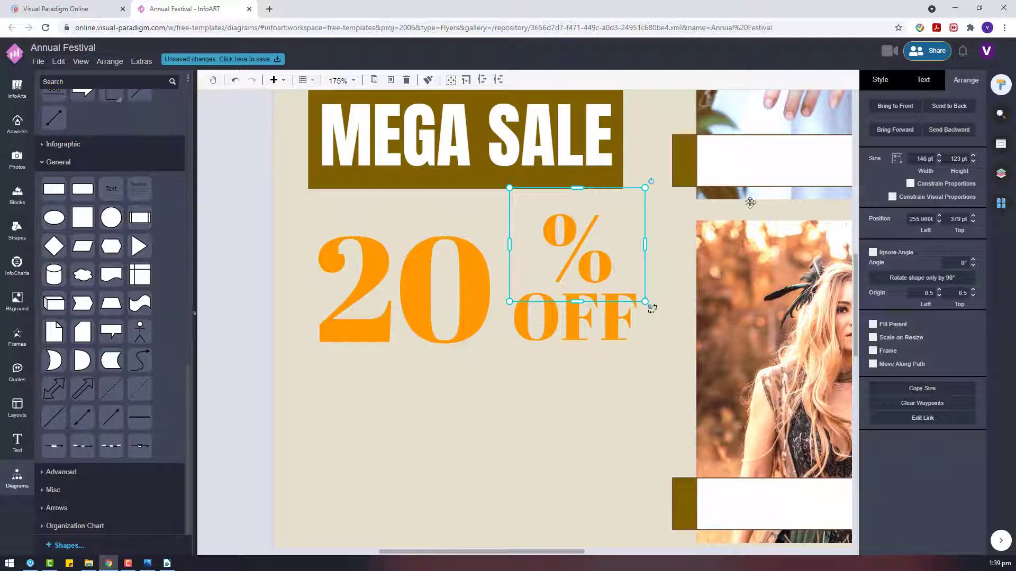
Lower the OFF text slightly beneath the "%" to open a small gap between them.
click(495, 269)
click(568, 319)
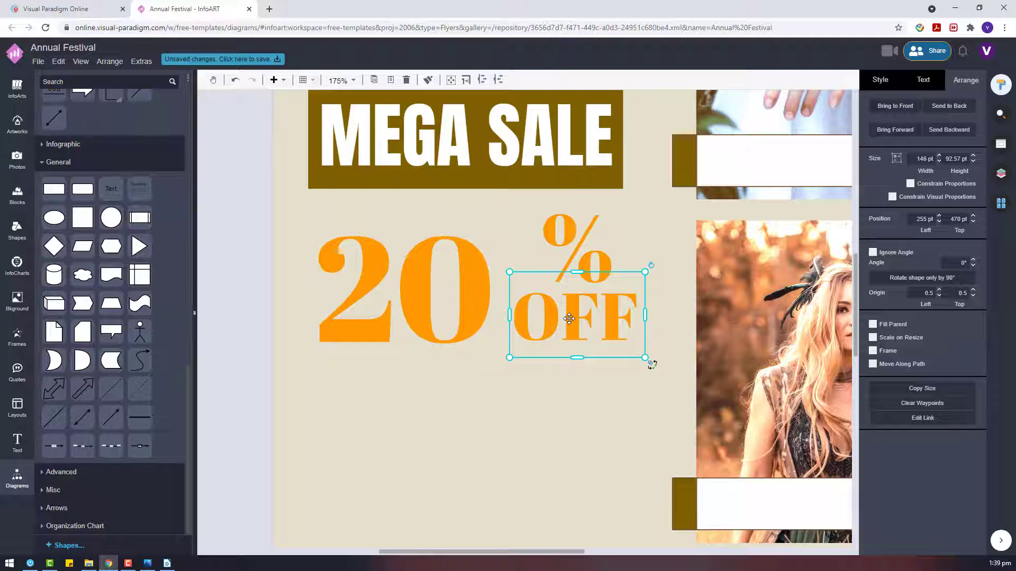
drag(569, 318, 569, 323)
click(569, 258)
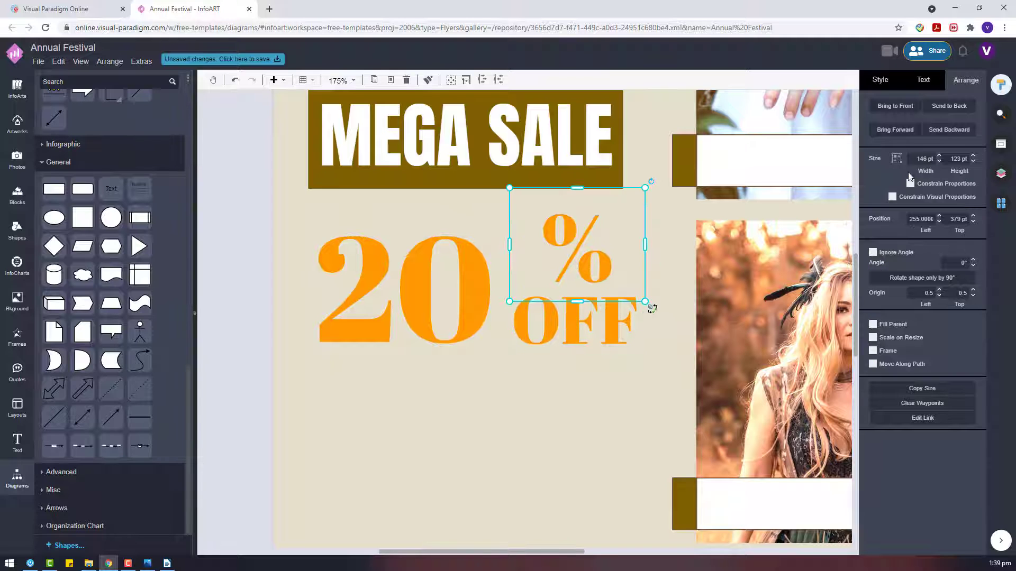
Enlarge the orange "20" by several points and reposition it slightly higher beside the "%" and OFF.
click(417, 238)
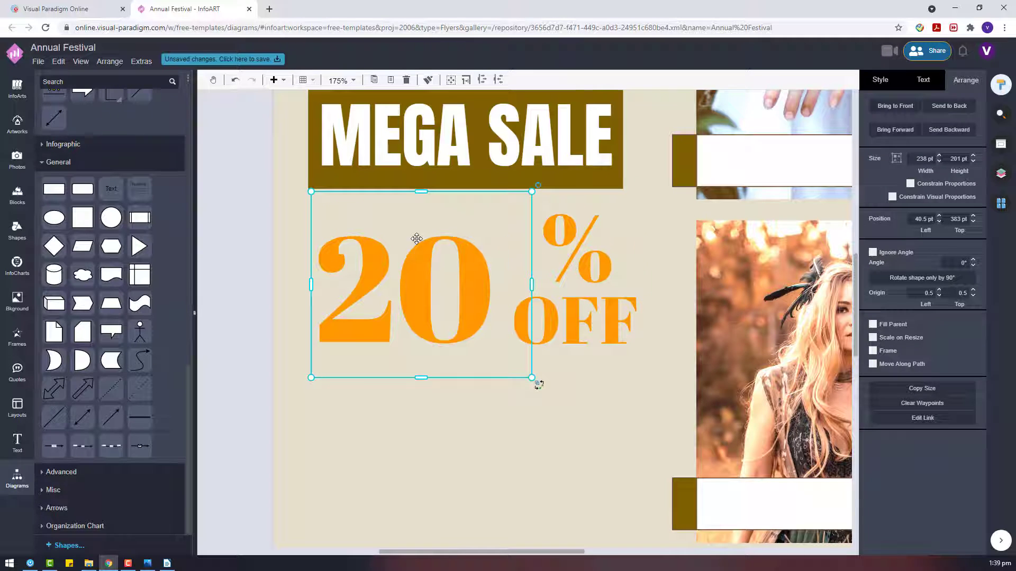
click(926, 84)
click(973, 130)
click(974, 130)
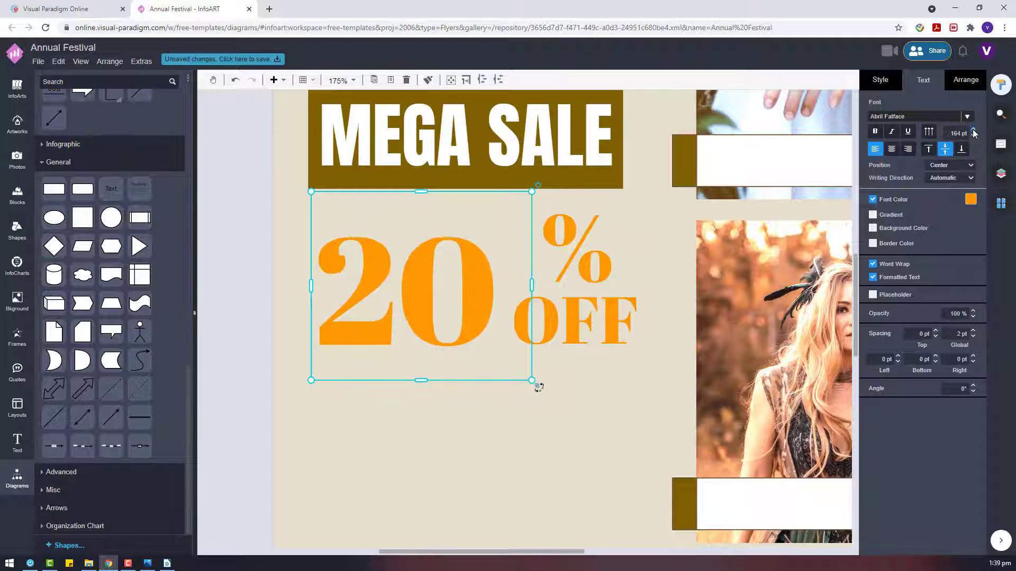
click(973, 130)
click(973, 130)
click(973, 131)
click(973, 130)
click(973, 130)
click(973, 130)
drag(356, 297, 358, 290)
click(544, 351)
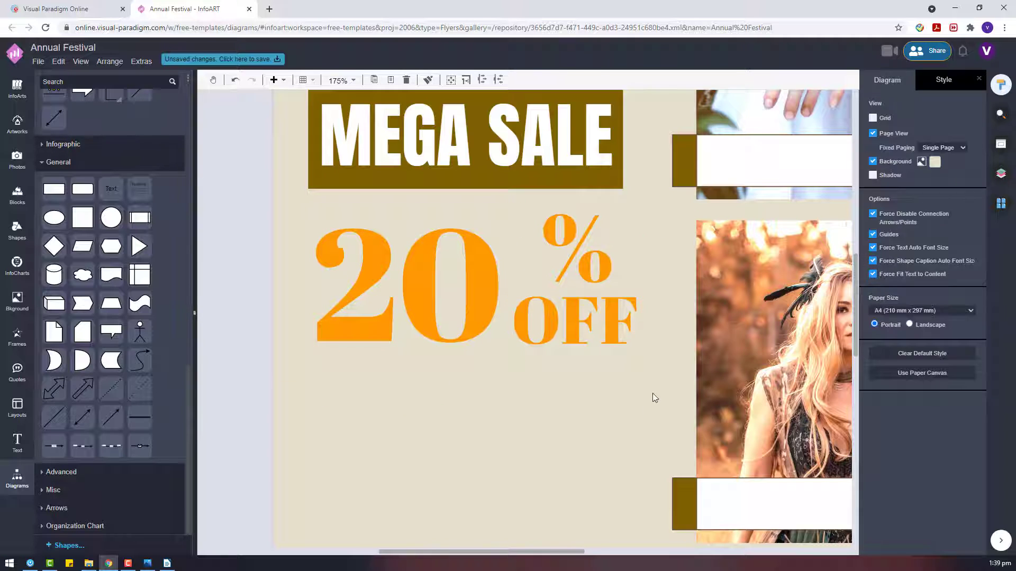
Reduce the "%" to 87 pt and move it down closer to OFF.
click(627, 238)
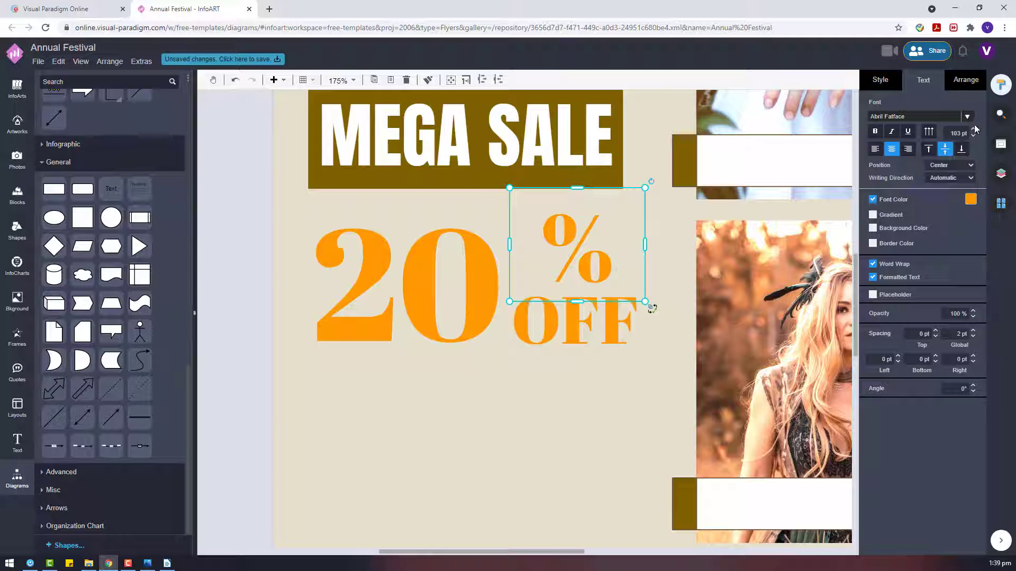
click(973, 130)
click(973, 129)
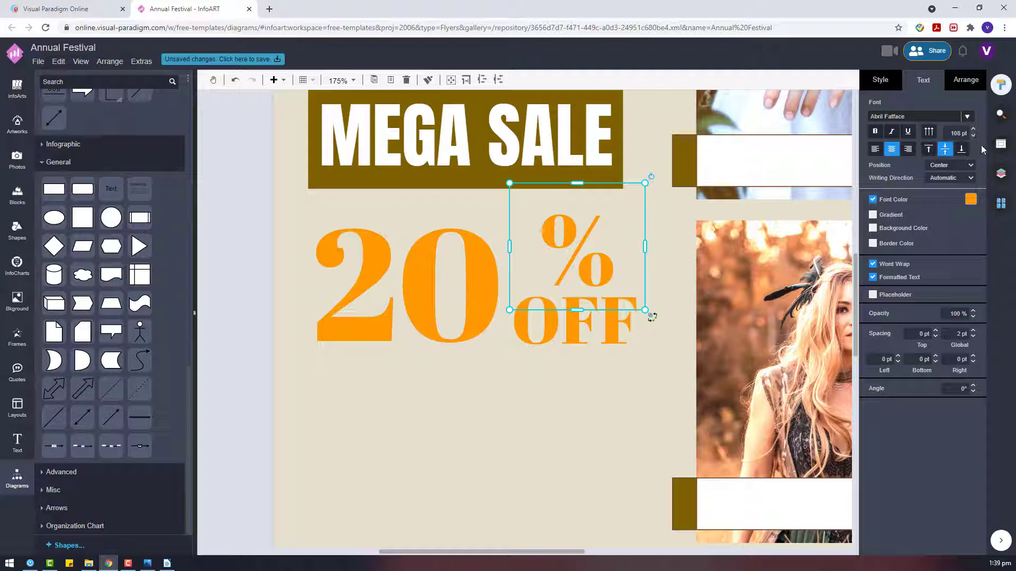
text(80)
key(Return)
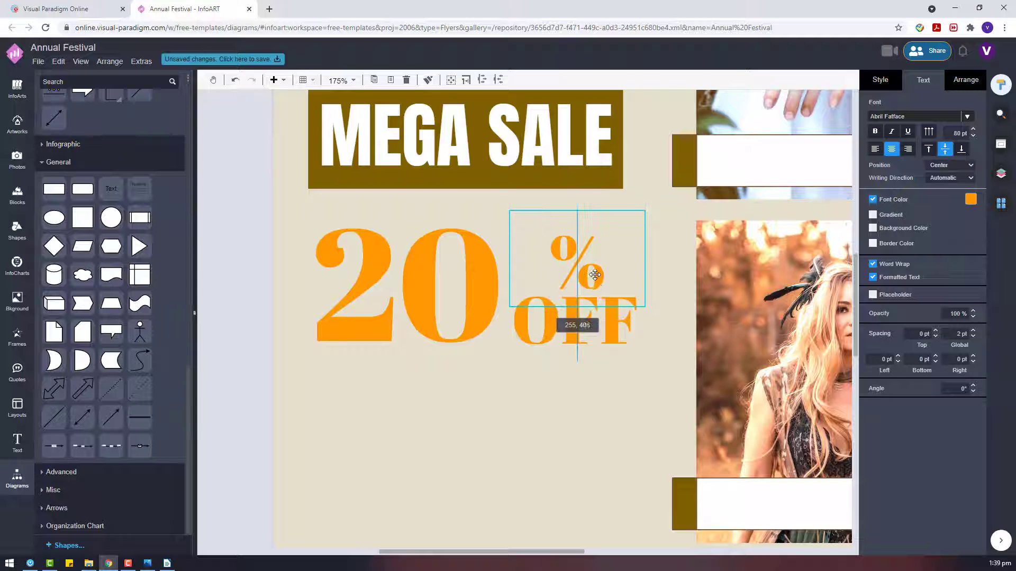
click(974, 130)
click(974, 130)
click(973, 130)
click(974, 130)
click(974, 129)
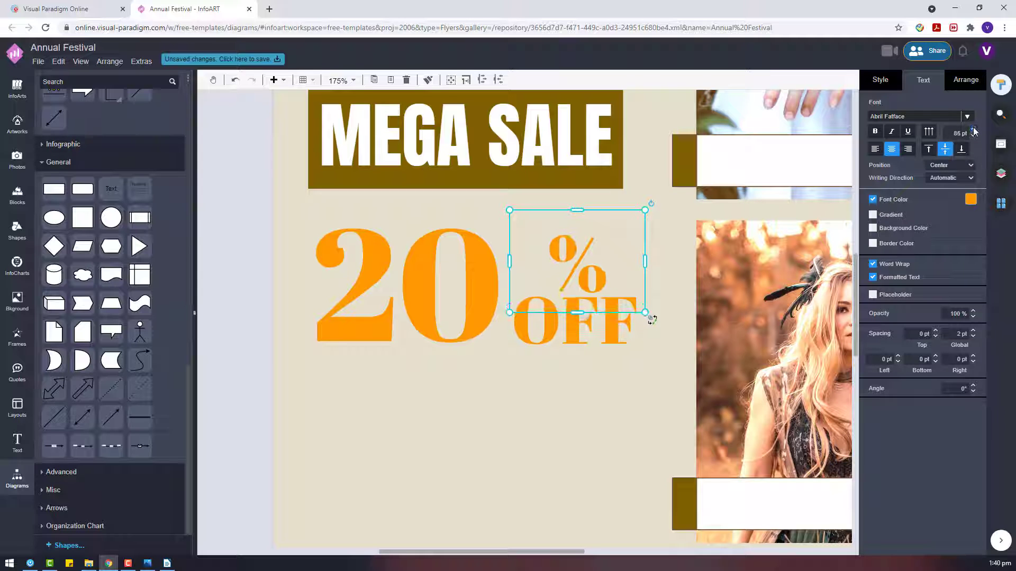
click(973, 129)
click(973, 130)
Nudge the "%" up until its top lines up with the "20".
key(Up)
key(Up)
key(Up)
key(Up)
key(Up)
key(Up)
key(Up)
key(Up)
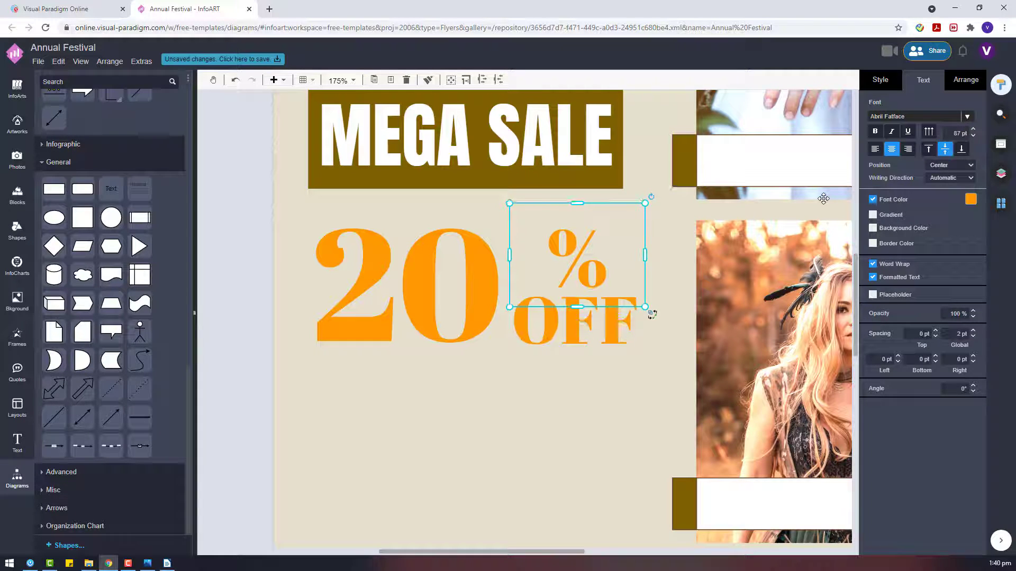
click(524, 423)
Examine the whole bohemian page against the original purple Annual Festival flyer to judge the remaining layout.
scroll(590, 347, down, 5)
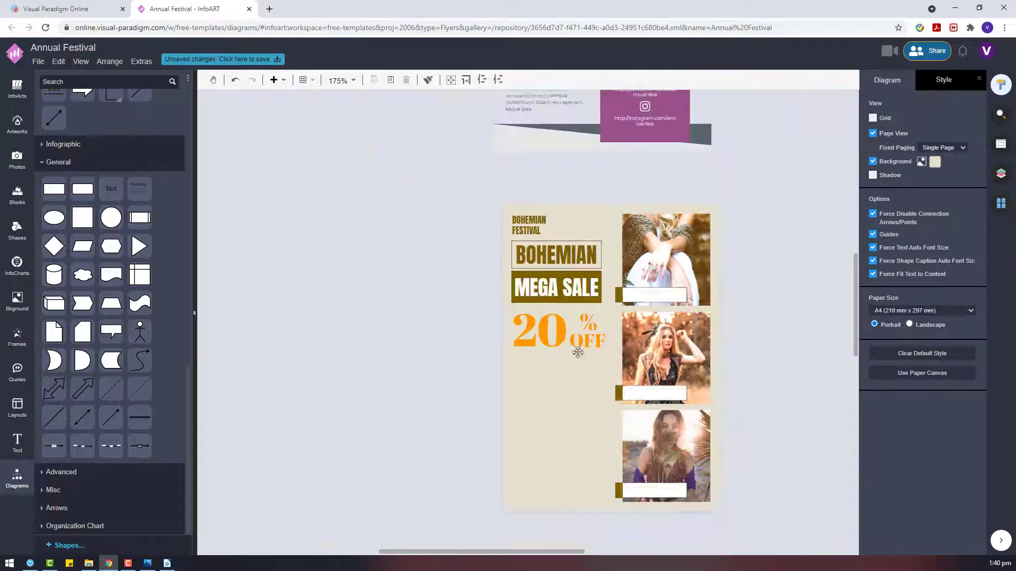
scroll(481, 317, up, 3)
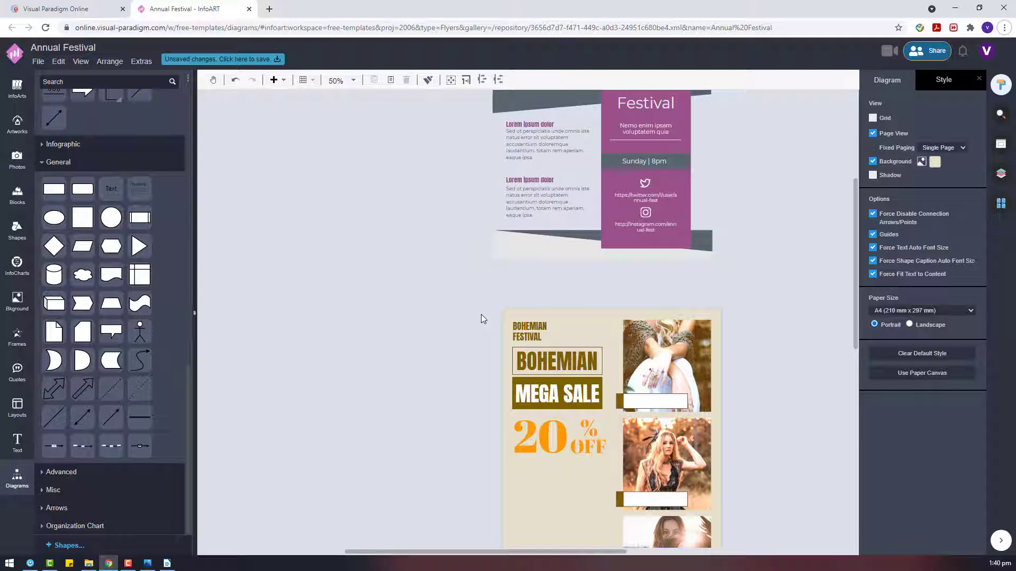
scroll(486, 296, up, 1)
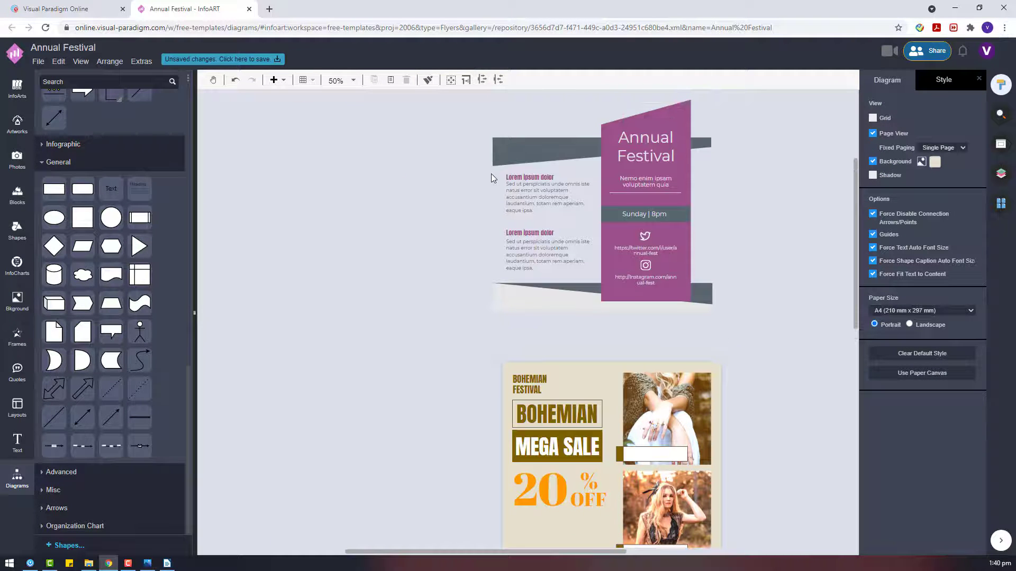
scroll(491, 174, down, 3)
click(590, 273)
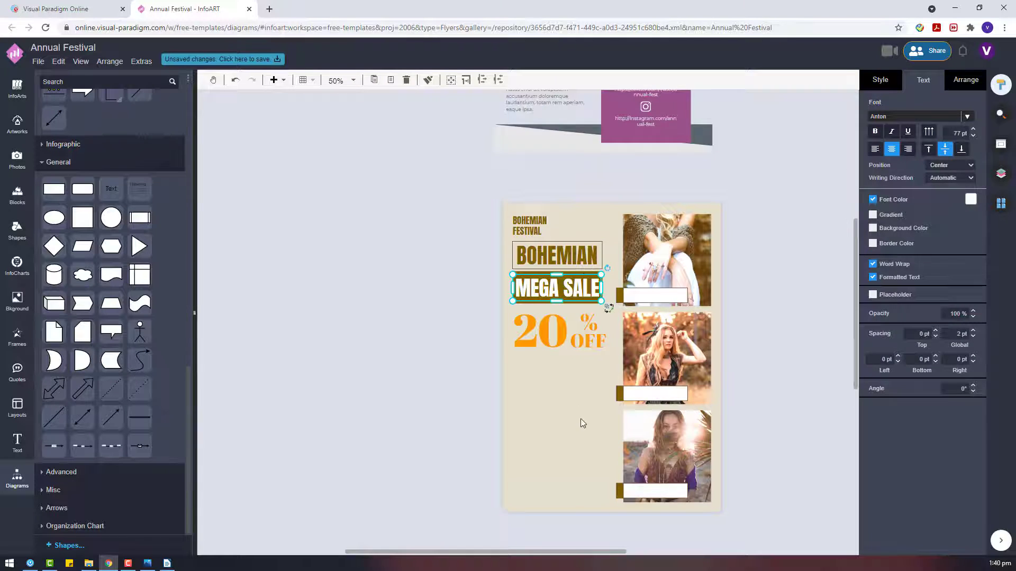
scroll(582, 423, down, 2)
click(667, 286)
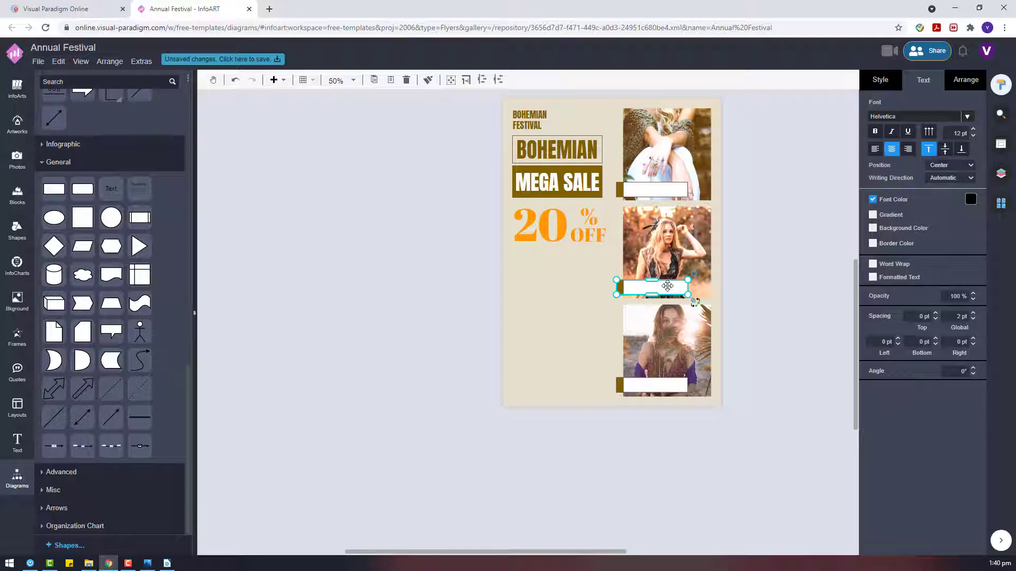
click(545, 321)
Fill the outlined BOHEMIAN heading box with white.
click(558, 149)
click(879, 80)
click(956, 157)
click(561, 387)
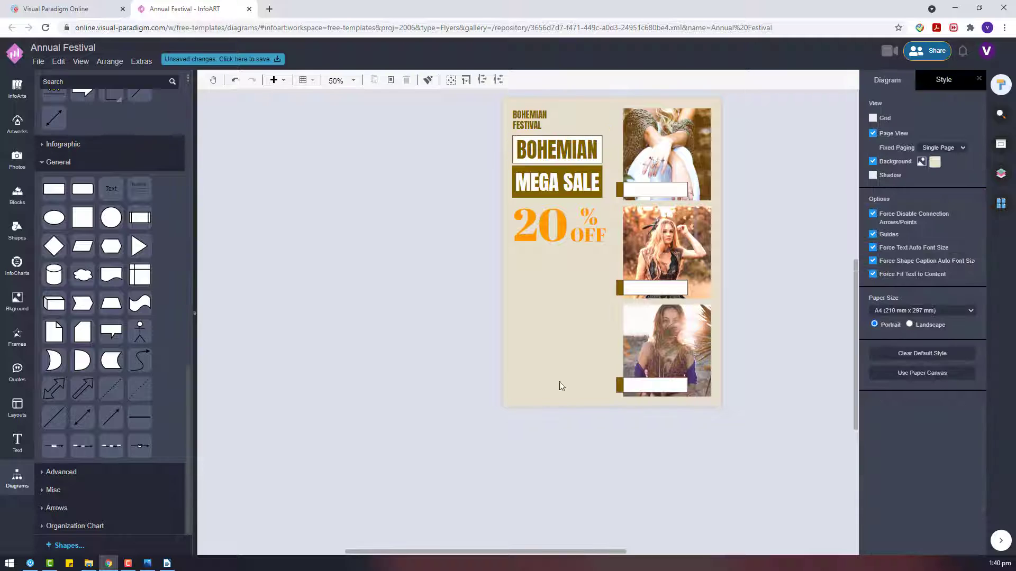
Duplicate the golden brown label square and place an enlarged copy as a block in the page's lower-left corner.
click(670, 195)
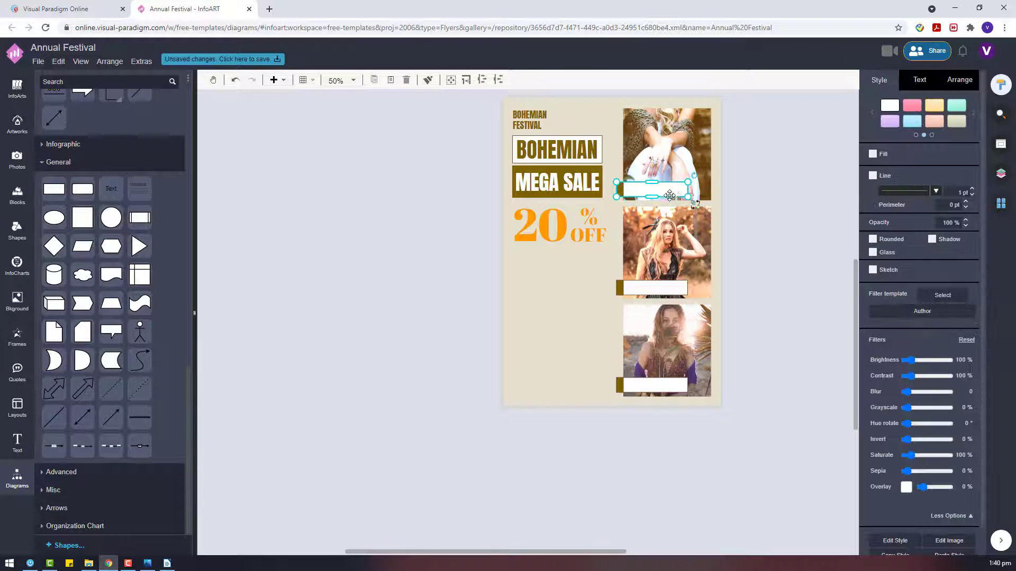
click(572, 196)
click(574, 169)
click(575, 163)
click(574, 168)
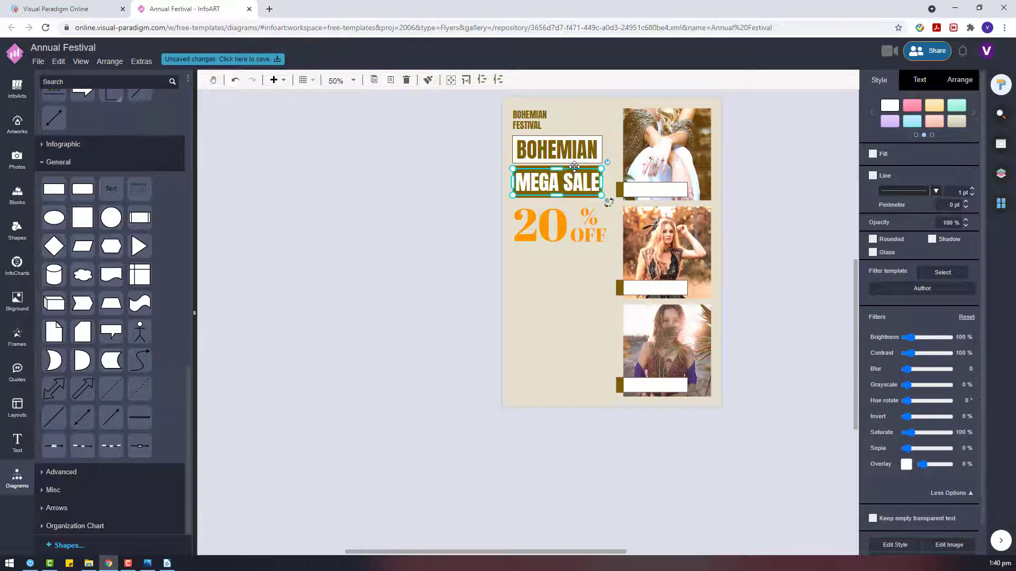
double_click(575, 171)
click(584, 162)
click(632, 191)
click(619, 189)
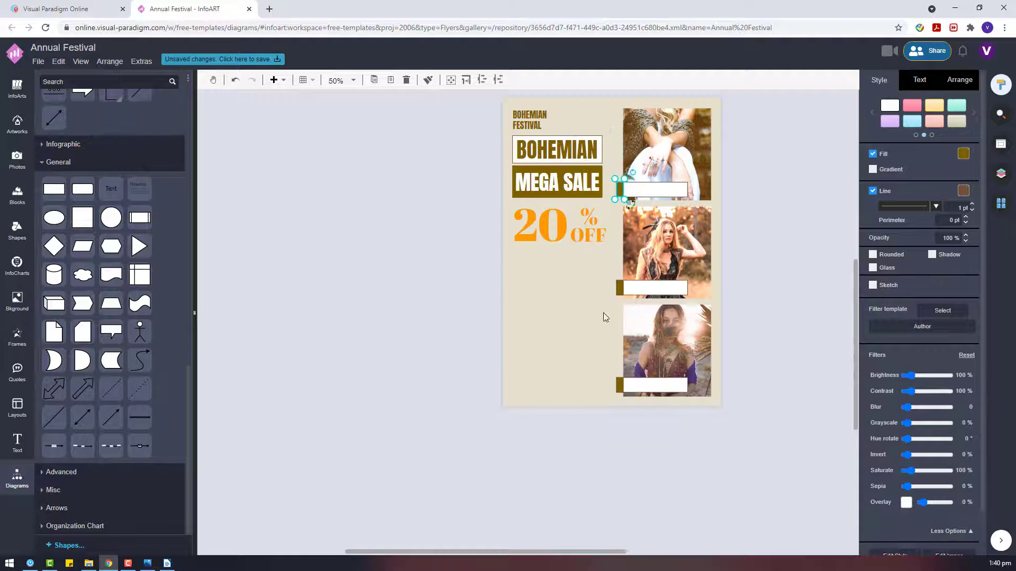
key(ctrl+v)
drag(494, 342, 534, 363)
click(571, 345)
Copy the white Twitter and Instagram icons from the Annual Festival flyer onto the brown block at the page's foot.
scroll(636, 287, up, 5)
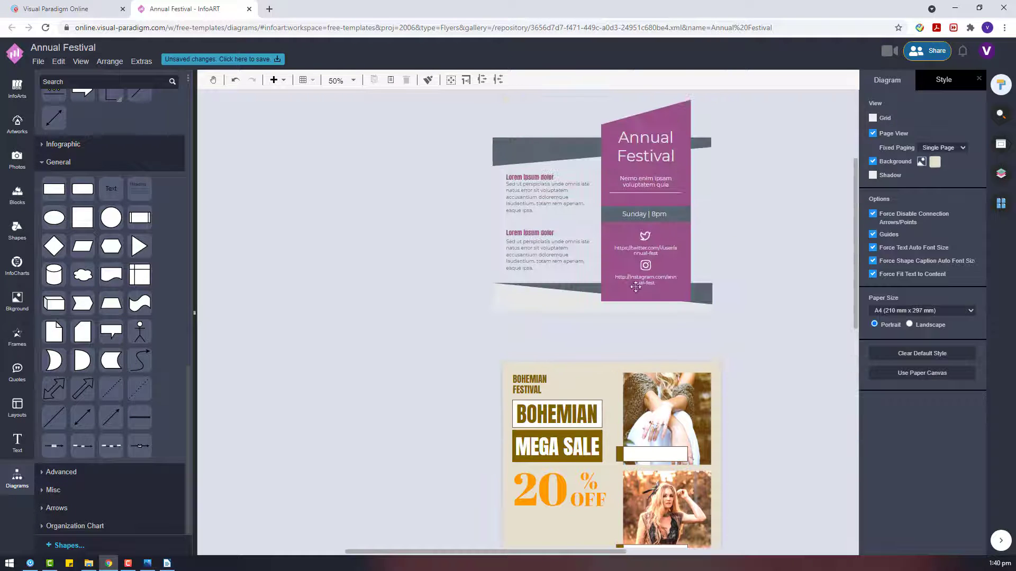
click(655, 236)
click(646, 266)
shift+click(645, 236)
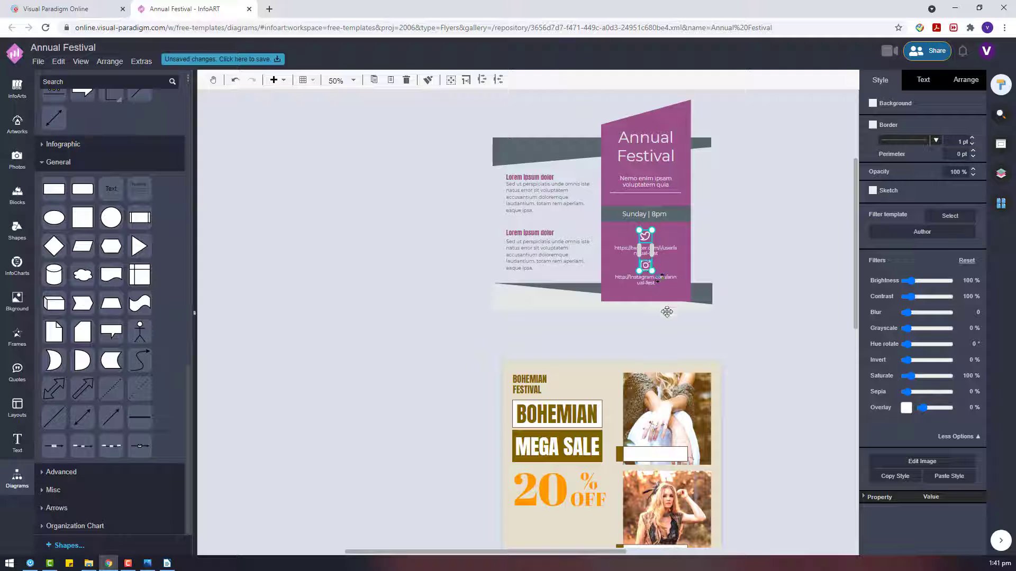
drag(666, 312, 539, 440)
click(559, 483)
Search the artworks for "PHONE" and add the ringing handset icon to the canvas.
click(17, 125)
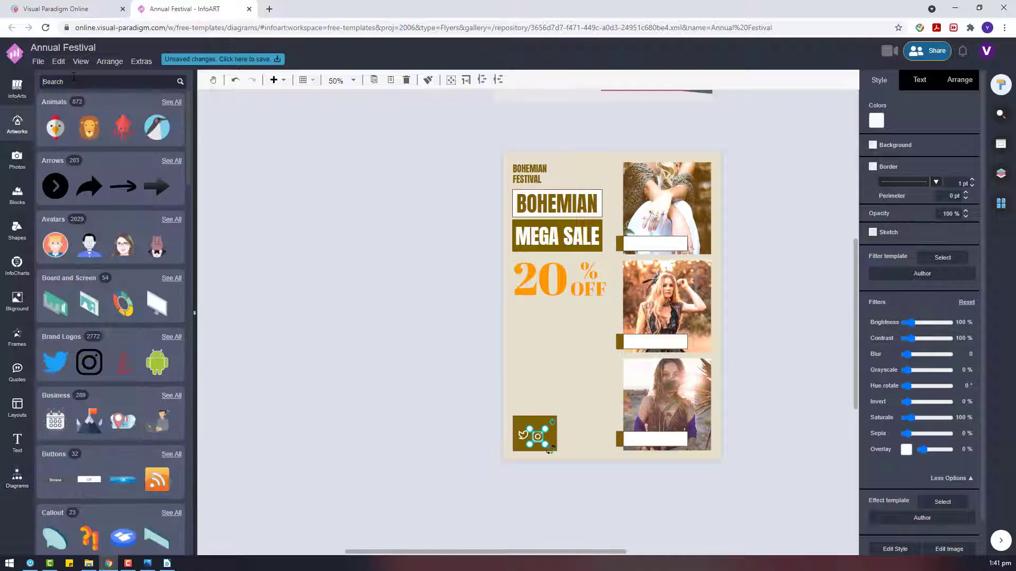
click(74, 77)
text(PHONE)
key(Return)
scroll(91, 338, down, 6)
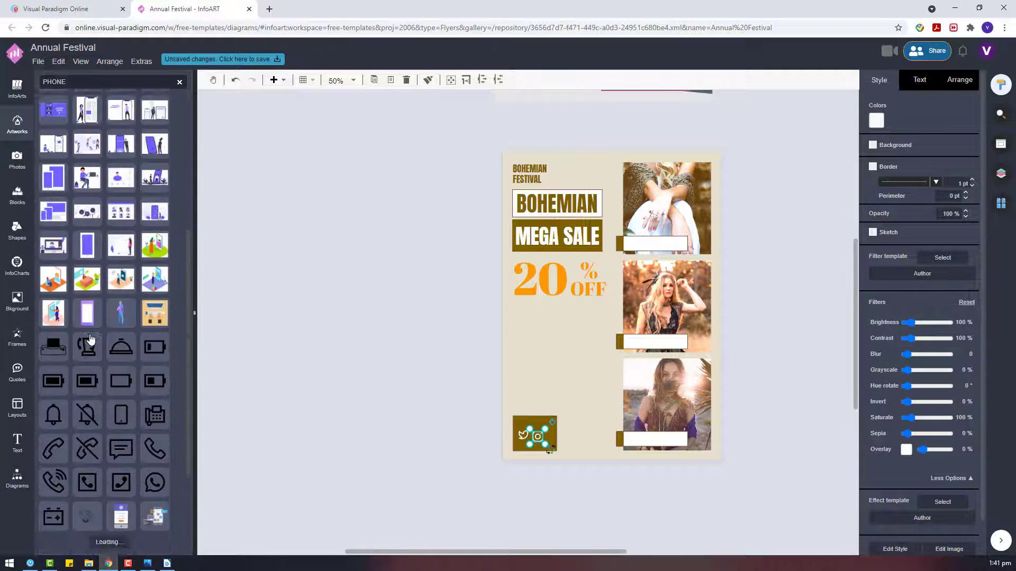
drag(59, 226, 400, 432)
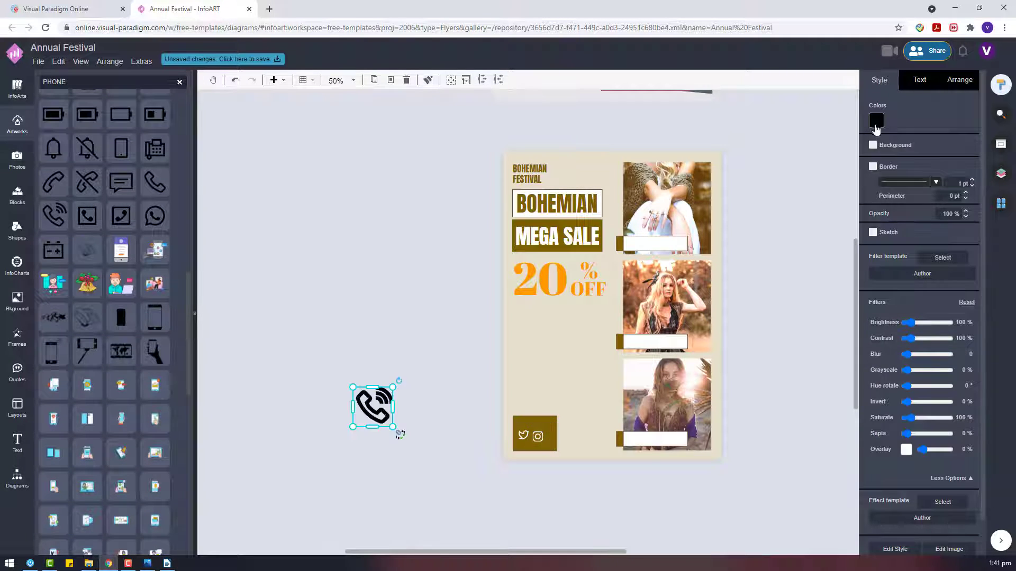
Colour the handset icon white, shrink it and place it beside the Instagram icon.
drag(393, 387, 555, 386)
ctrl+scroll(556, 452, up, 6)
click(559, 490)
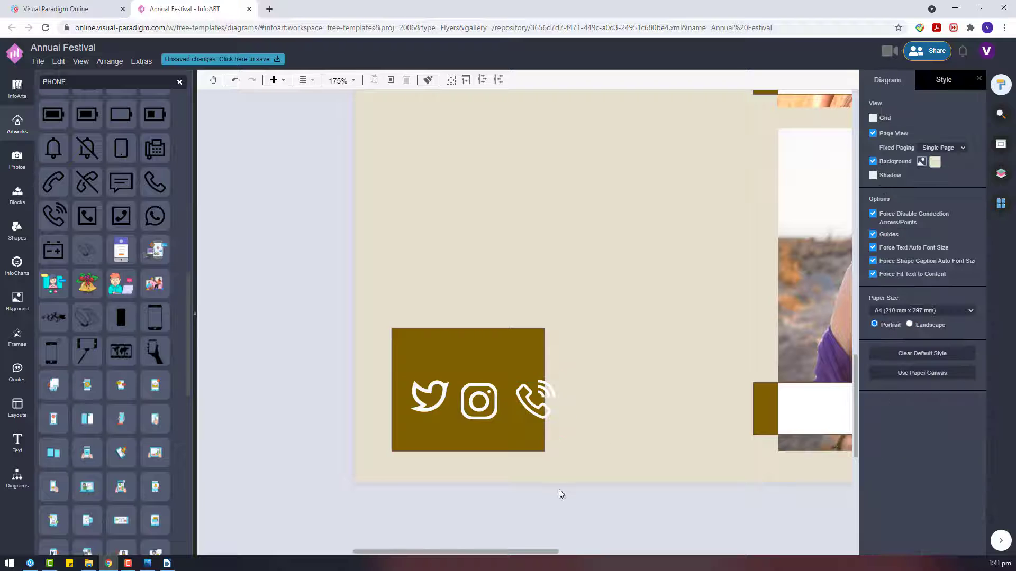
Align the three white icons in a row and widen the brown block behind them to about 340 pt.
drag(614, 514, 328, 354)
click(964, 80)
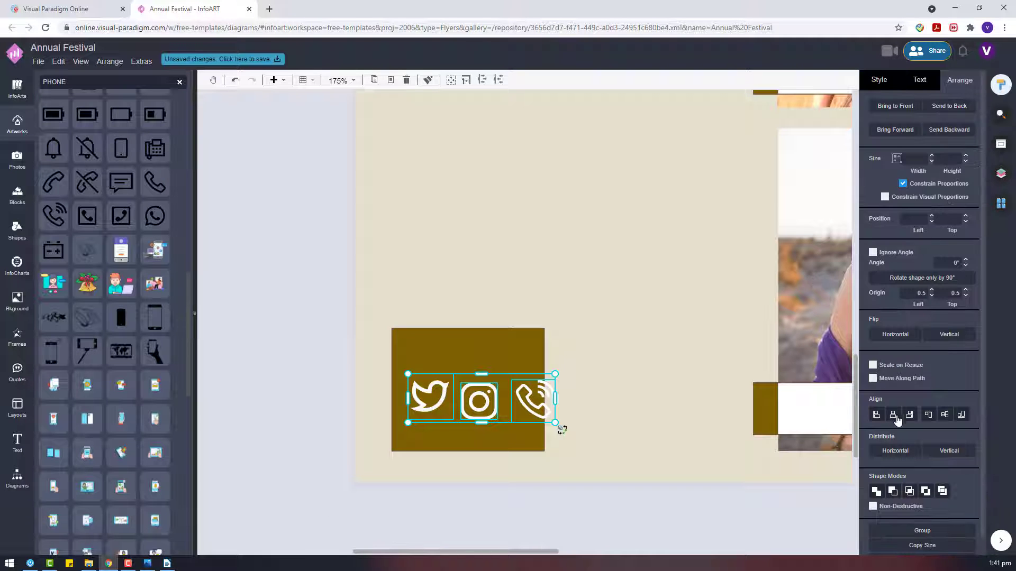
click(506, 343)
drag(545, 392, 710, 403)
Match the bottom brown block's width to the MEGA SALE block and align their left edges.
scroll(614, 347, down, 6)
scroll(605, 322, up, 3)
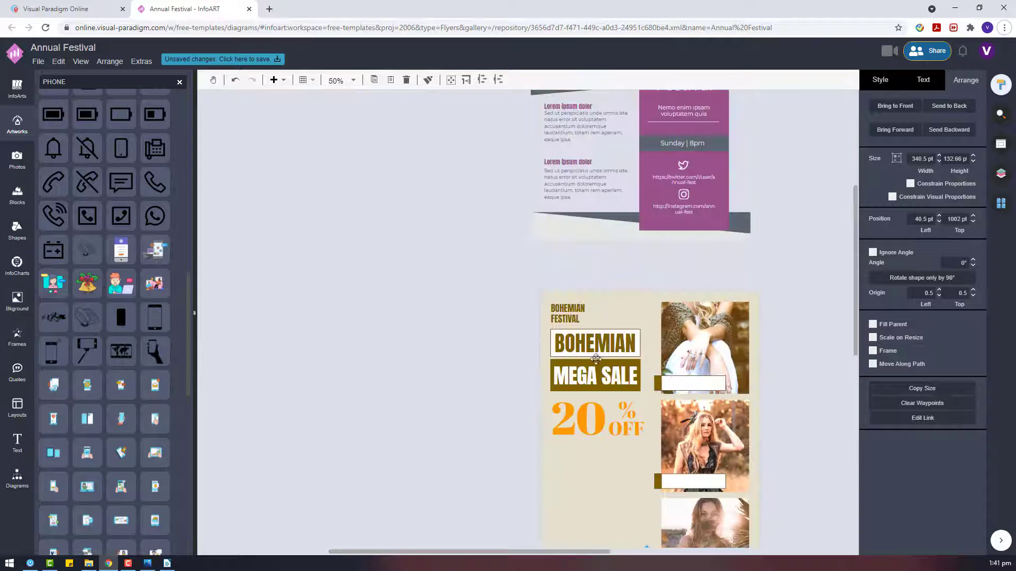
scroll(603, 254, down, 3)
scroll(608, 172, up, 1)
ctrl+scroll(623, 158, up, 1)
click(617, 150)
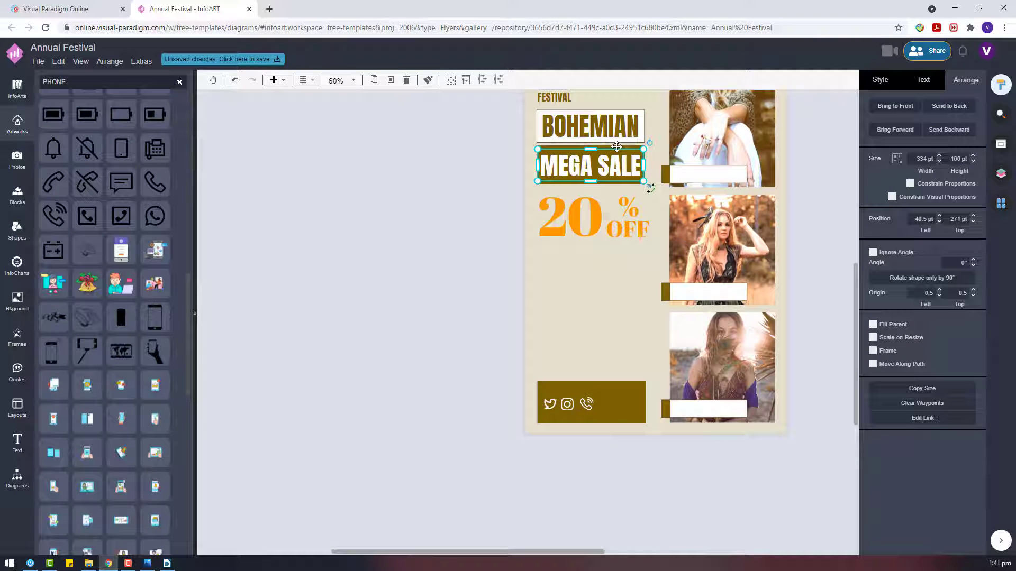
click(613, 184)
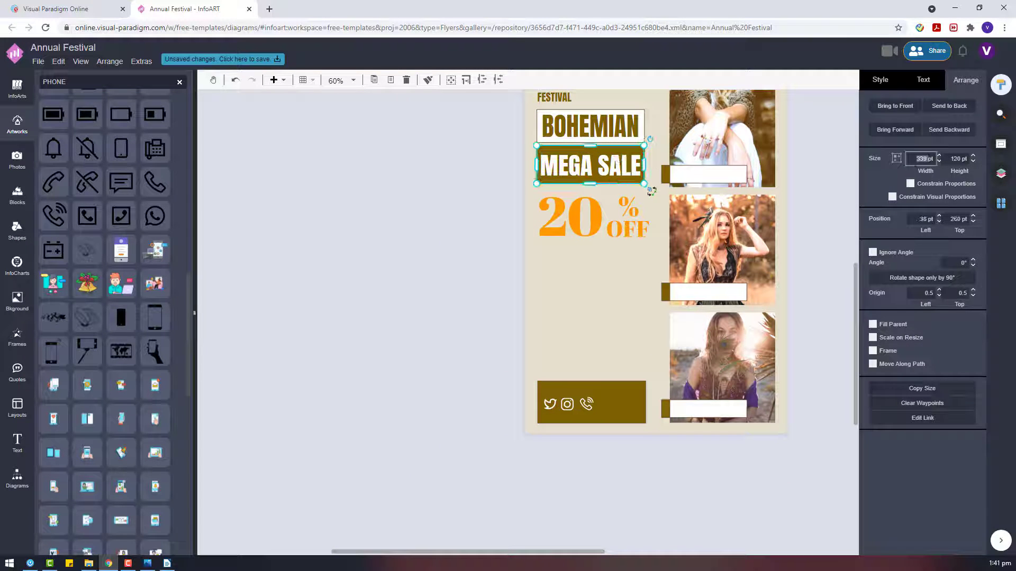
click(615, 403)
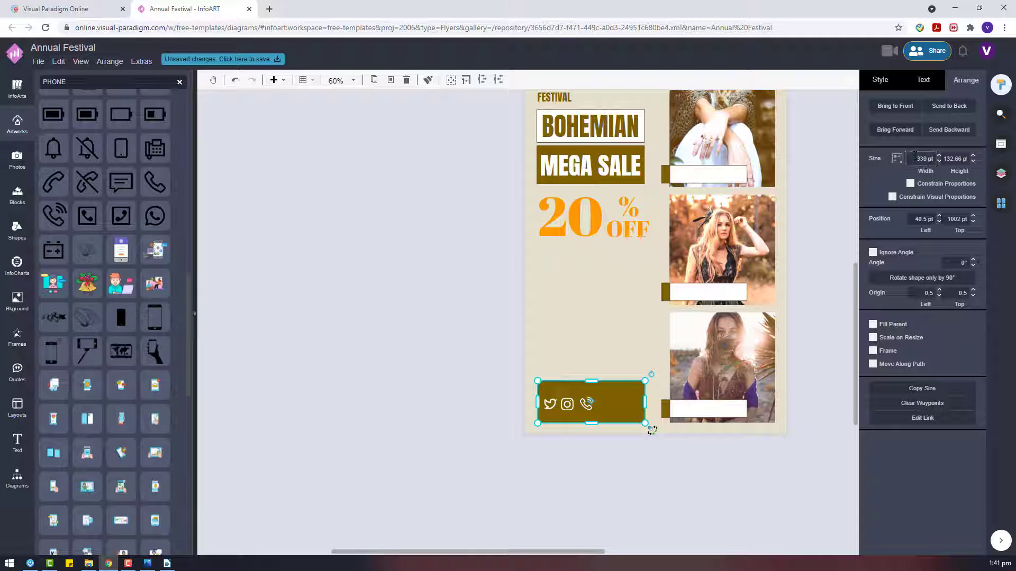
shift+click(579, 146)
click(876, 375)
click(589, 468)
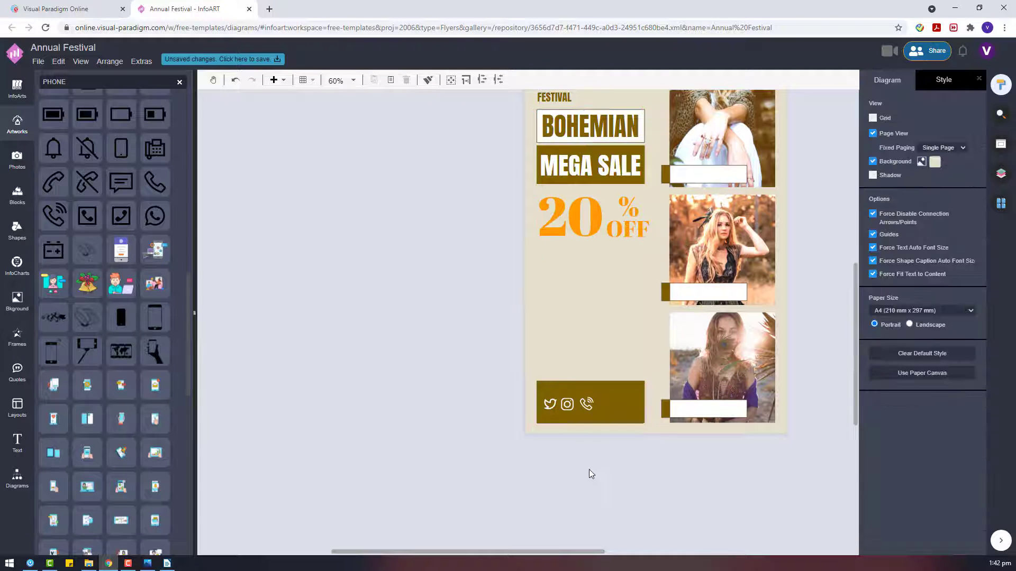
Distribute the three contact icons horizontally and move them toward the middle of the brown block's upper half.
scroll(588, 469, down, 1)
scroll(598, 488, up, 1)
scroll(605, 447, down, 4)
scroll(598, 308, up, 4)
drag(592, 368, 448, 233)
click(896, 450)
drag(586, 266, 621, 264)
drag(541, 239, 534, 238)
click(582, 217)
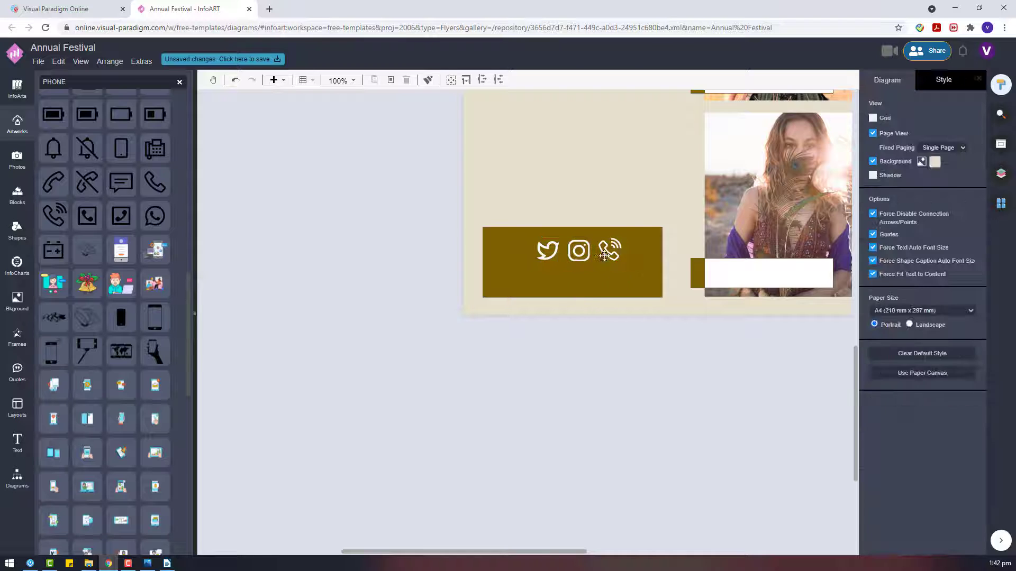
Widen the spacing between the three icons, distribute them evenly and centre the row across the brown block.
drag(610, 252, 624, 251)
drag(641, 326, 516, 226)
click(895, 450)
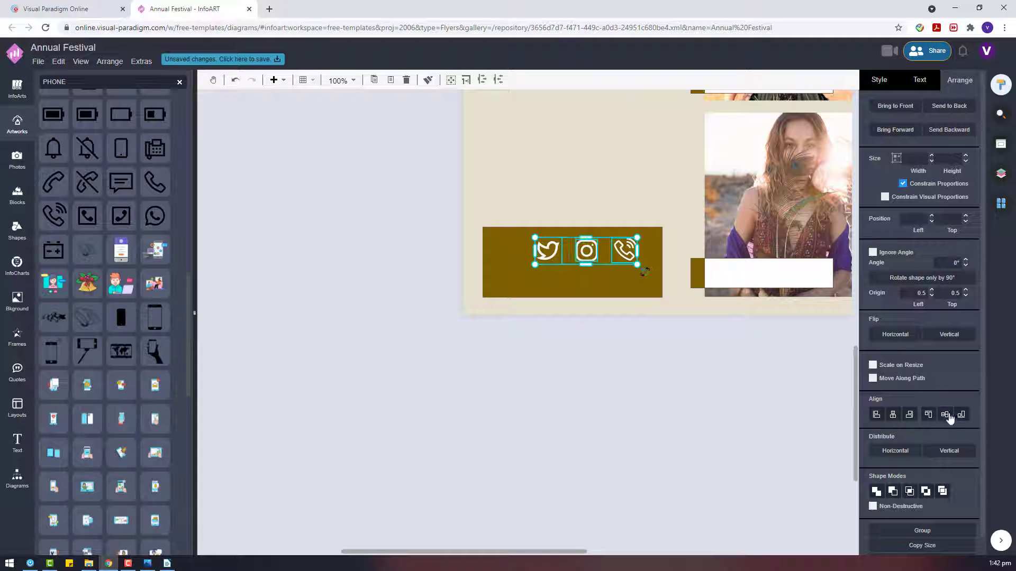
drag(582, 250, 571, 251)
click(628, 356)
Add an 80 pt circle shape to the empty canvas beside the page.
scroll(627, 353, up, 4)
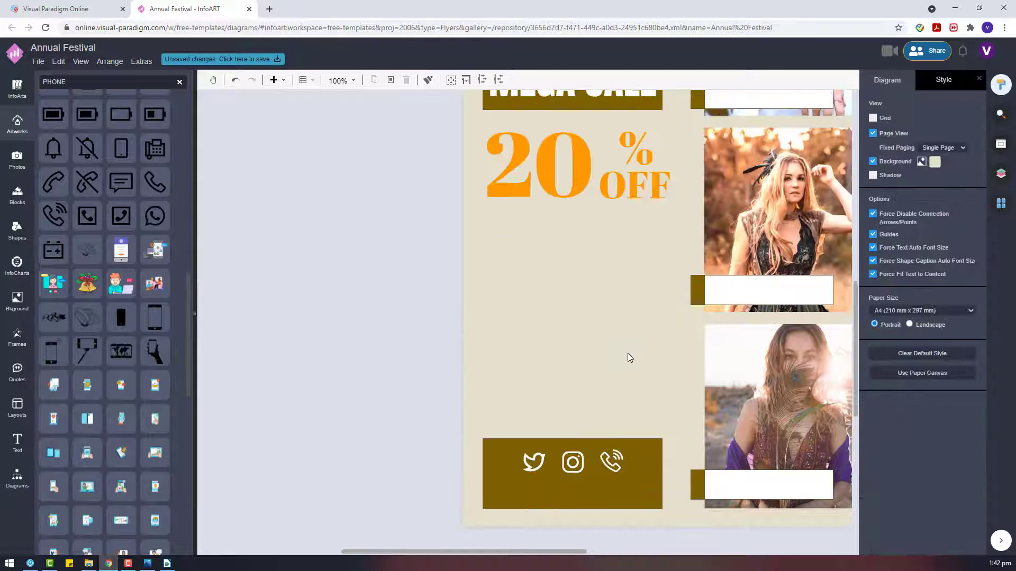
click(17, 477)
drag(112, 437, 295, 443)
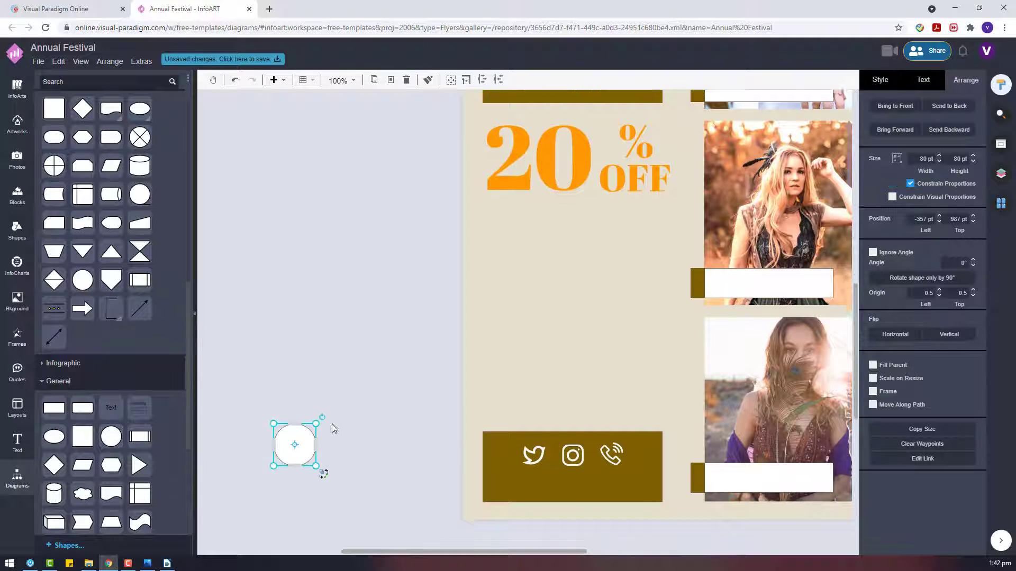
Give the circle a white 3 pt outline with no fill and move it onto the brown contact block.
scroll(529, 317, down, 2)
click(873, 83)
click(968, 193)
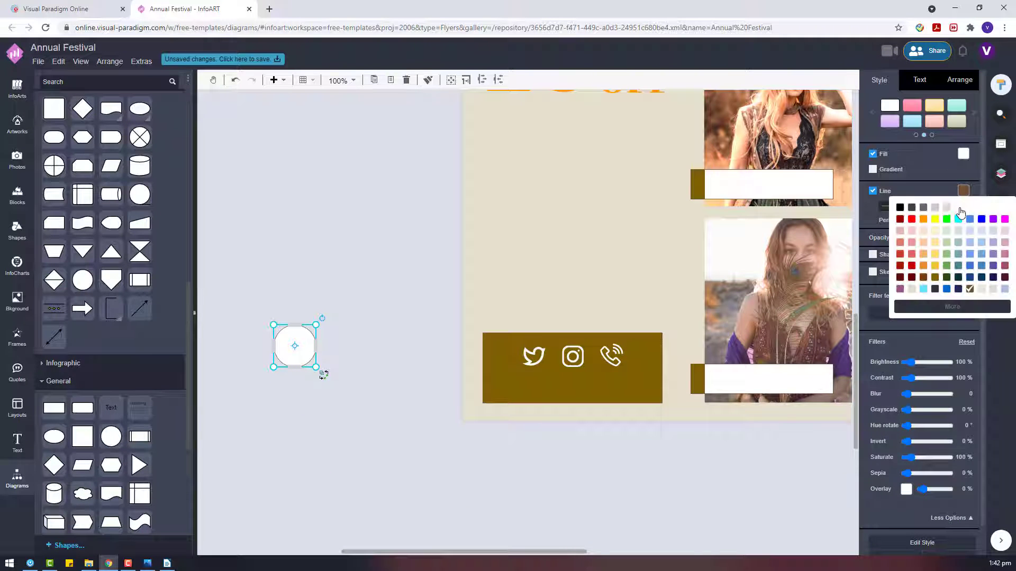
click(959, 210)
click(873, 153)
drag(323, 373, 501, 447)
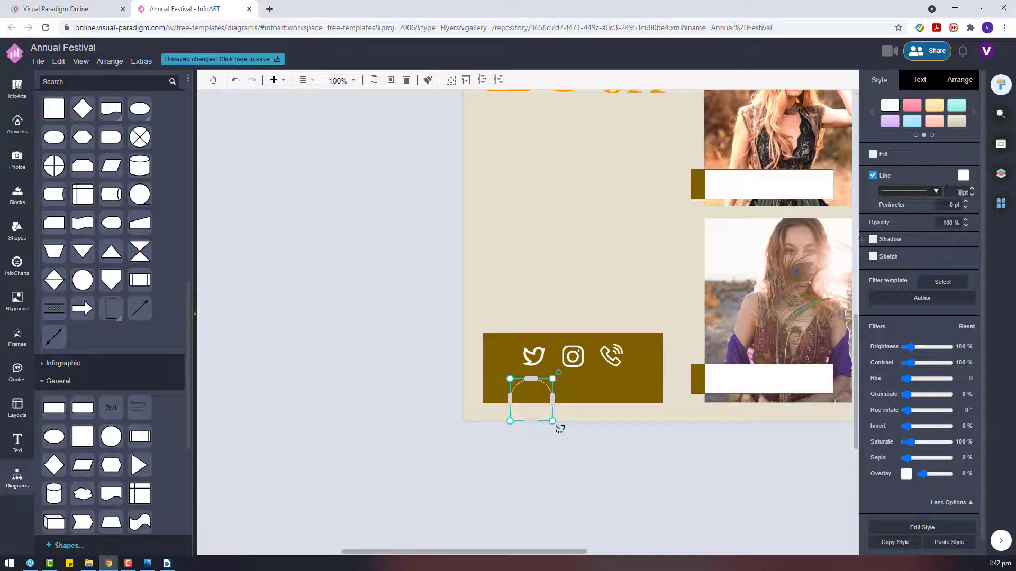
scroll(585, 420, up, 3)
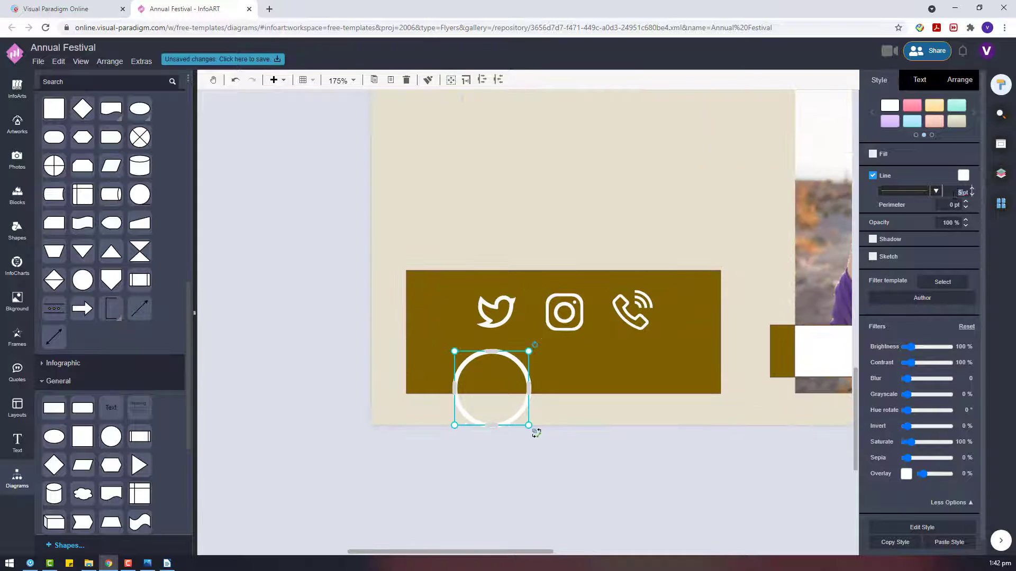
text(3)
scroll(953, 195, down, 1)
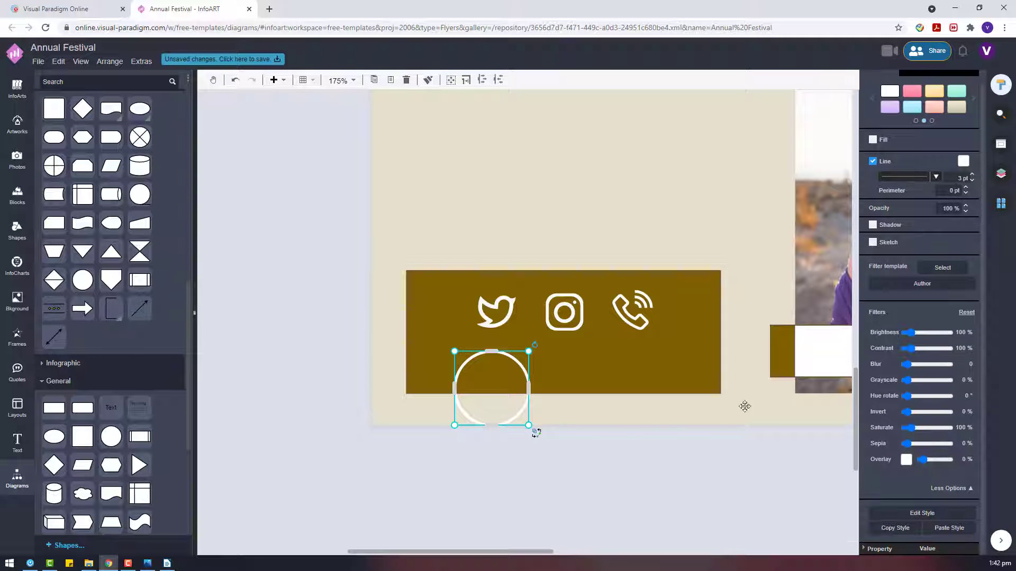
Shrink the circle to fit around the Twitter icon and place copies around the Instagram and phone icons.
drag(521, 349, 505, 375)
drag(495, 419, 511, 329)
key(ctrl+v)
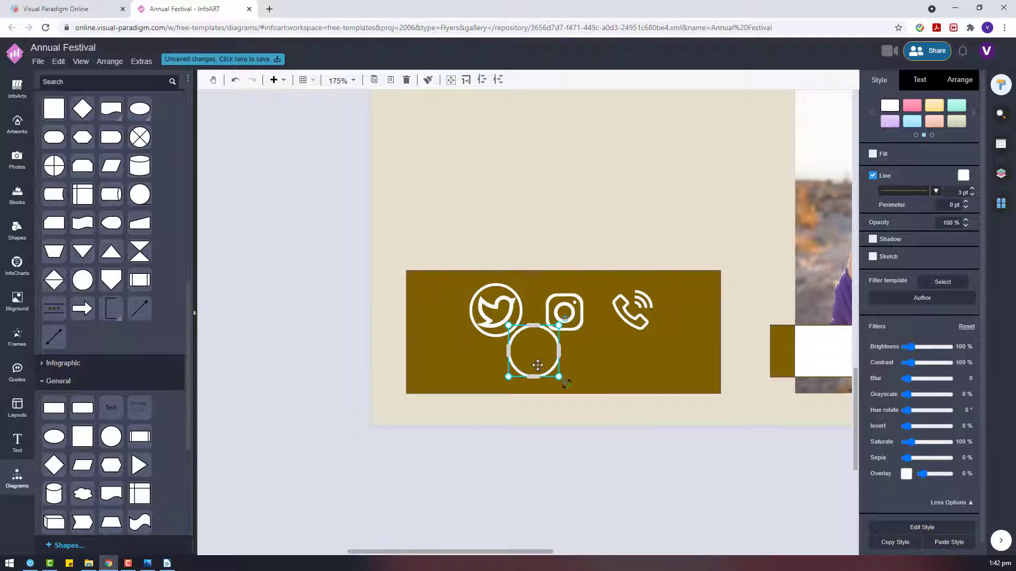
drag(541, 369, 572, 337)
click(508, 332)
shift+click(562, 349)
click(657, 286)
Align the phone icon and the Twitter icon with the horizontal and vertical centres of their circles.
click(975, 87)
click(945, 416)
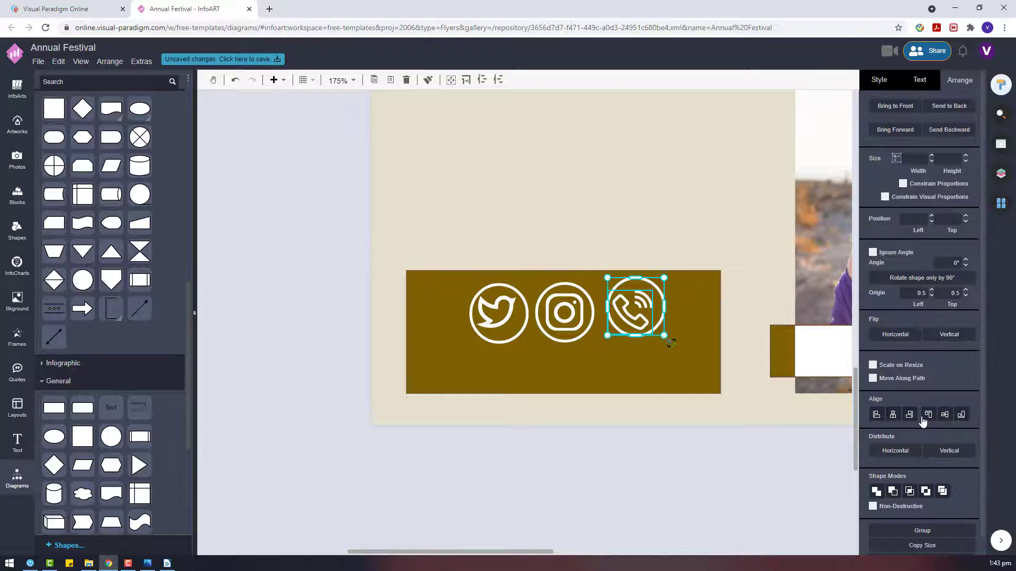
click(892, 415)
click(662, 432)
drag(576, 444, 439, 278)
click(944, 416)
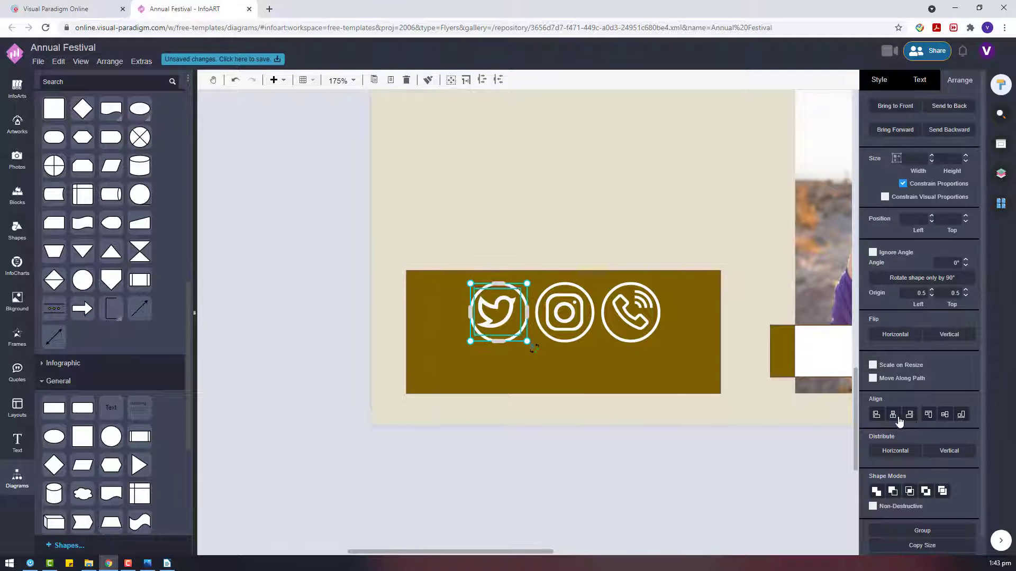
click(893, 416)
click(520, 335)
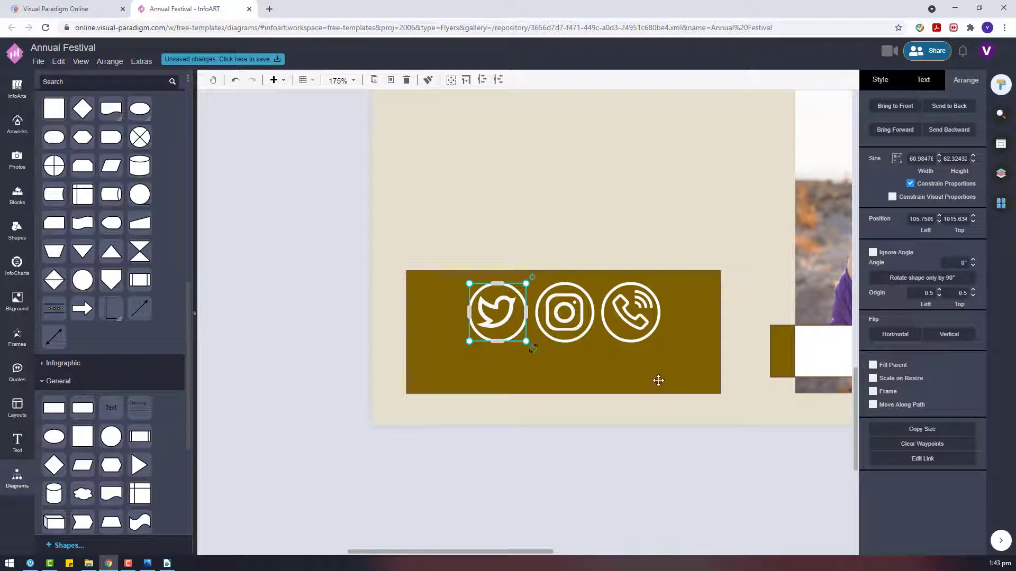
click(658, 380)
shift+click(623, 341)
shift+click(570, 342)
shift+click(509, 340)
right_click(509, 340)
mouse_move(590, 450)
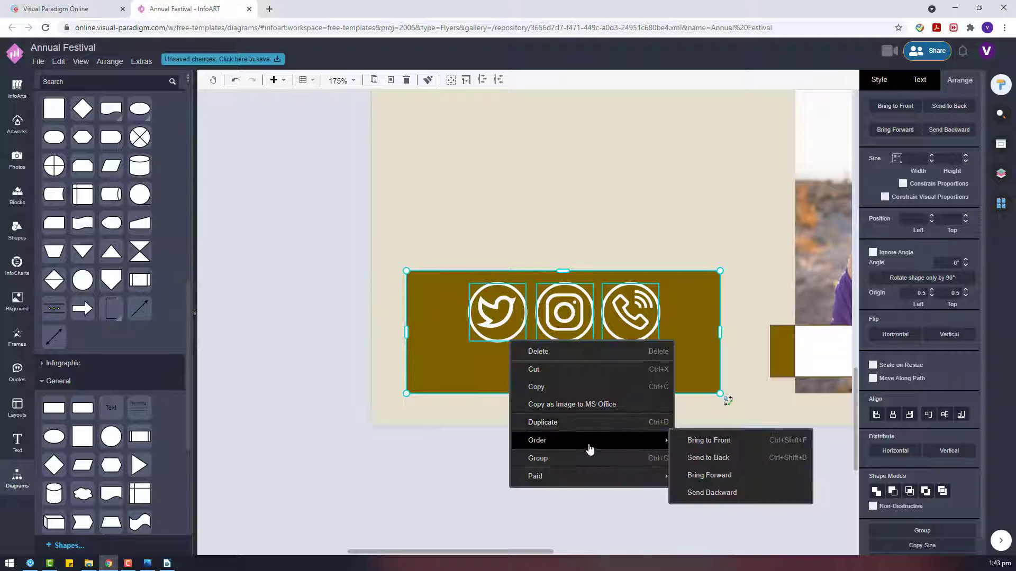
click(479, 438)
Nudge the Twitter icon slightly to the right inside its circle.
click(496, 315)
key(Right)
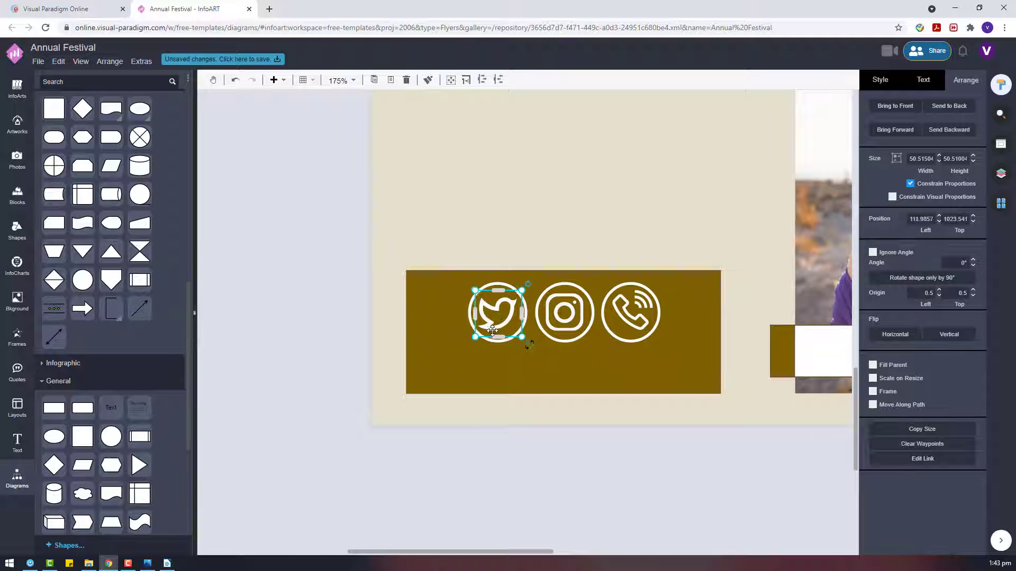
click(629, 324)
click(689, 440)
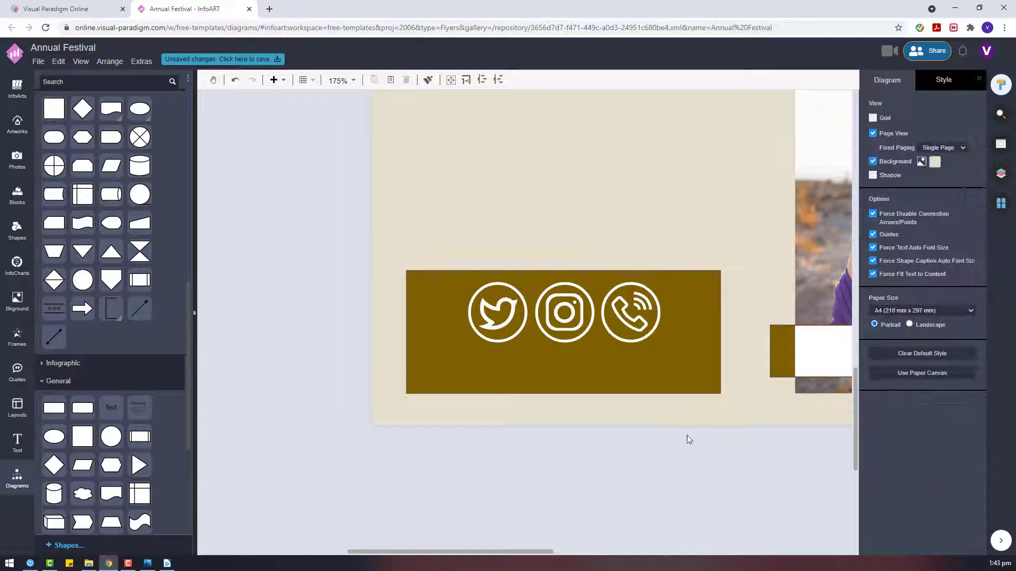
click(632, 316)
click(696, 410)
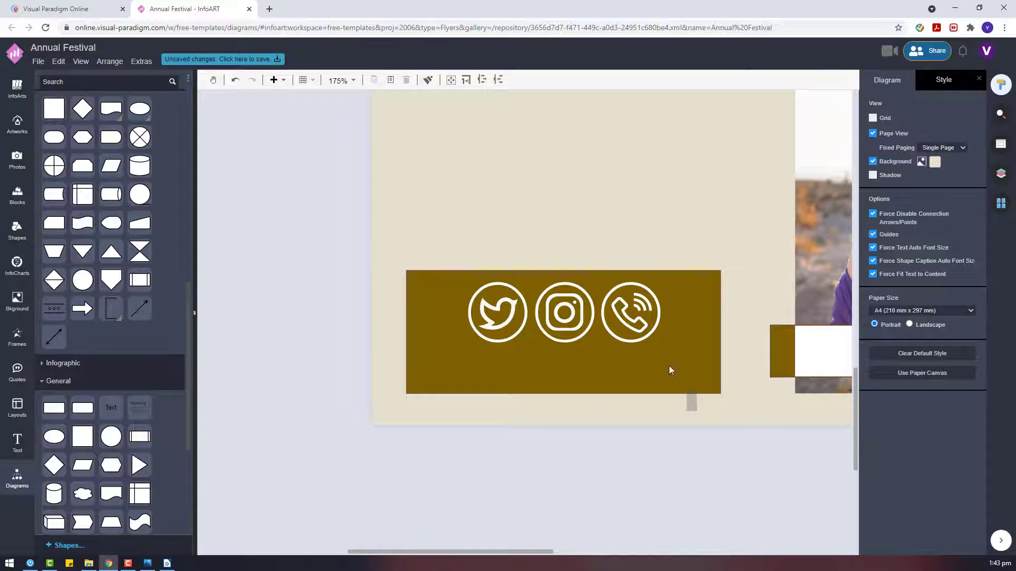
click(631, 318)
Shrink the three circled icons together, place the row in the brown block's upper half and group it.
drag(598, 447, 533, 259)
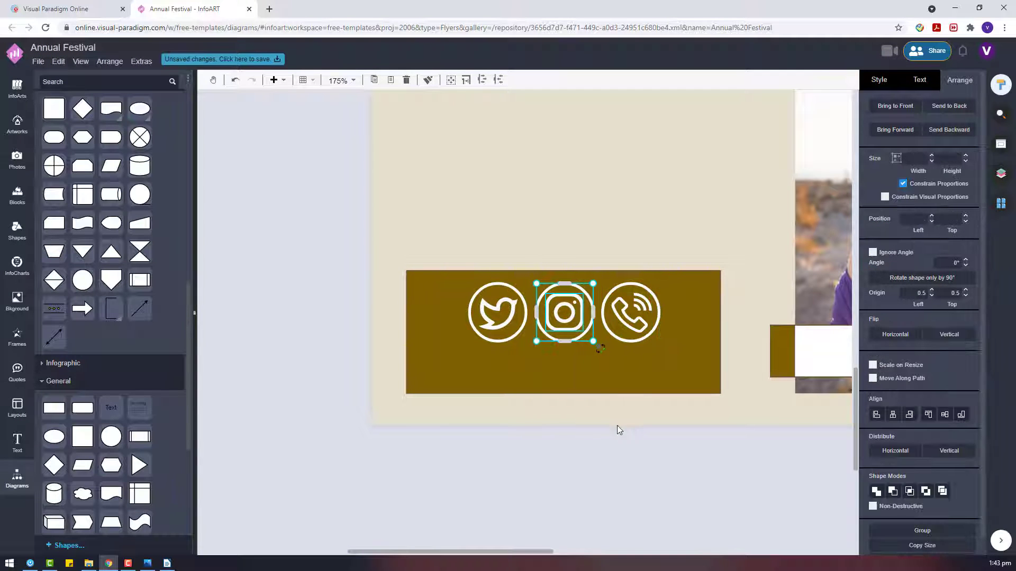
drag(534, 456, 459, 252)
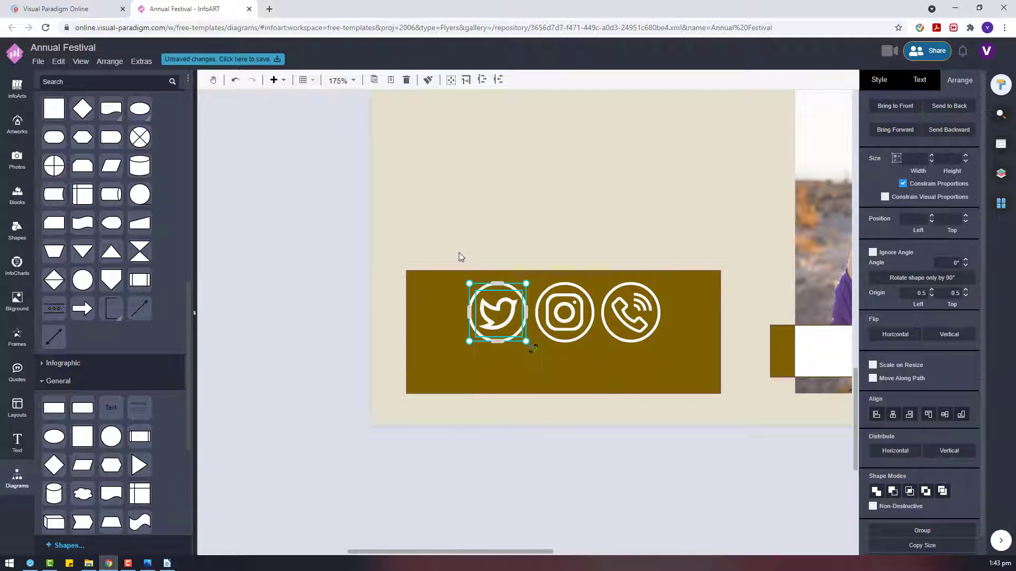
shift+click(563, 326)
shift+click(630, 312)
drag(660, 284, 570, 313)
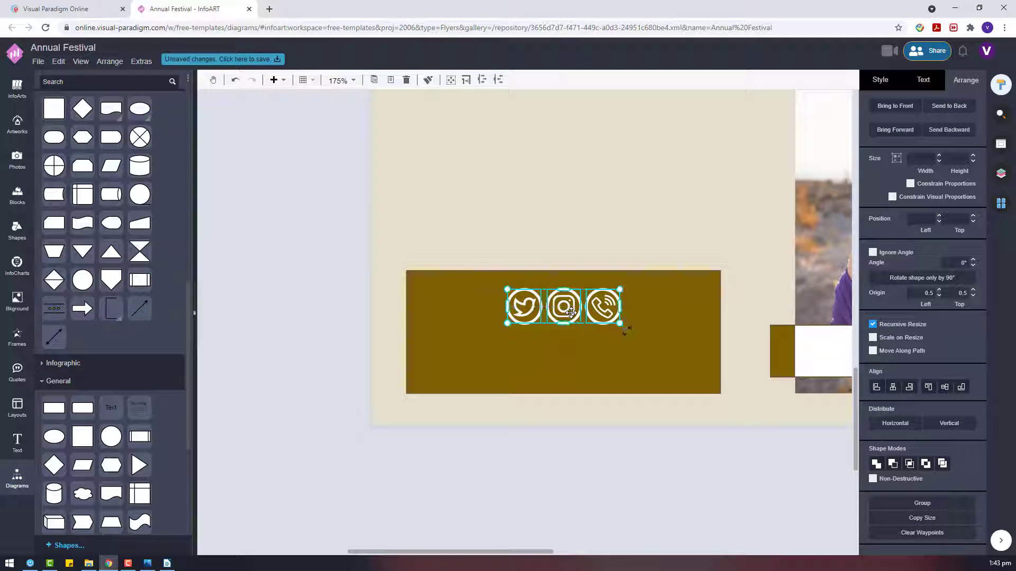
key(ctrl+g)
Centre the grouped icon row horizontally on the brown contact block.
shift+click(603, 335)
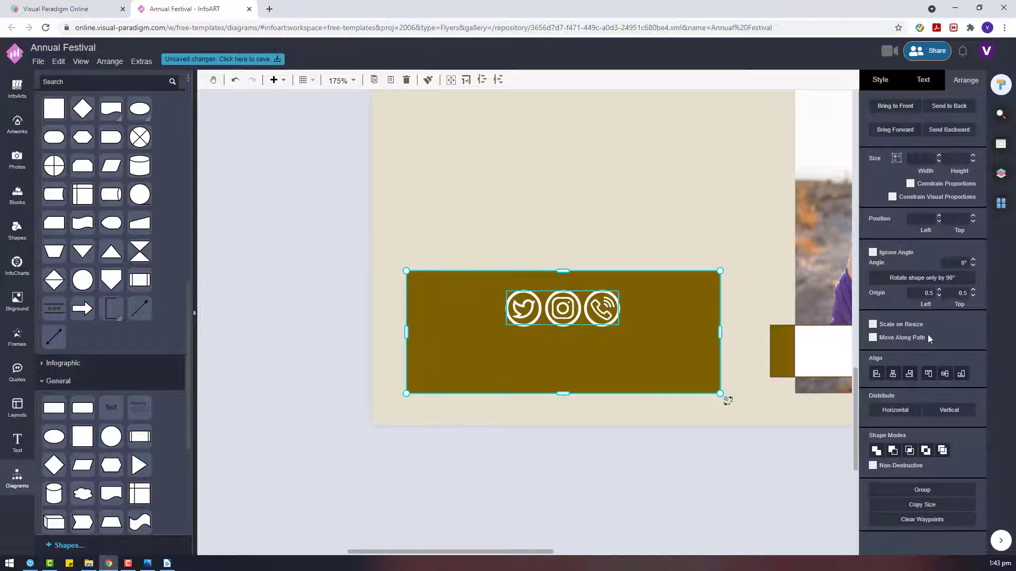
click(894, 376)
click(650, 344)
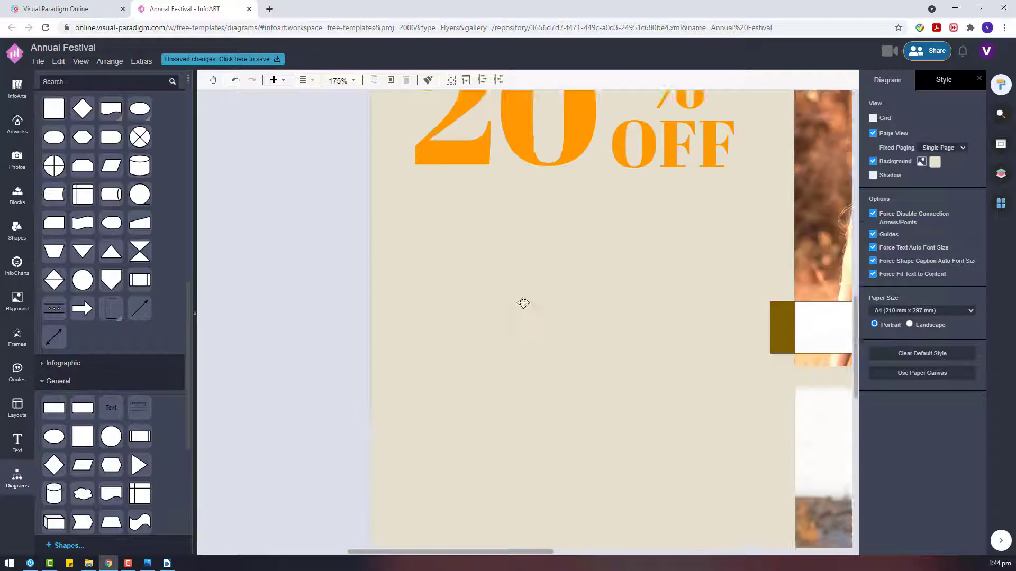
Move the Twitter link text from the old purple design to the brown contact block, below the icons.
scroll(524, 303, up, 2)
scroll(524, 303, down, 6)
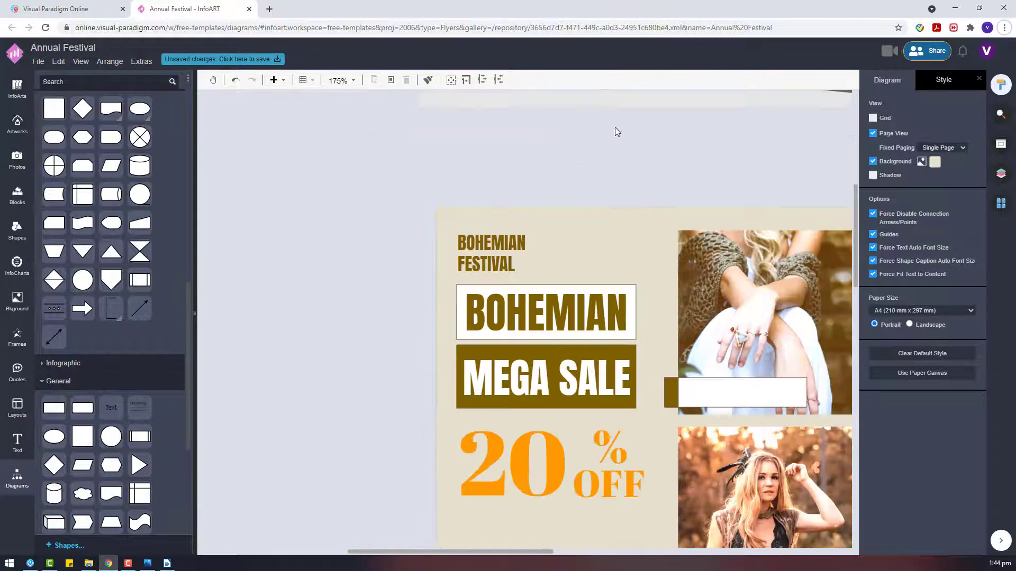
scroll(728, 288, up, 3)
click(728, 288)
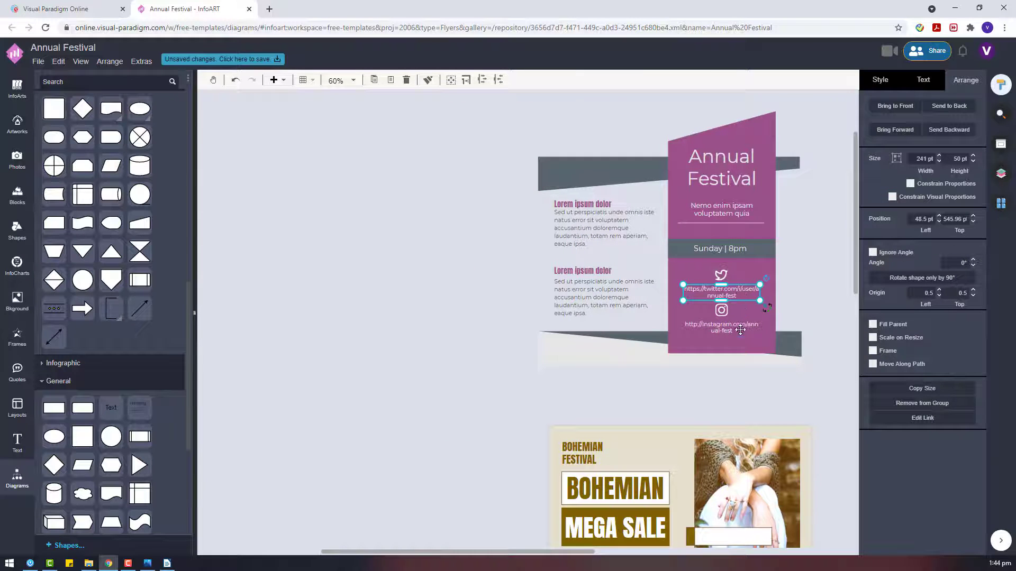
scroll(741, 331, down, 5)
scroll(703, 324, up, 5)
drag(746, 315, 636, 442)
Move both Lorem ipsum headings and their paragraphs from the old design to the empty canvas beside the page.
scroll(547, 340, up, 8)
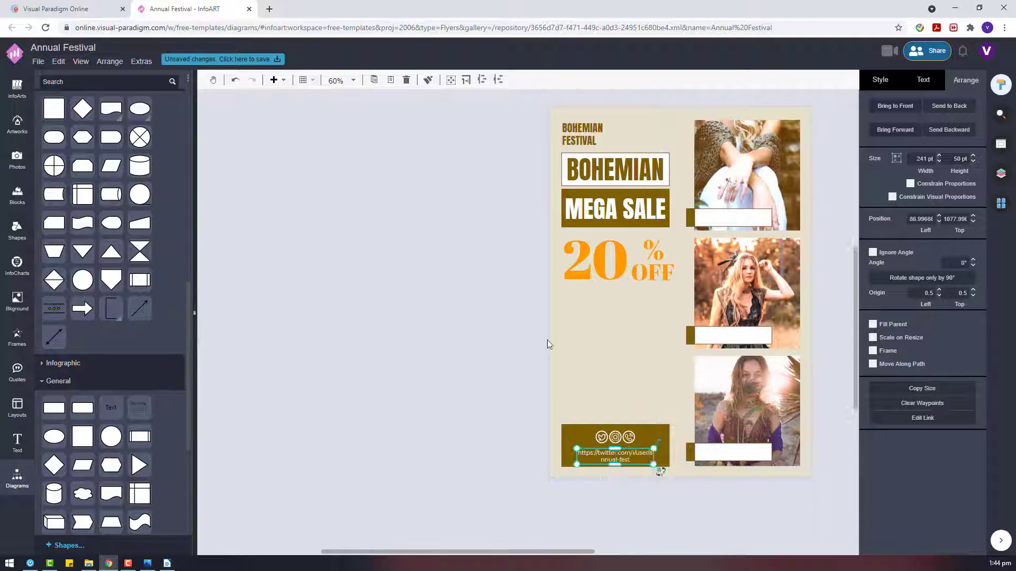
drag(545, 288, 659, 417)
shift+click(595, 320)
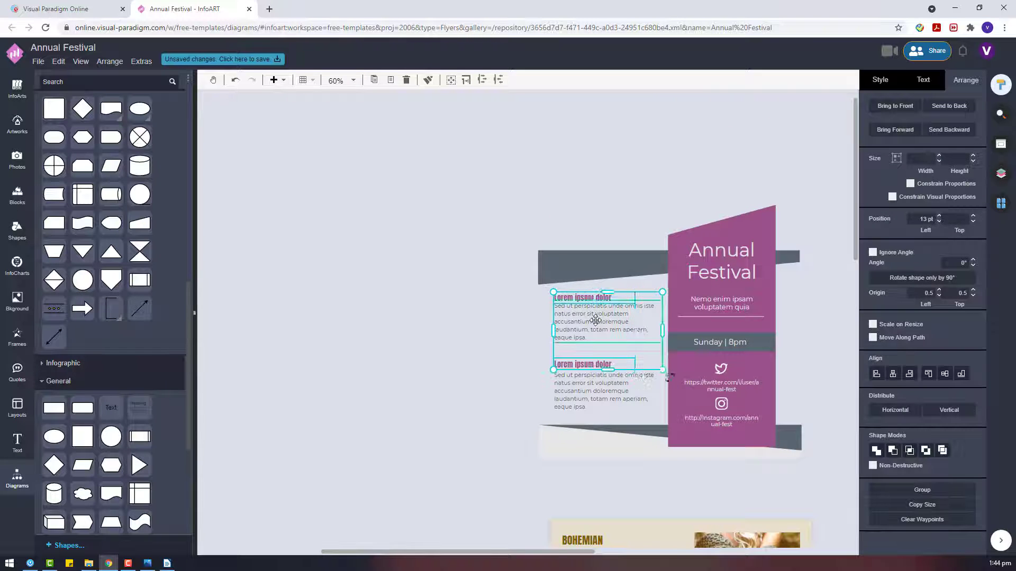
shift+click(591, 378)
drag(591, 379, 458, 312)
scroll(512, 229, down, 2)
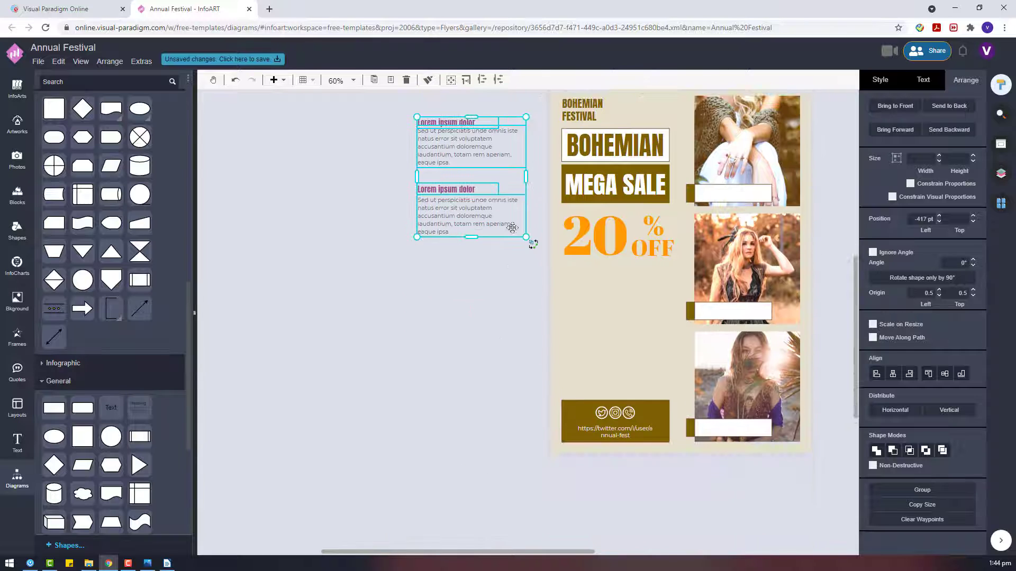
Stack the two Lorem ipsum heading-and-paragraph pairs on the page between the 20% OFF offer and the contact block.
click(458, 177)
drag(460, 141, 607, 288)
click(488, 331)
scroll(488, 330, up, 1)
drag(364, 225, 512, 351)
drag(454, 259, 601, 400)
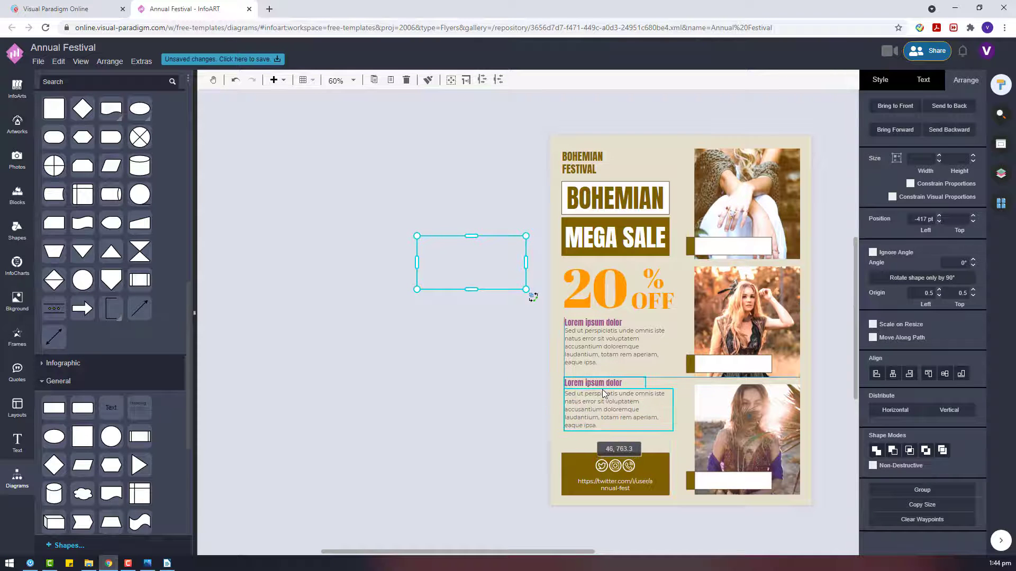
click(466, 343)
Delete all remaining elements of the old Annual Festival design above the page.
scroll(466, 343, up, 6)
drag(514, 127, 815, 425)
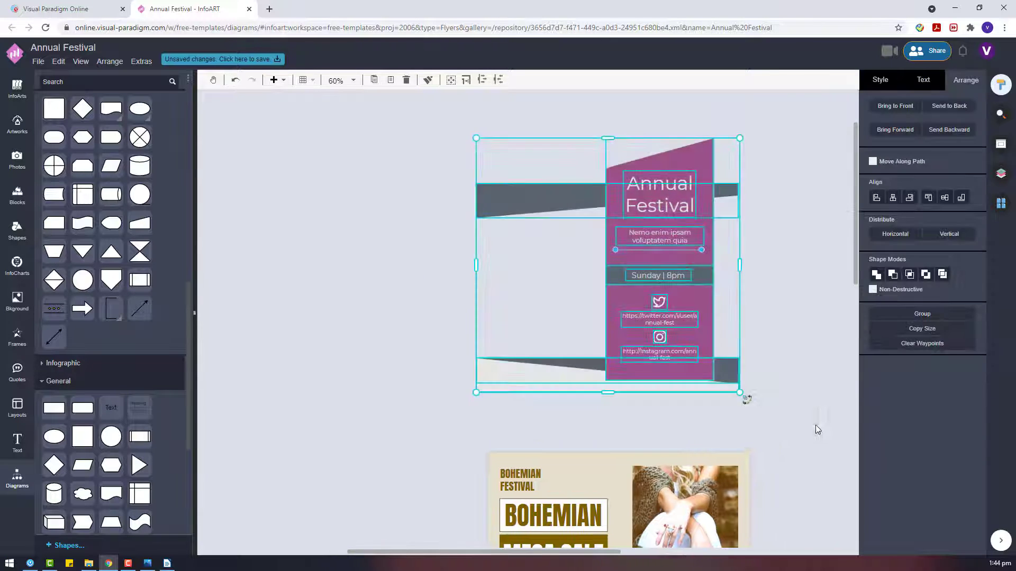
key(Delete)
scroll(529, 362, down, 3)
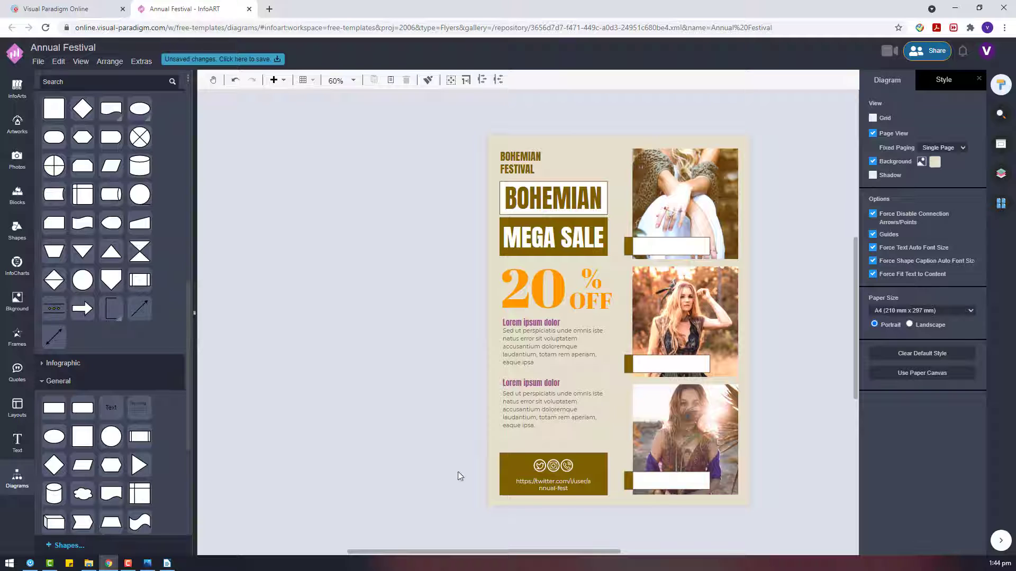
Move both Lorem ipsum text pairs slightly down and left to line up with the brown blocks' left edge.
drag(444, 425, 598, 387)
drag(429, 440, 613, 313)
drag(553, 354, 528, 359)
click(459, 377)
Set the font colour of both Lorem ipsum headings to the brown used in the titles.
click(549, 336)
shift+click(548, 396)
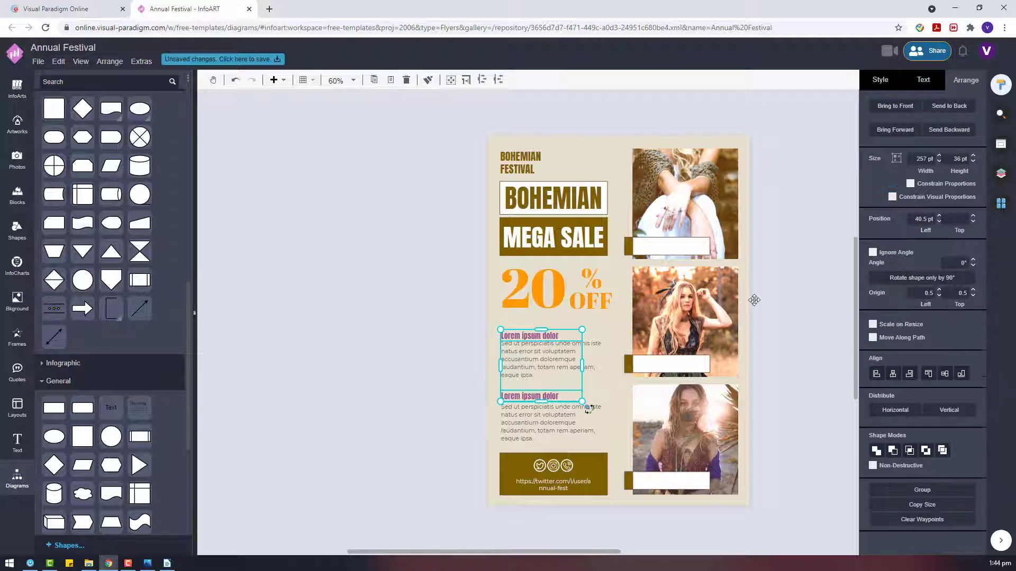
click(916, 88)
click(970, 200)
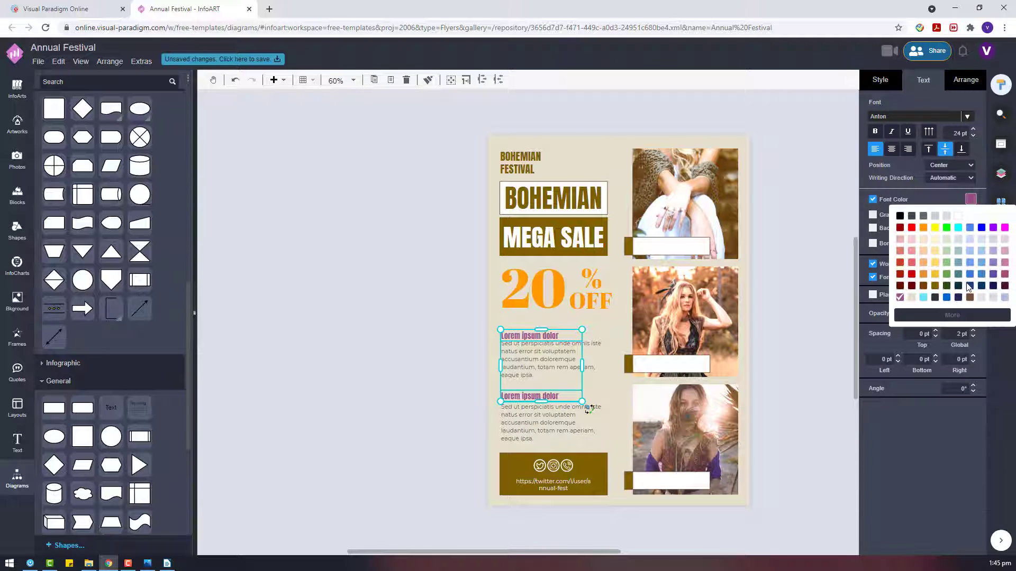
click(936, 286)
click(535, 361)
shift+click(567, 427)
click(970, 200)
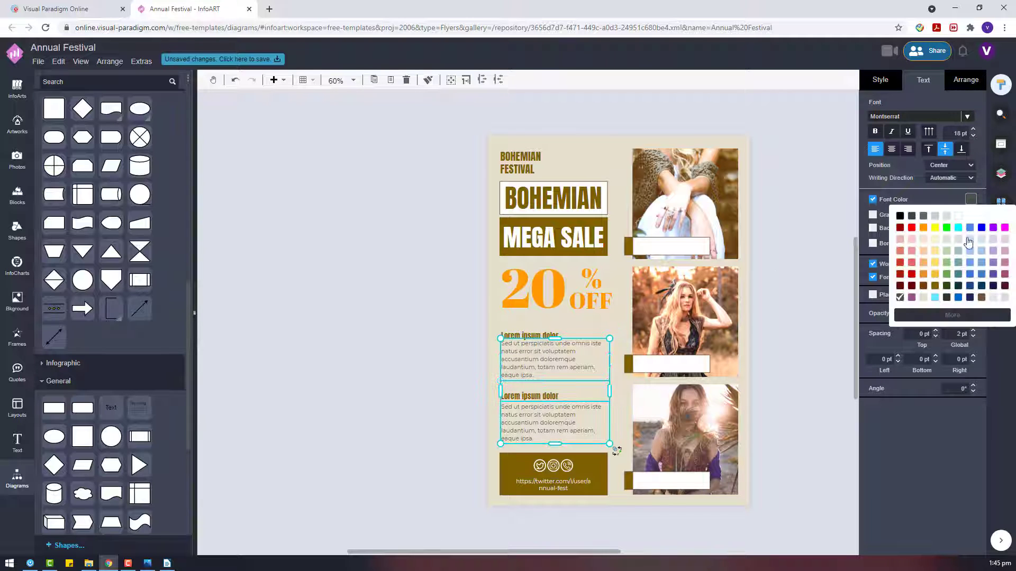
click(496, 394)
Try a white font colour and italics on the two Lorem ipsum headings, undoing both changes.
click(527, 334)
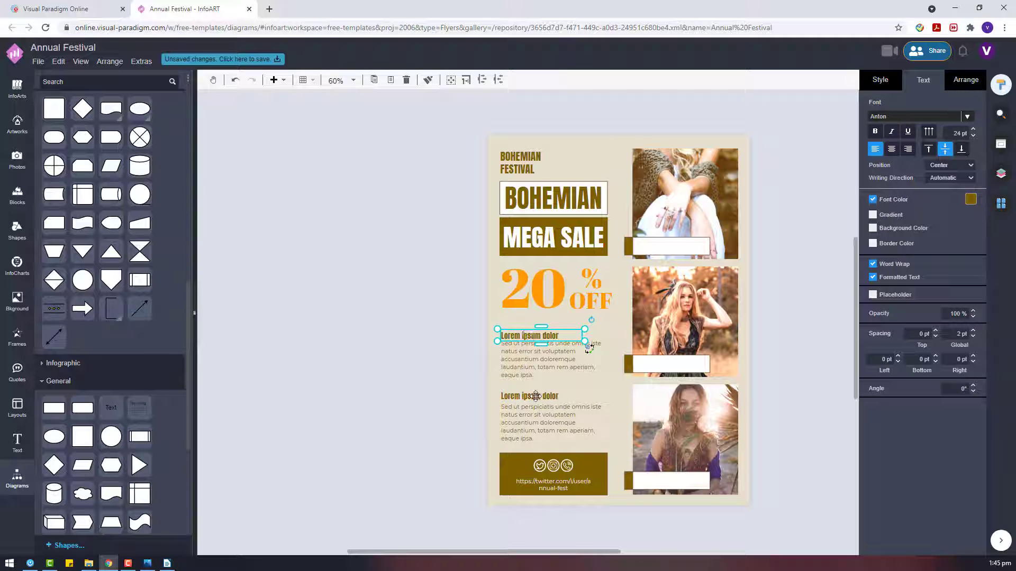
shift+click(535, 396)
click(971, 200)
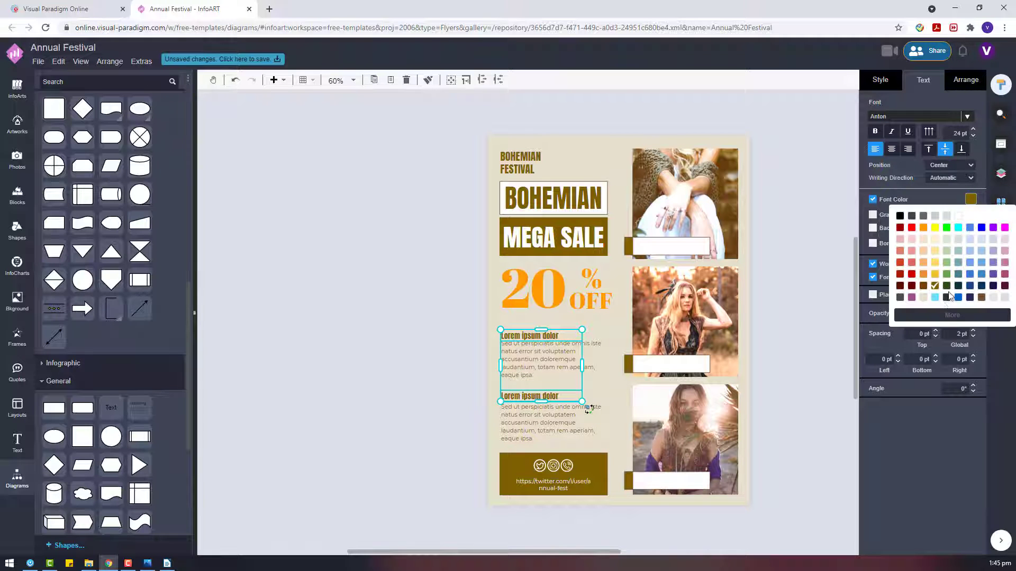
click(962, 218)
key(ctrl+z)
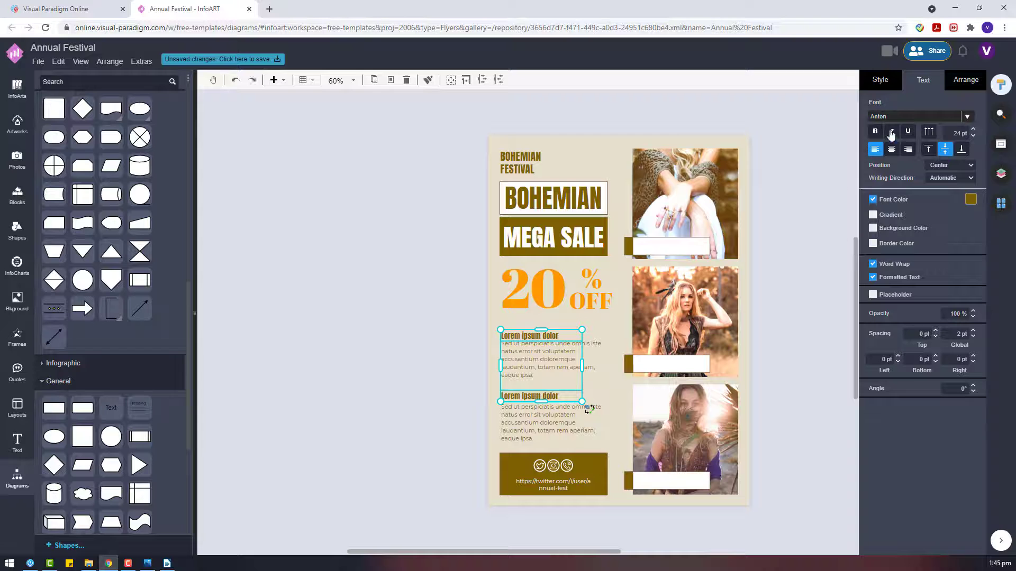
click(892, 134)
click(765, 339)
key(ctrl+z)
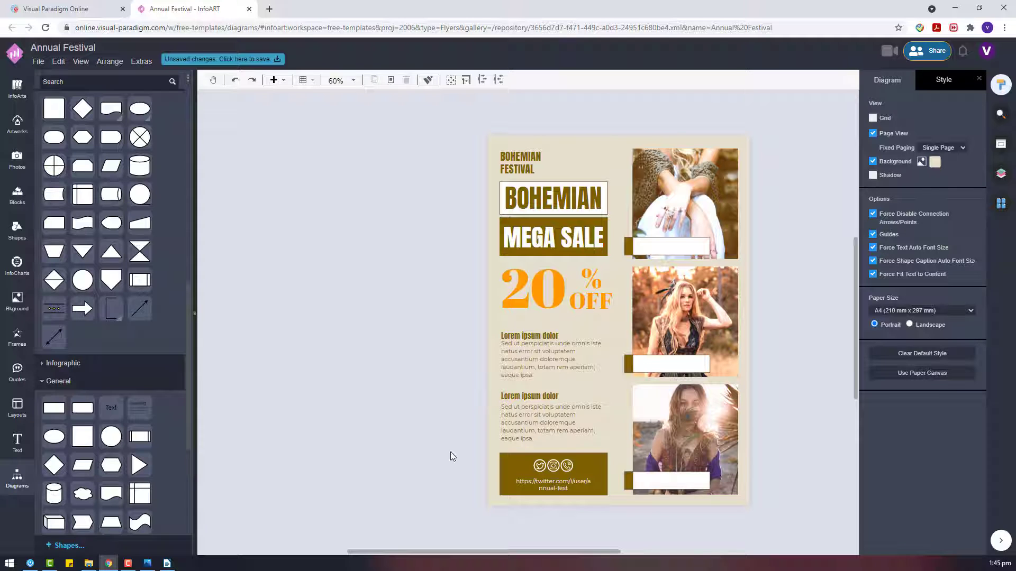
click(502, 458)
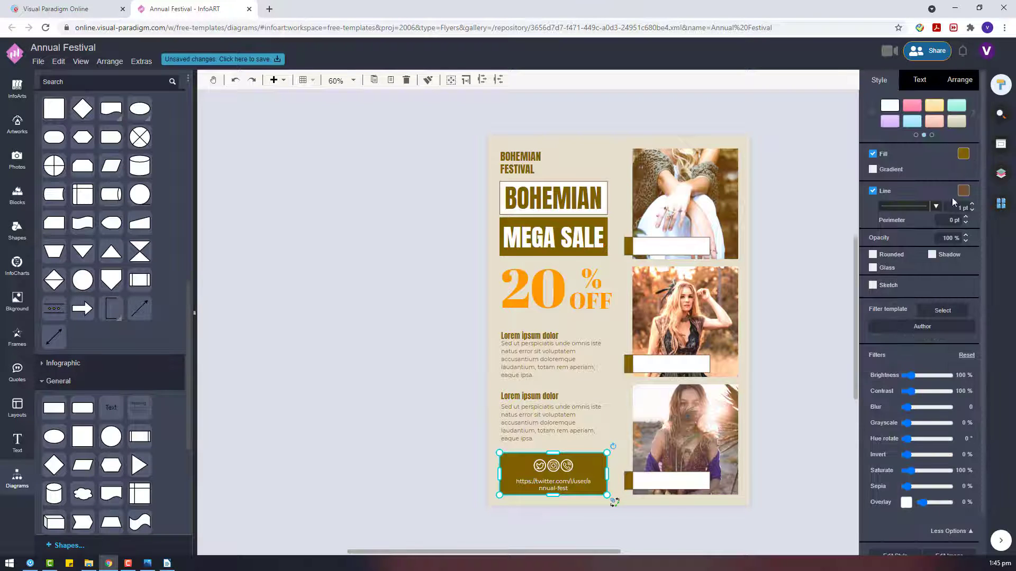
click(963, 190)
click(415, 439)
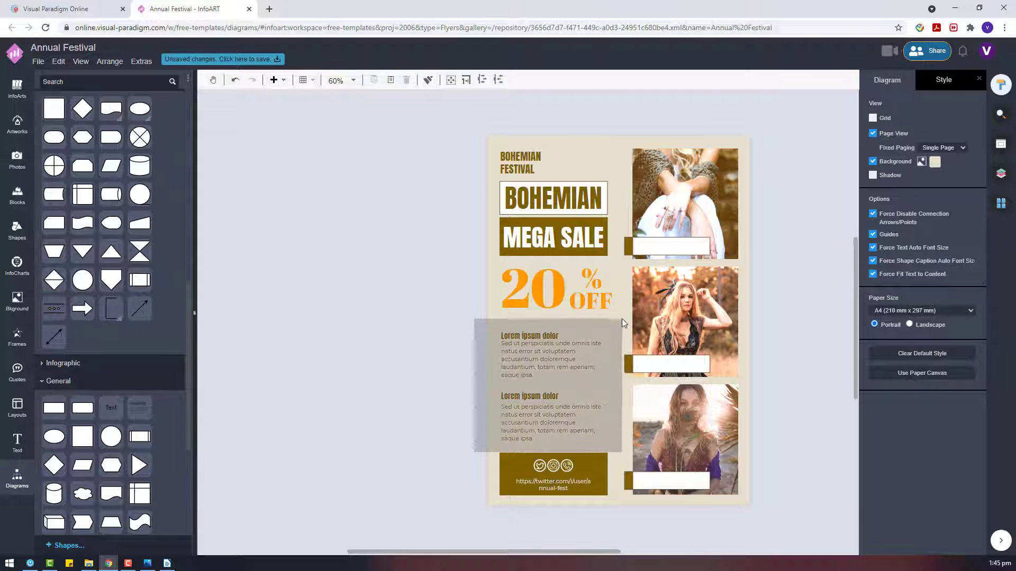
Shift both Lorem ipsum text pairs together slightly up and to the right, then select the first paragraph.
drag(622, 319, 622, 319)
drag(542, 337, 546, 334)
click(390, 374)
click(522, 363)
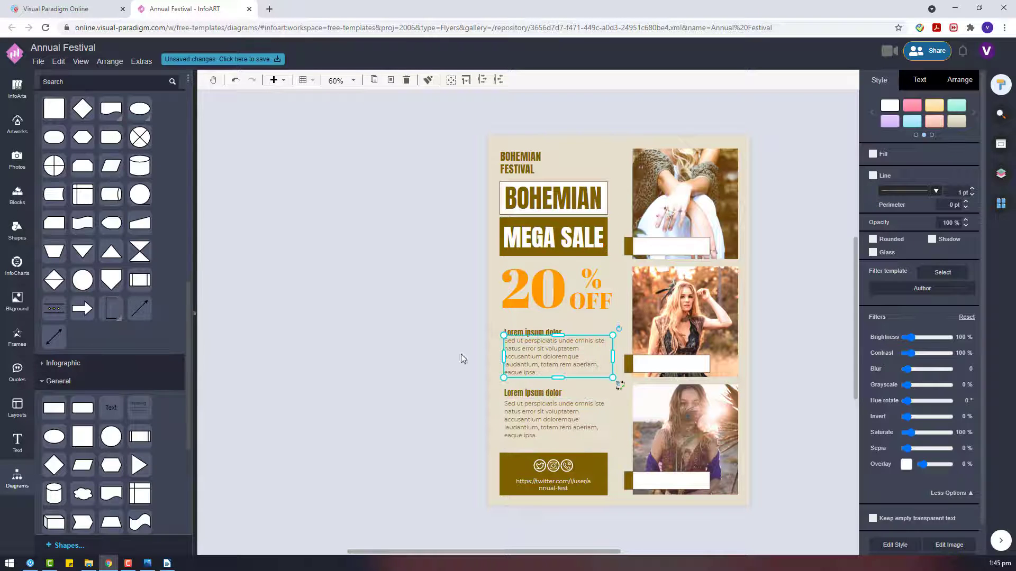
Nudge the upper Lorem ipsum heading up in small steps so it clears the paragraph beneath it.
click(464, 378)
click(556, 330)
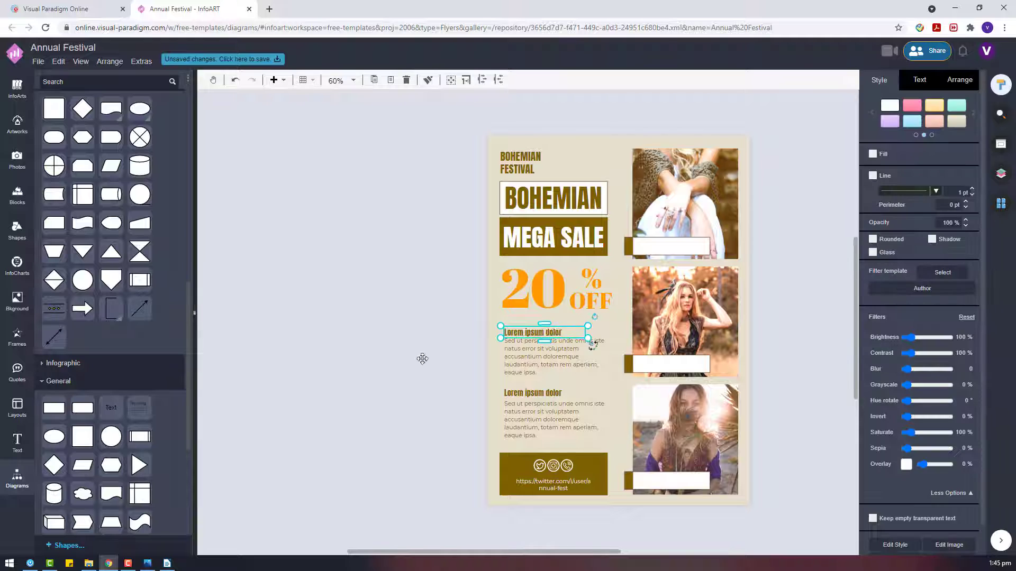
click(440, 351)
click(527, 328)
click(472, 354)
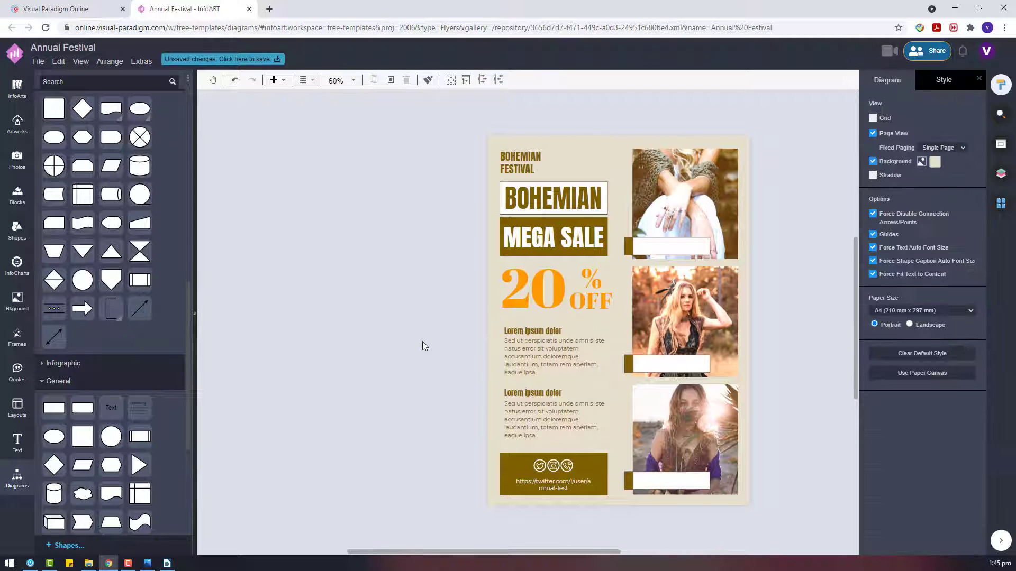
click(513, 328)
click(478, 333)
click(507, 326)
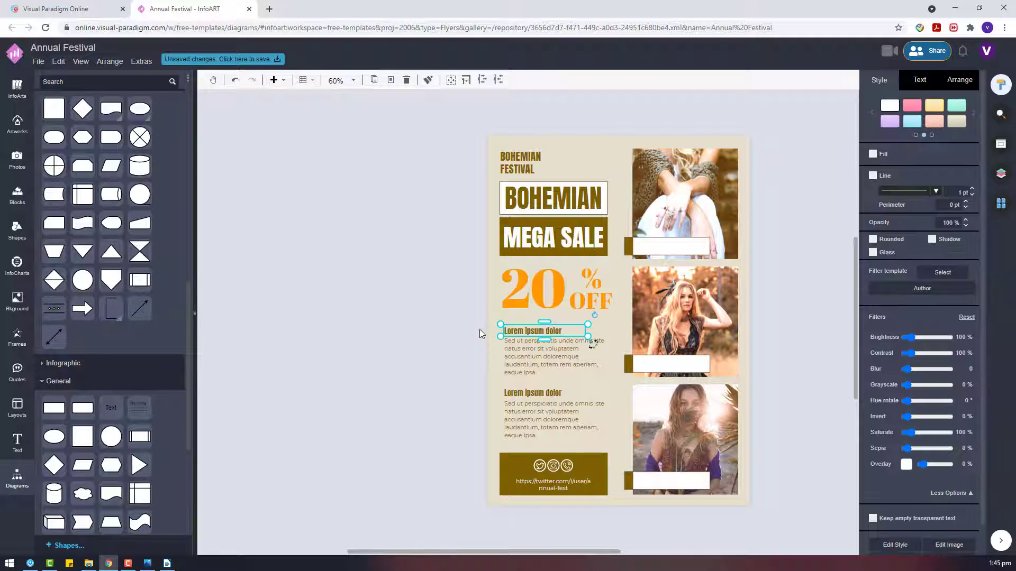
click(479, 331)
drag(509, 328, 509, 327)
click(471, 318)
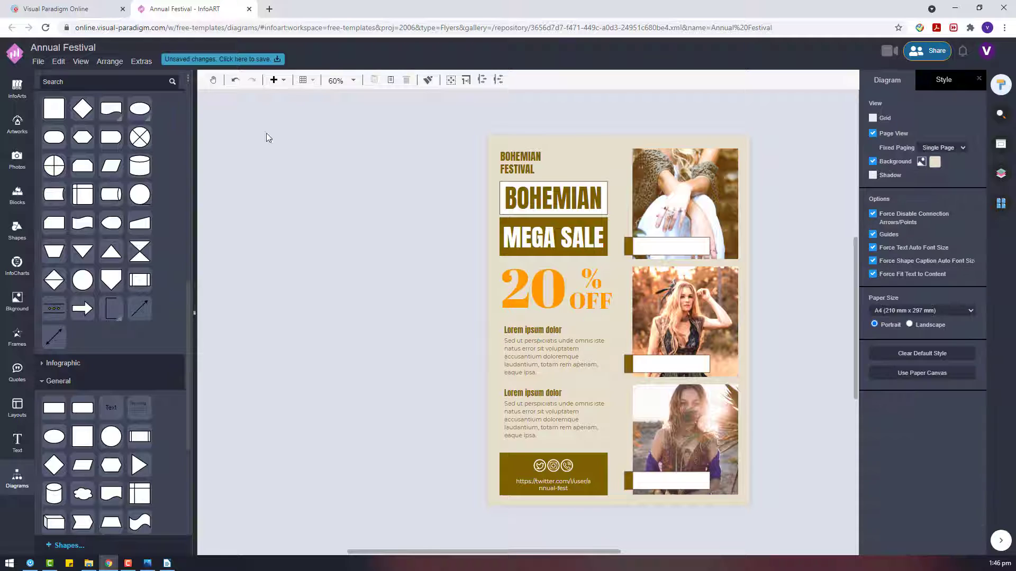
Duplicate the upper Lorem ipsum heading beside the page and change the copy's text to BOHEMIAN.
click(584, 308)
click(524, 332)
ctrl+drag(529, 330, 781, 305)
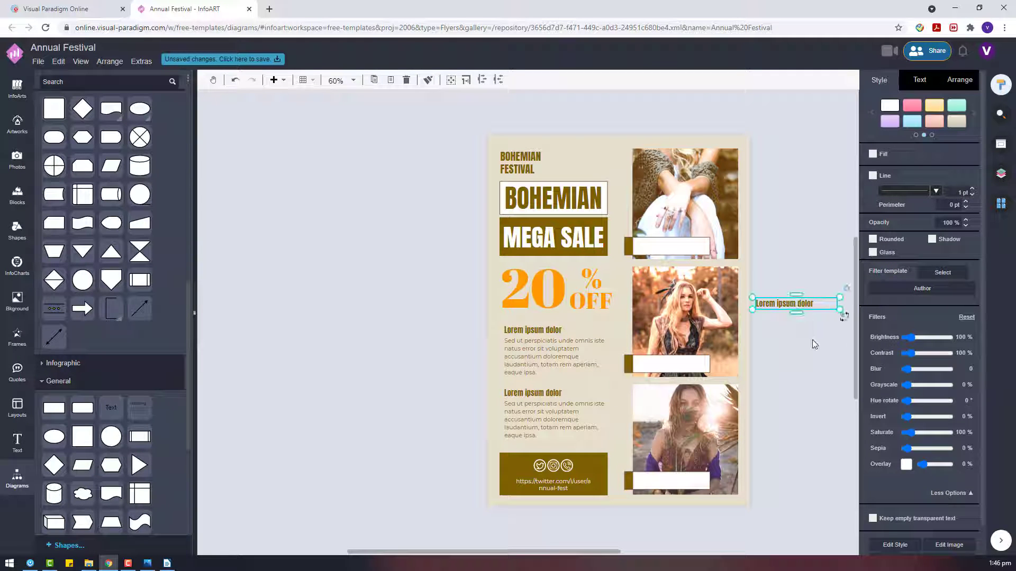
double_click(783, 302)
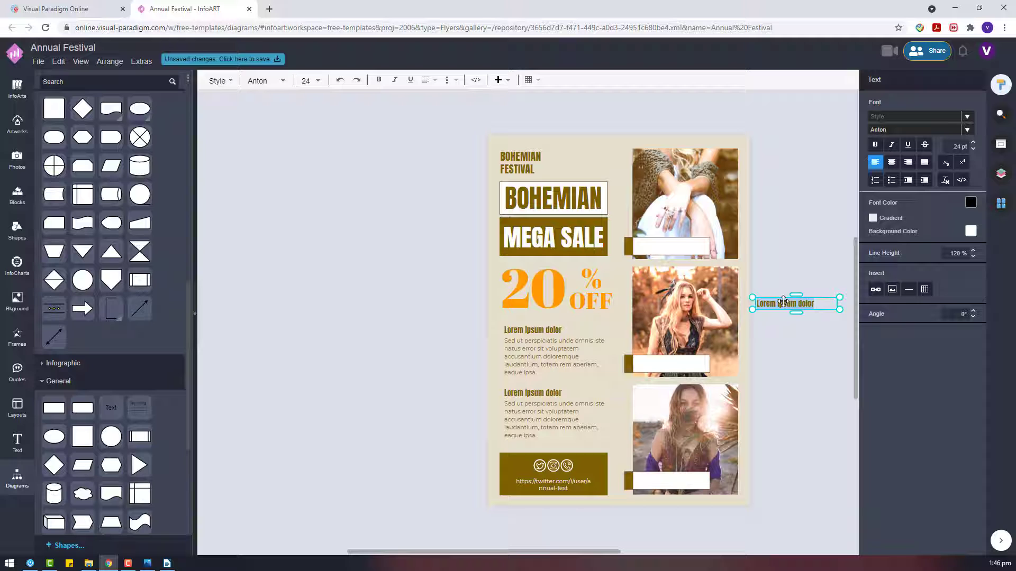
text(BOHEMIAN)
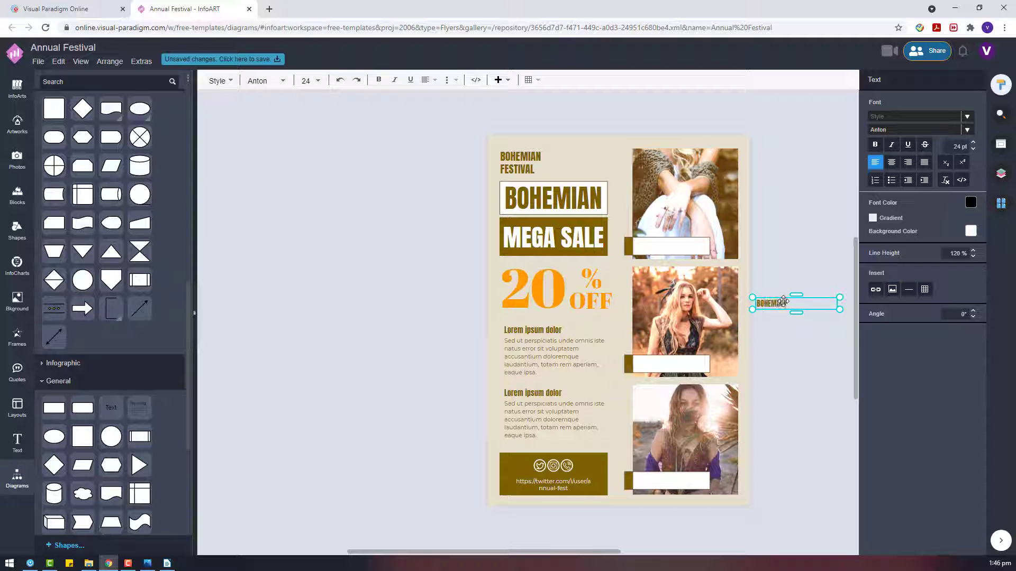
click(791, 337)
Copy the orange 20 text, change it to $50, and fit it small inside the first photo's white label.
click(576, 281)
drag(562, 288, 812, 370)
double_click(811, 369)
text($)
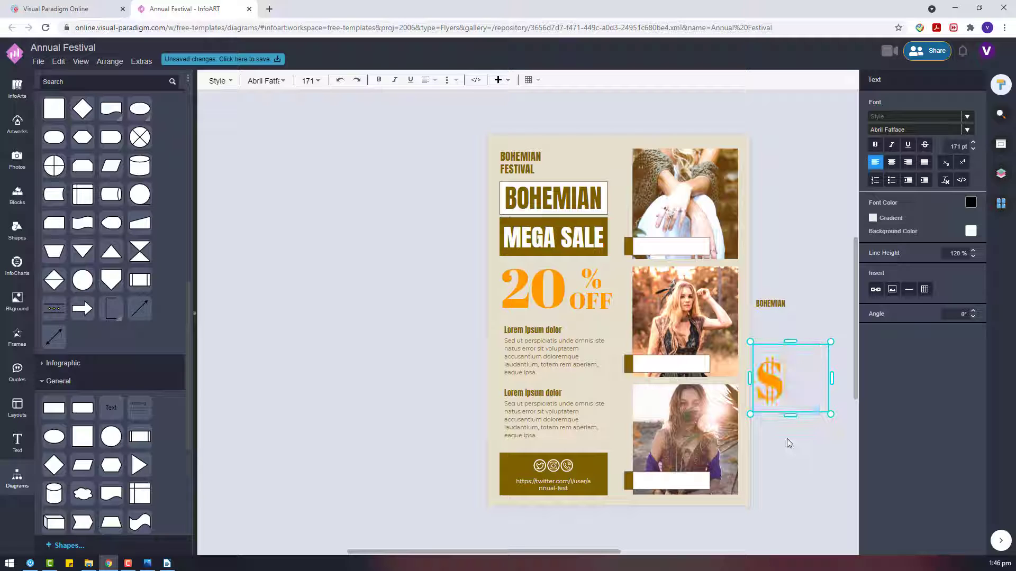
text(50)
click(798, 336)
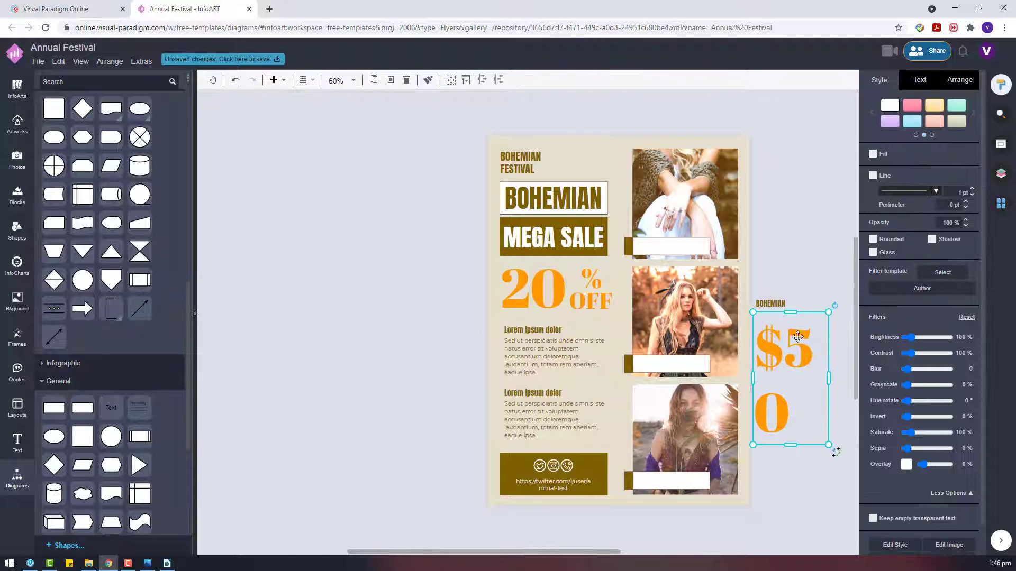
drag(791, 312, 692, 246)
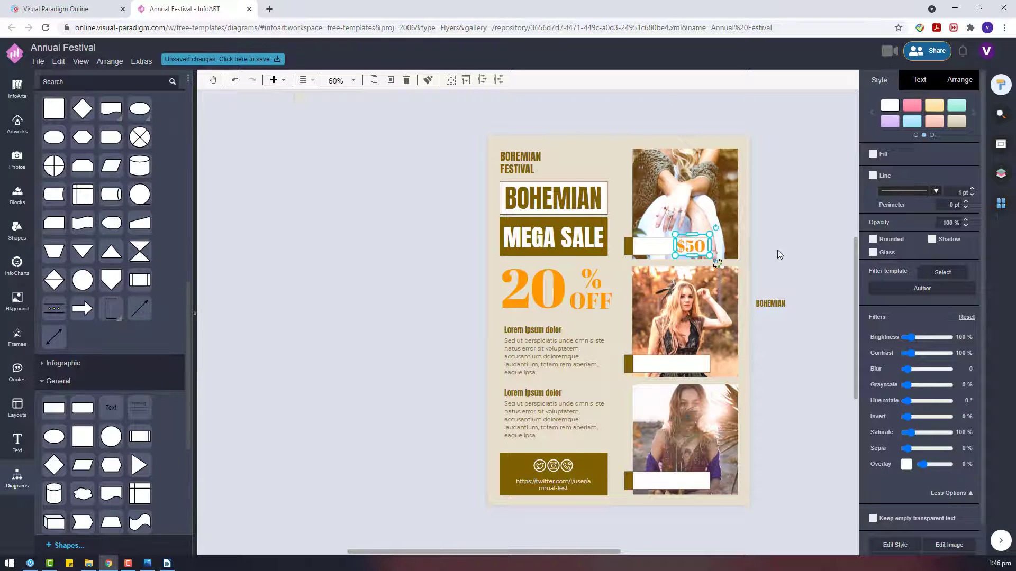
click(777, 250)
Copy the $50 price onto the white labels of the second and third photos.
scroll(777, 250, up, 4)
click(623, 239)
drag(623, 239, 732, 345)
shift+click(626, 244)
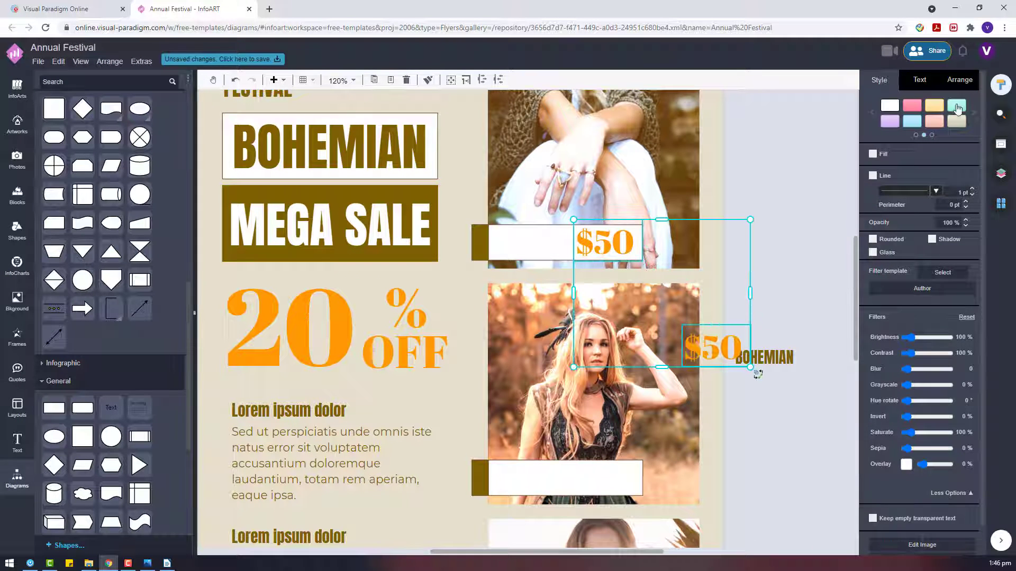
click(960, 79)
click(606, 243)
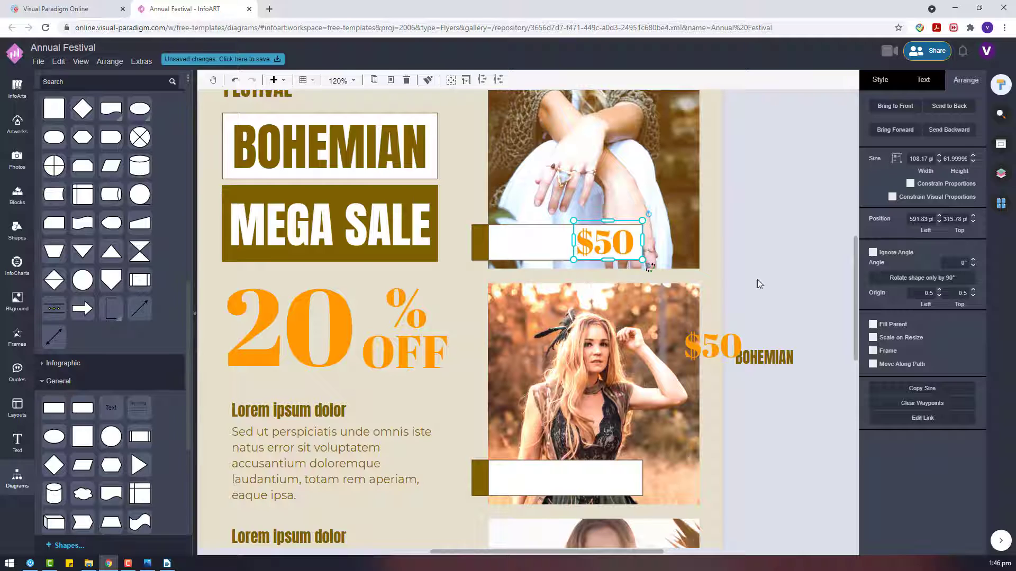
scroll(757, 284, down, 3)
drag(711, 188, 615, 394)
Align the right edges of the three $50 prices.
scroll(611, 314, down, 3)
scroll(615, 370, up, 2)
shift+click(613, 267)
scroll(616, 254, up, 4)
shift+click(617, 241)
scroll(617, 241, down, 3)
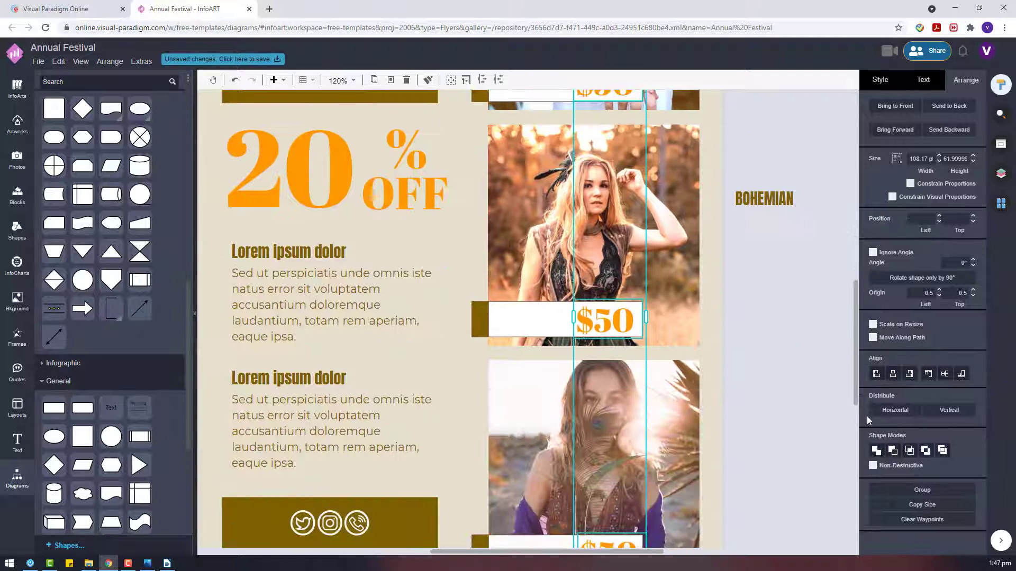
scroll(769, 392, down, 3)
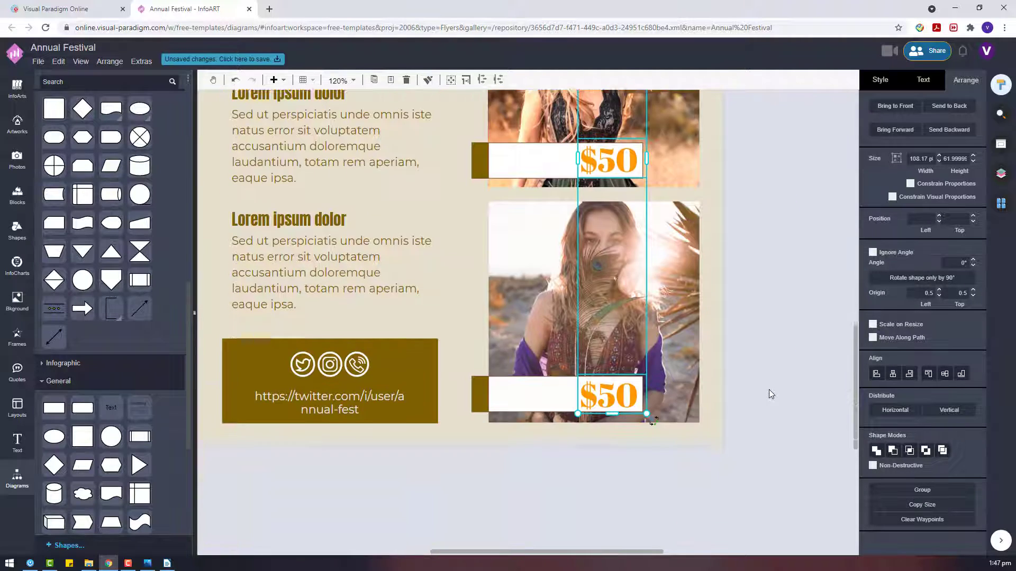
Move the BOHEMIAN text into the first photo's label and duplicate it into the second and third labels.
scroll(777, 407, up, 7)
drag(788, 422, 531, 398)
scroll(535, 292, down, 2)
key(ctrl+v)
scroll(527, 427, down, 2)
scroll(529, 424, down, 3)
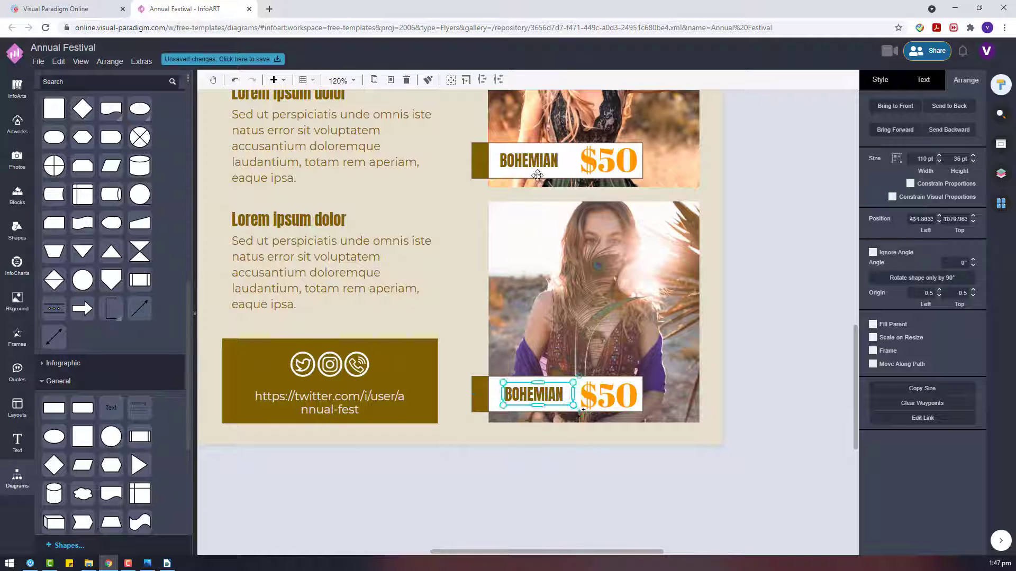
Align the left edges of the three BOHEMIAN captions in the photo labels.
scroll(816, 428, up, 4)
click(876, 375)
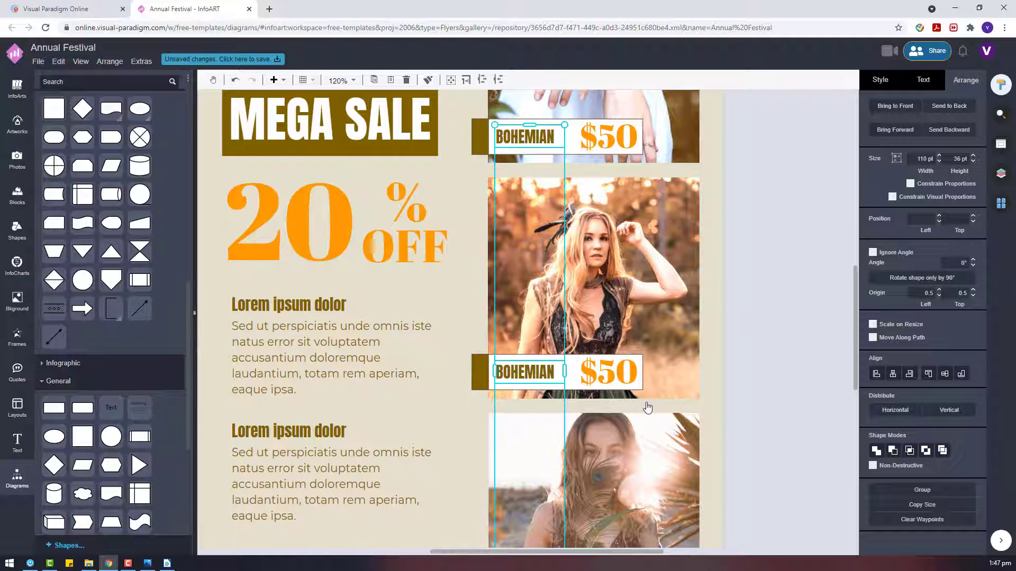
scroll(646, 408, down, 3)
click(741, 377)
scroll(741, 376, down, 4)
Set the three BOHEMIAN captions to 30 pt, widen their boxes to about 130 pt and nudge them into place.
click(654, 299)
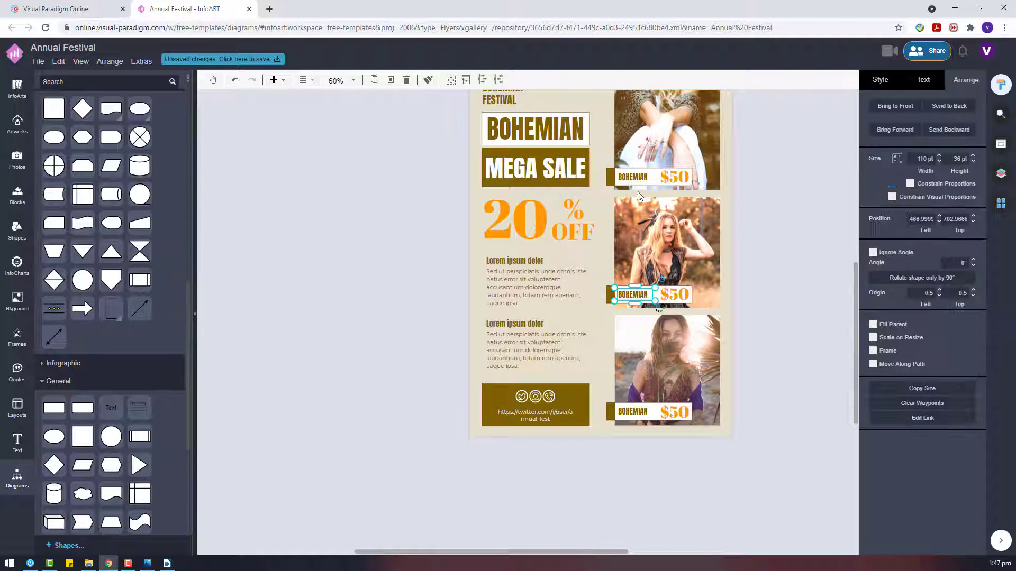
click(930, 89)
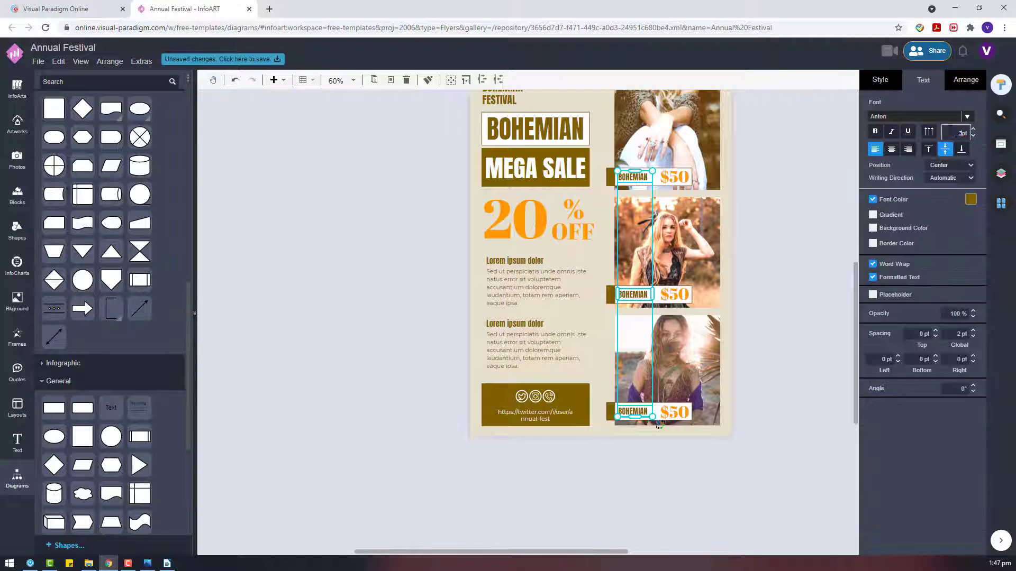
text(0)
key(Return)
drag(653, 292, 659, 292)
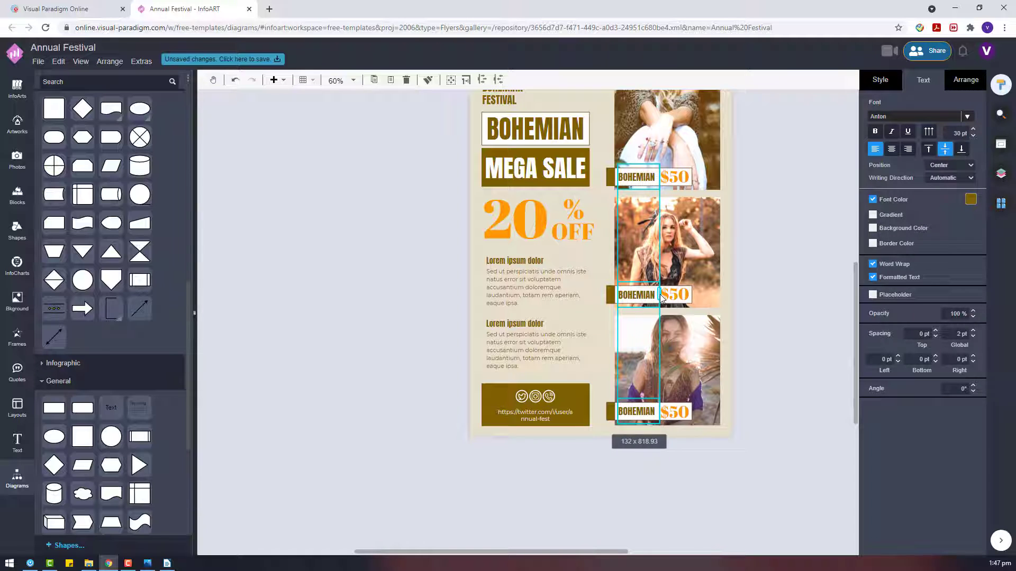
click(966, 80)
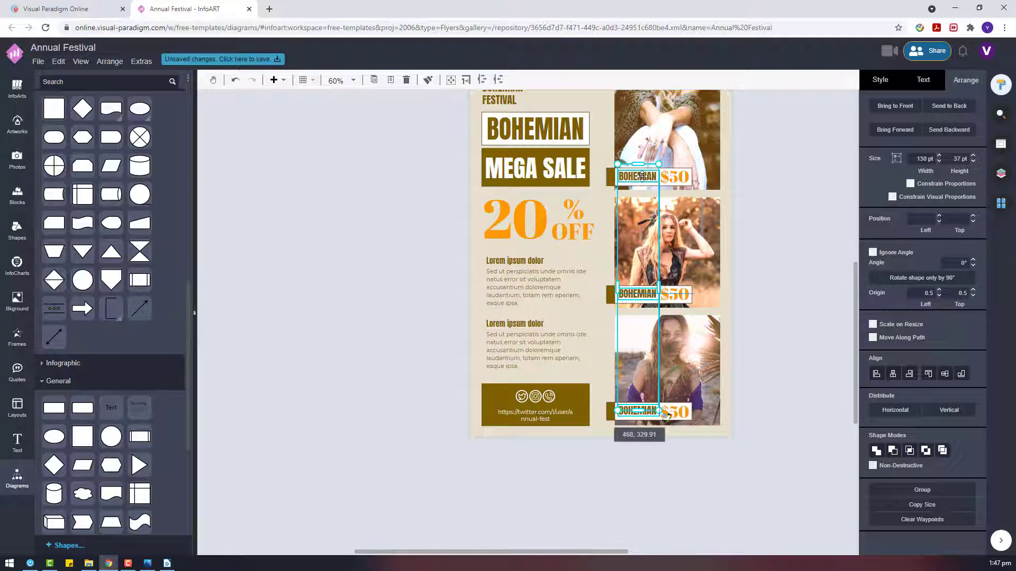
click(789, 282)
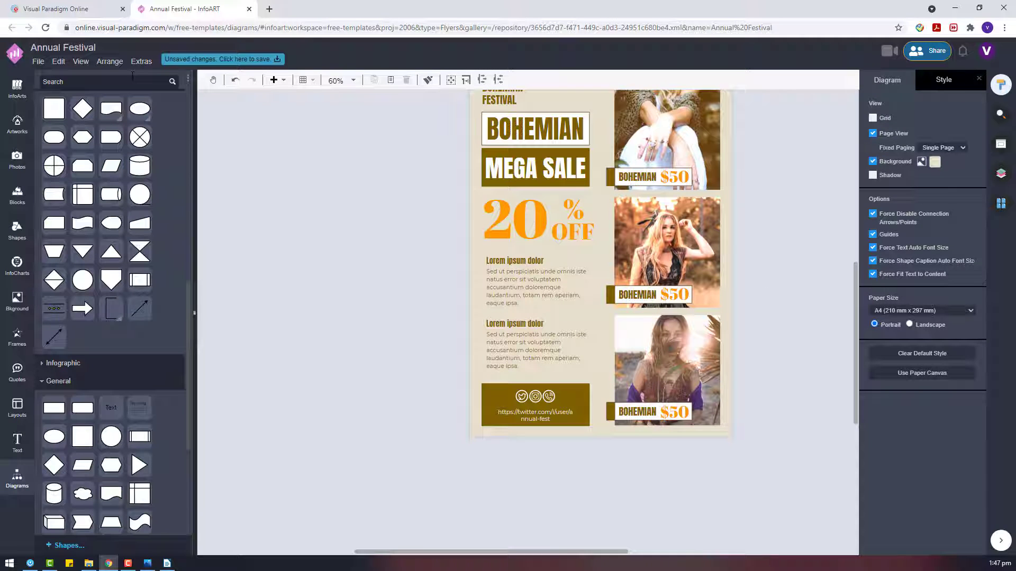
click(681, 413)
click(760, 322)
drag(802, 470, 651, 158)
click(749, 291)
scroll(562, 393, up, 3)
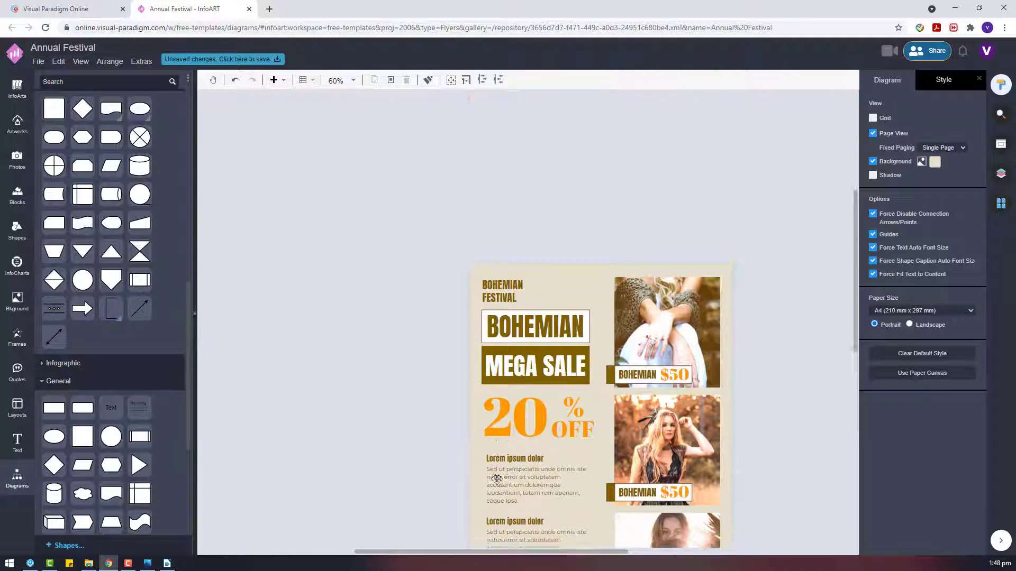
Rename the file as Bohemia Fever Festival Flyer.
click(39, 61)
click(75, 195)
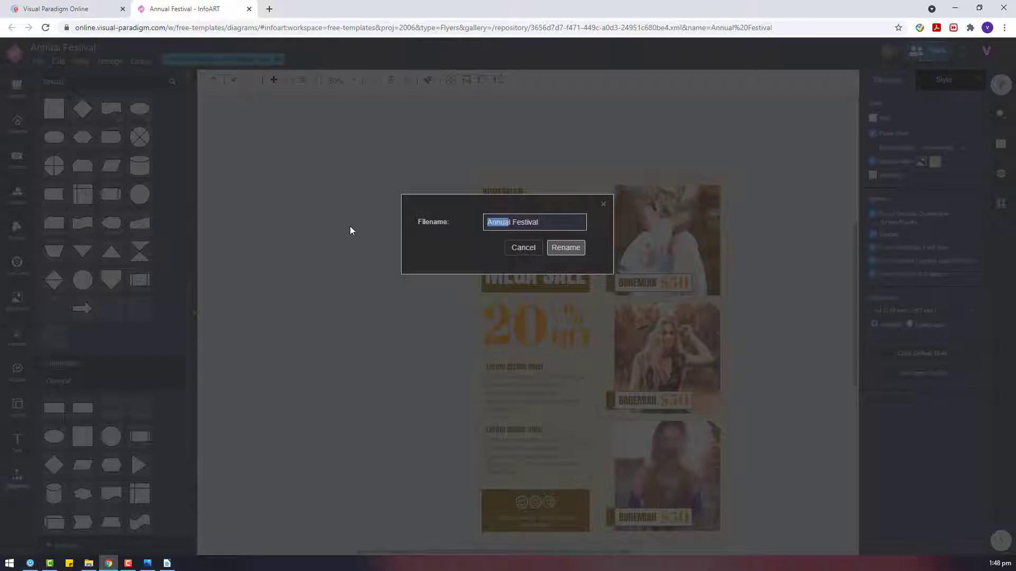
key(BackSpace)
text(Bohemian)
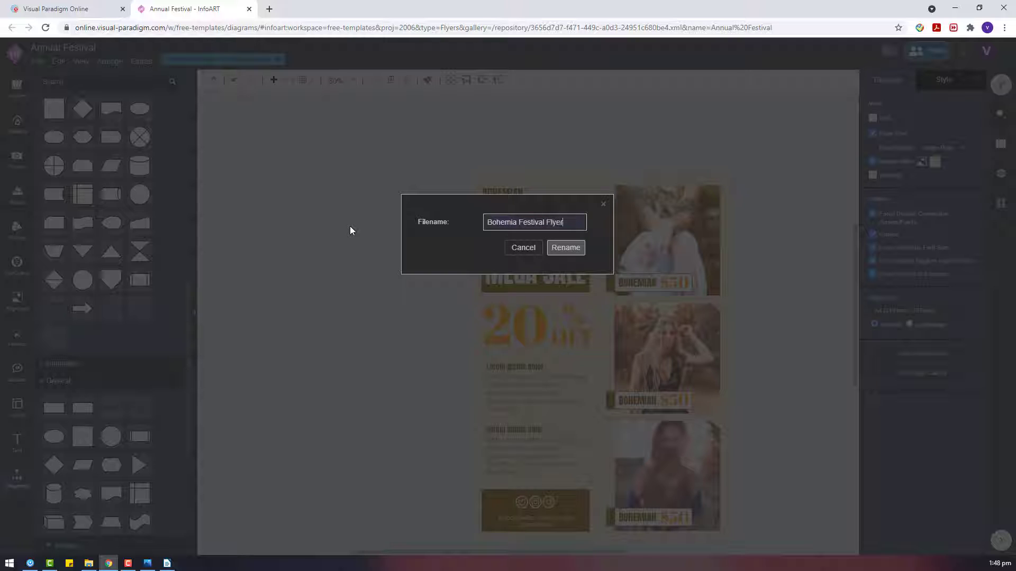
text(Fever)
key(Return)
Save the flyer under its new name to the Visual Paradigm online storage.
key(ctrl+s)
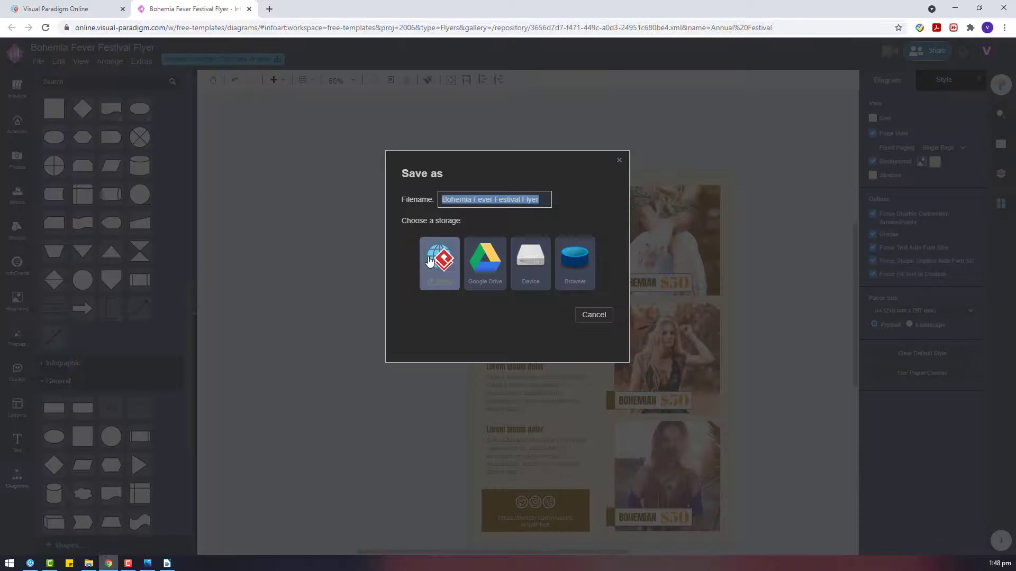
click(427, 261)
click(38, 62)
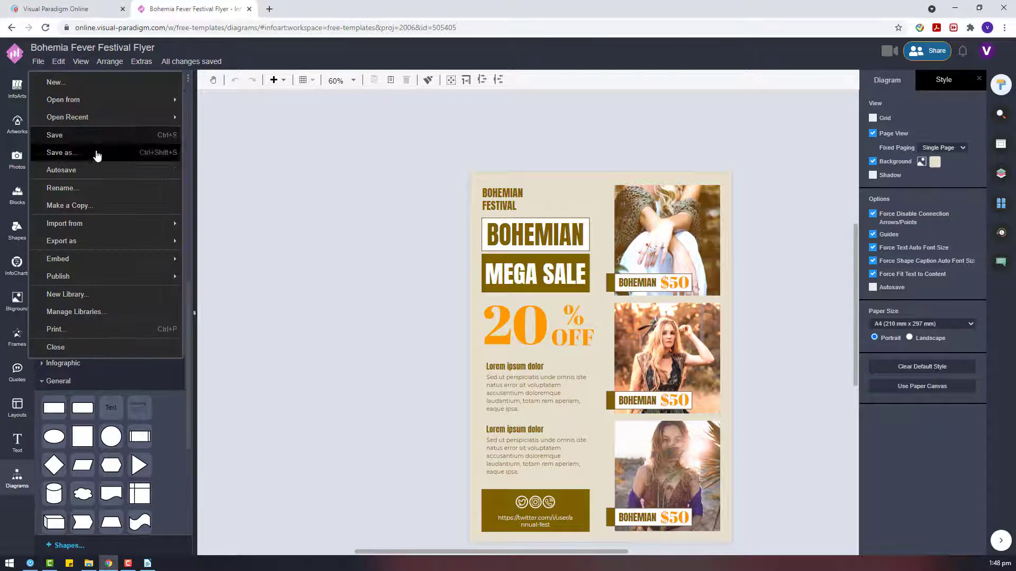
click(90, 136)
Export the flyer as an image without shadow or grid, then download and open the image file.
click(38, 61)
mouse_move(136, 243)
click(223, 264)
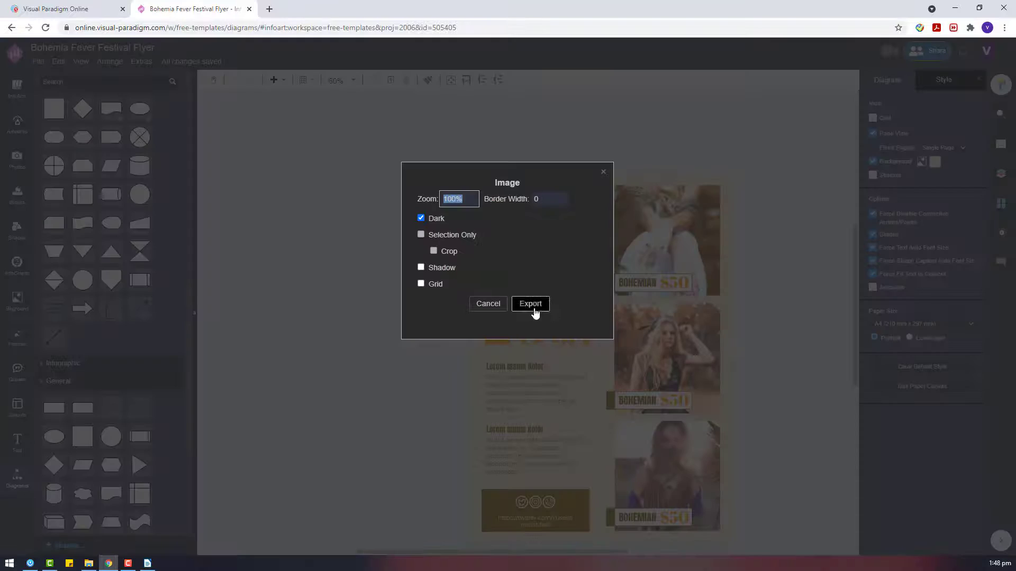
click(535, 311)
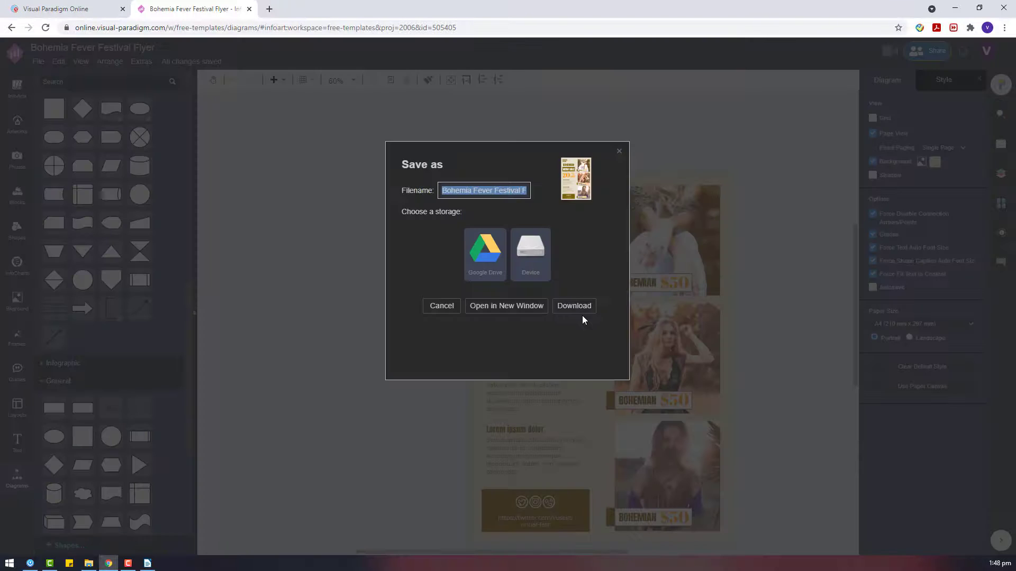
click(577, 306)
click(63, 540)
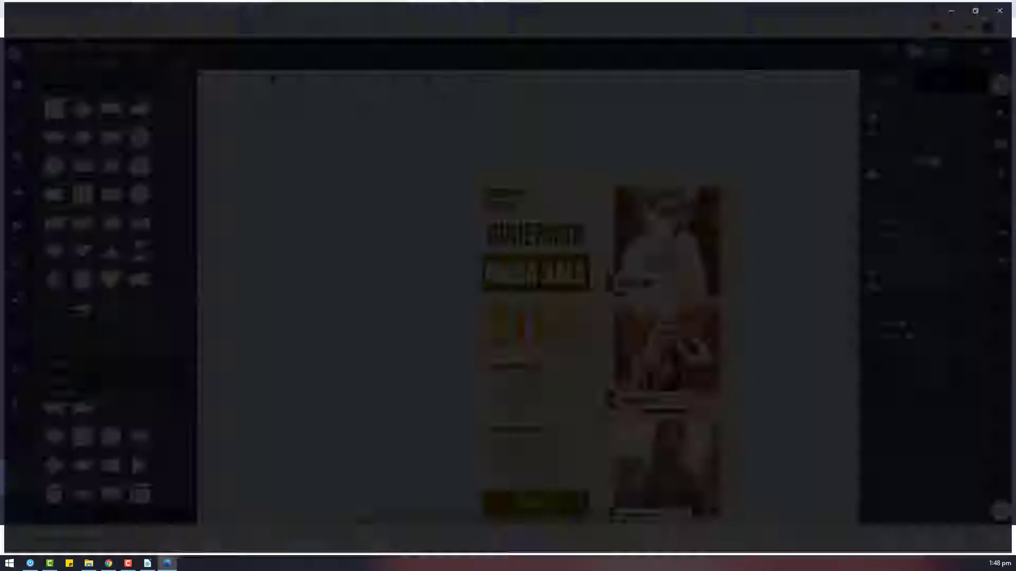